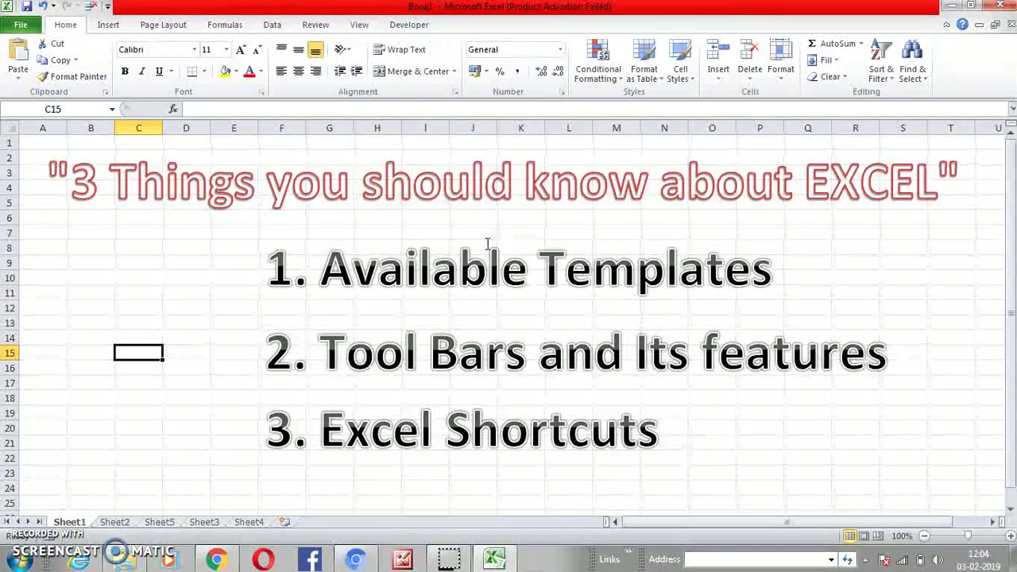
pyautogui.click(310, 25)
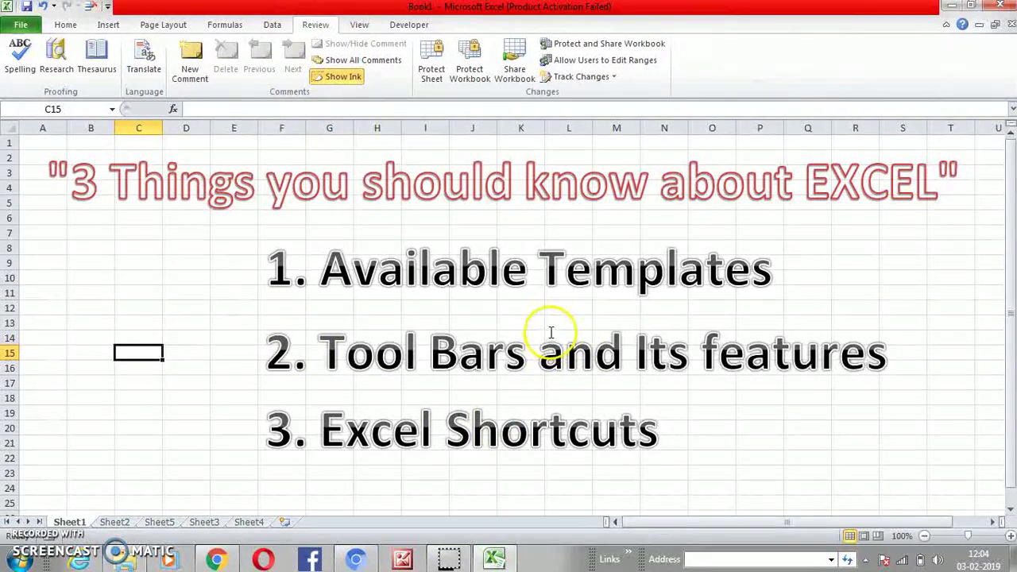
pyautogui.click(66, 24)
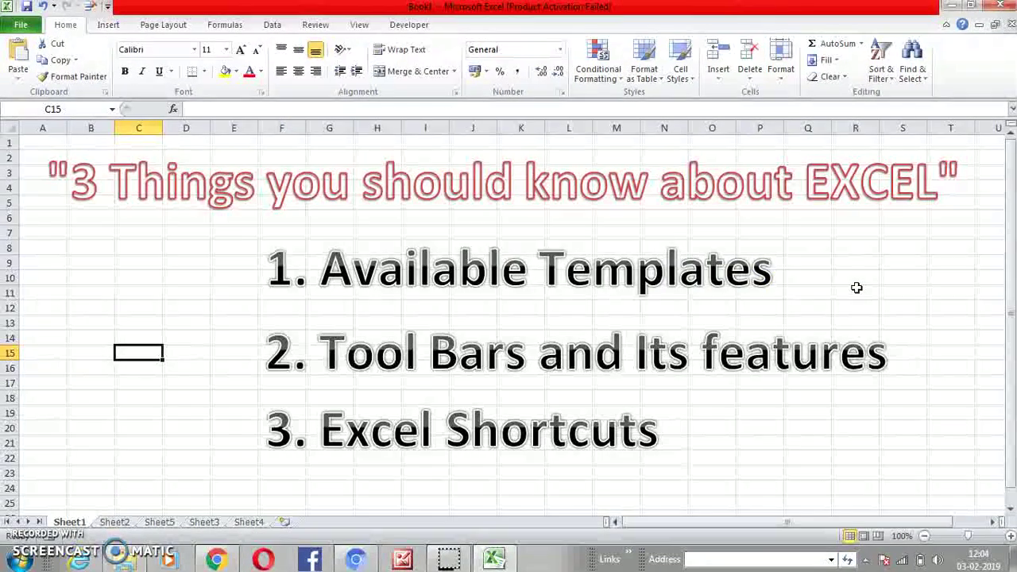
# - Switch to Sheet2 with the Available Templates heading and select cell C5
pyautogui.hotkey('ctrl', 'pagedown')
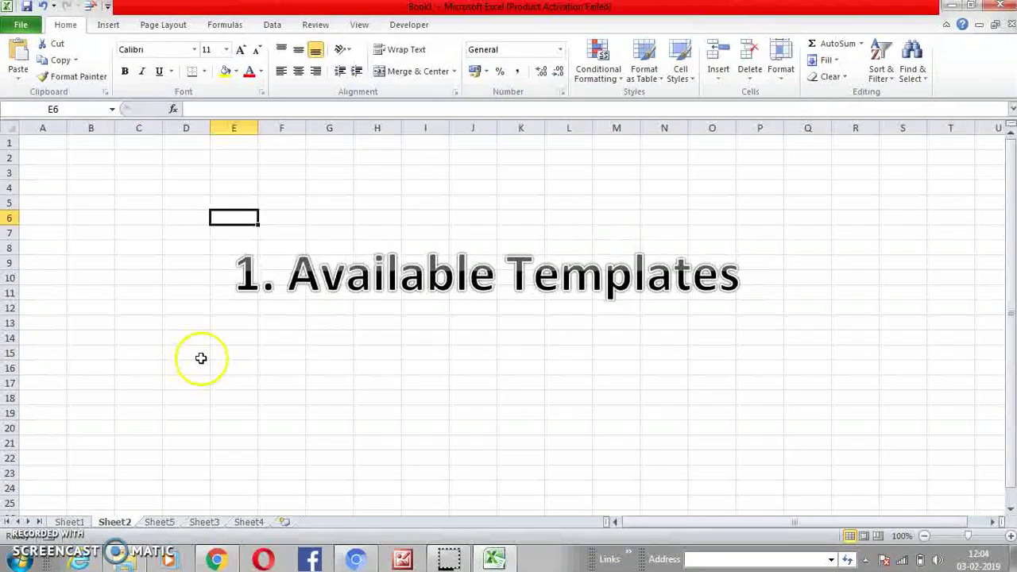
pyautogui.click(118, 202)
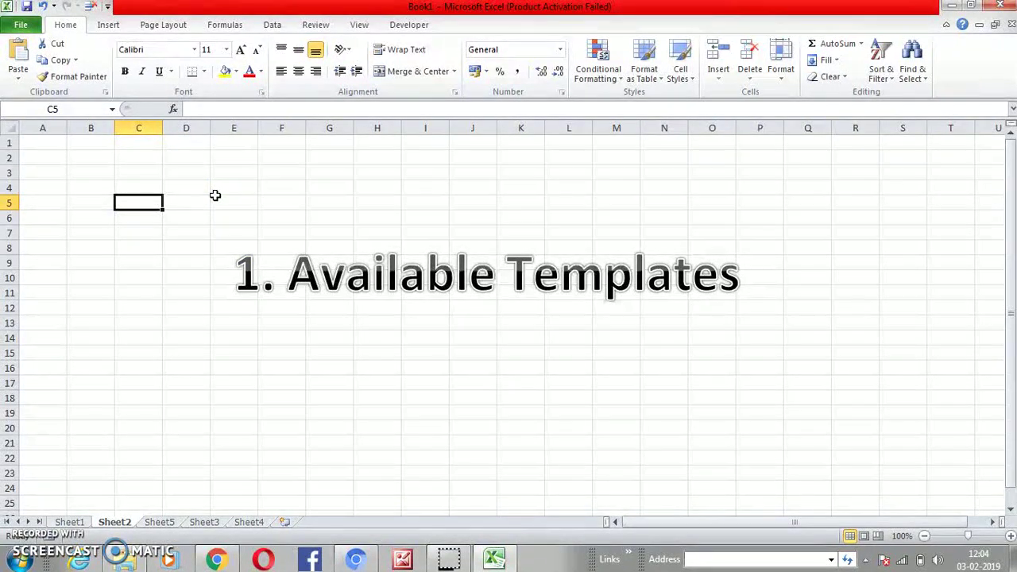
pyautogui.click(56, 64)
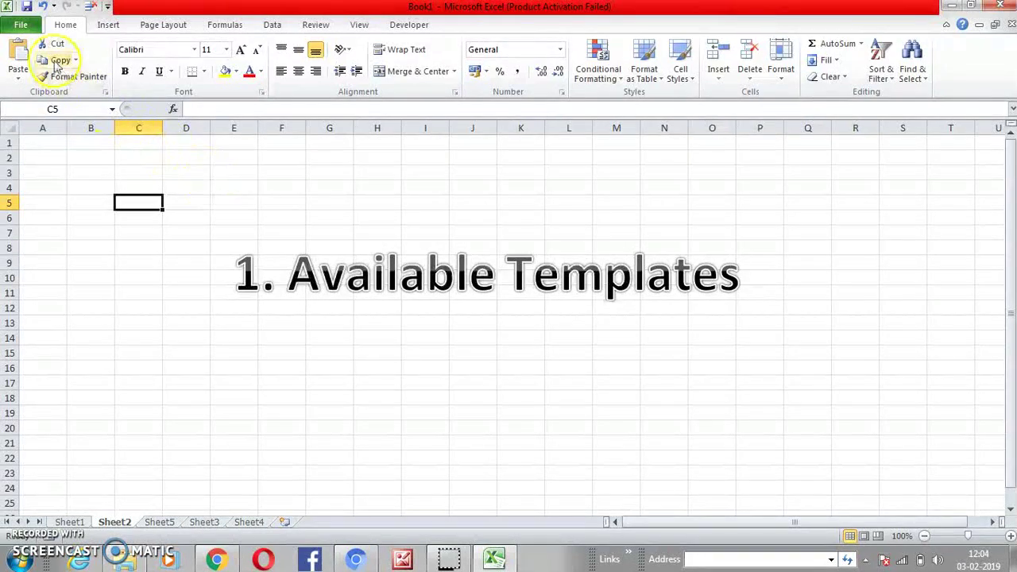
# - Browse the available templates for a new workbook, looking through all the Office.com template categories
pyautogui.click(22, 25)
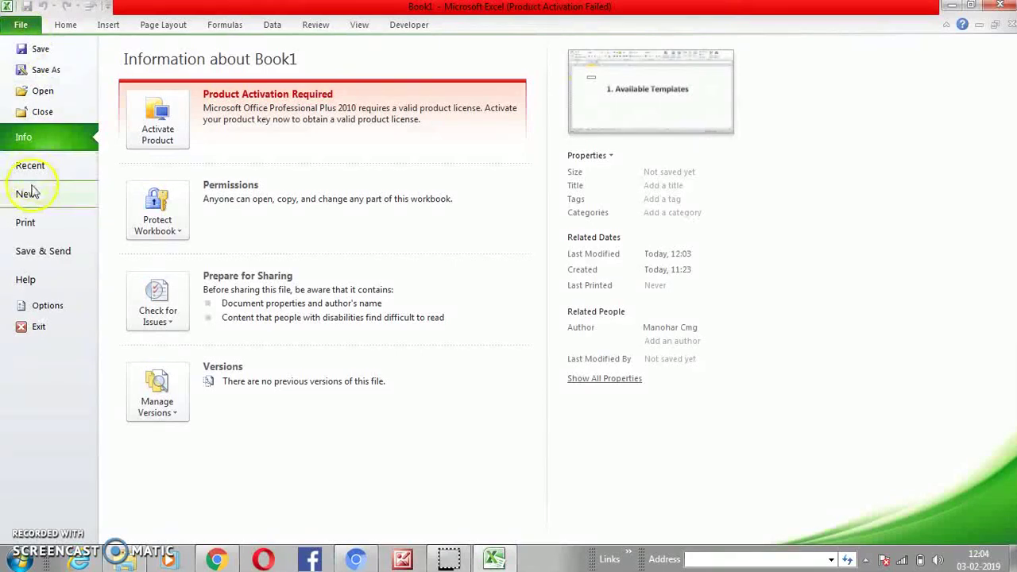
pyautogui.click(102, 198)
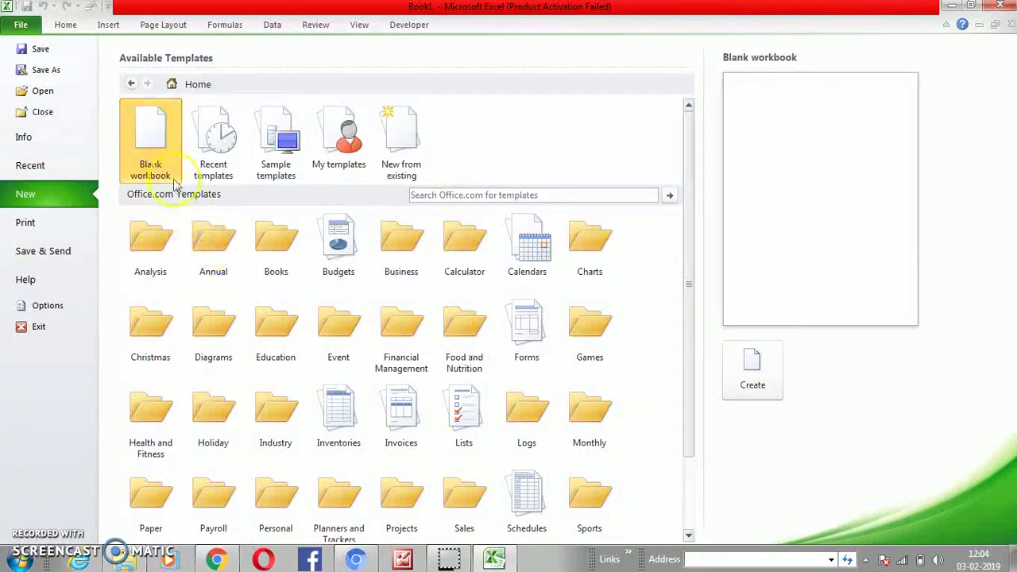
pyautogui.click(198, 58)
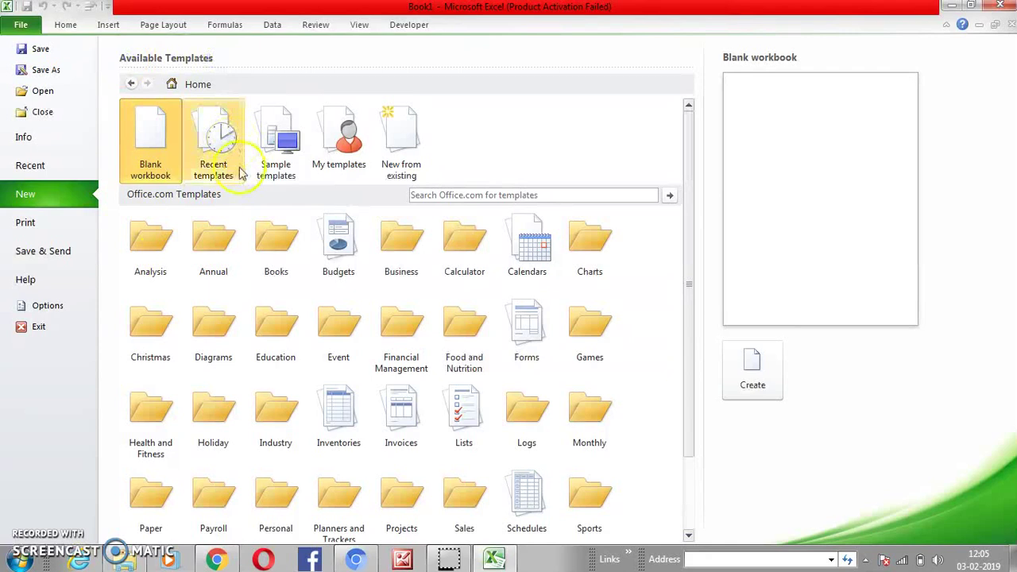
pyautogui.scroll(-2, 238, 158)
pyautogui.scroll(1, 255, 191)
pyautogui.scroll(1, 215, 239)
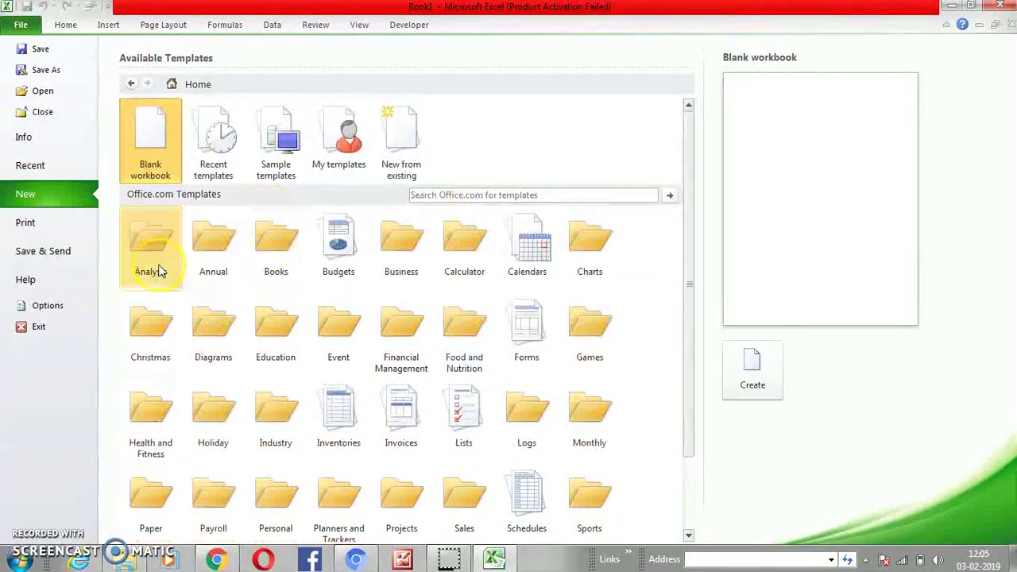
pyautogui.scroll(-1, 239, 262)
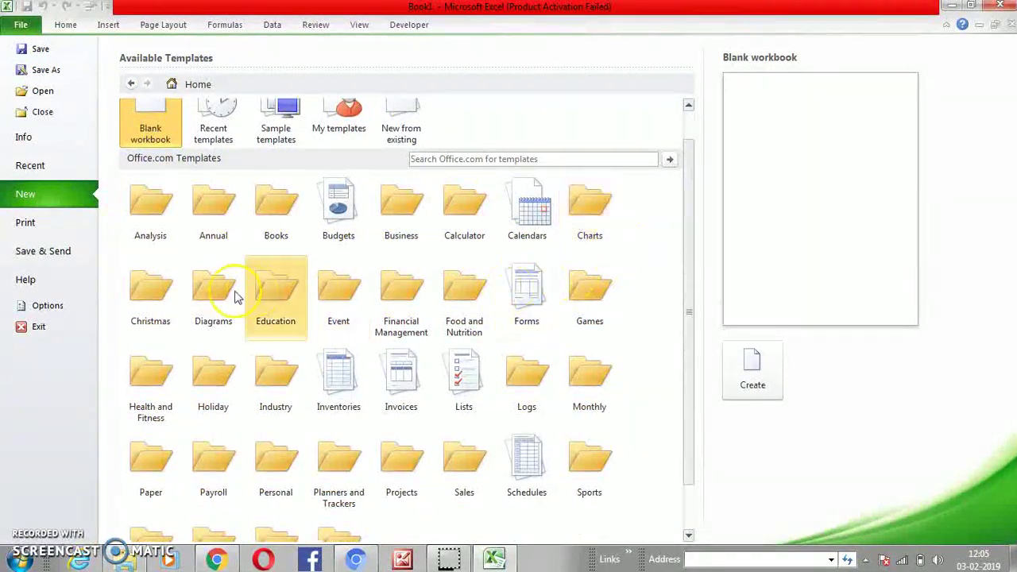
pyautogui.scroll(-1, 191, 310)
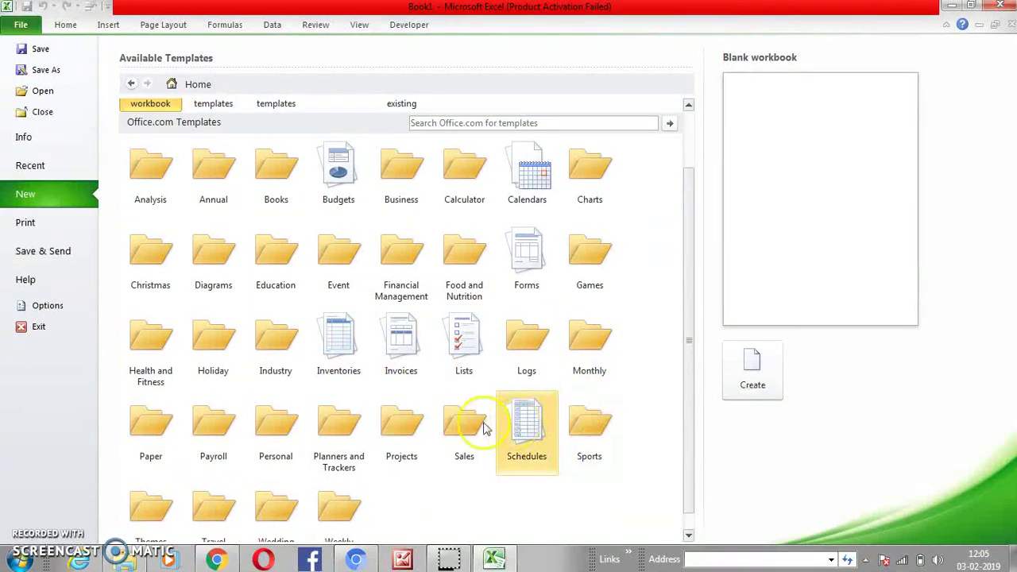
pyautogui.scroll(-1, 211, 497)
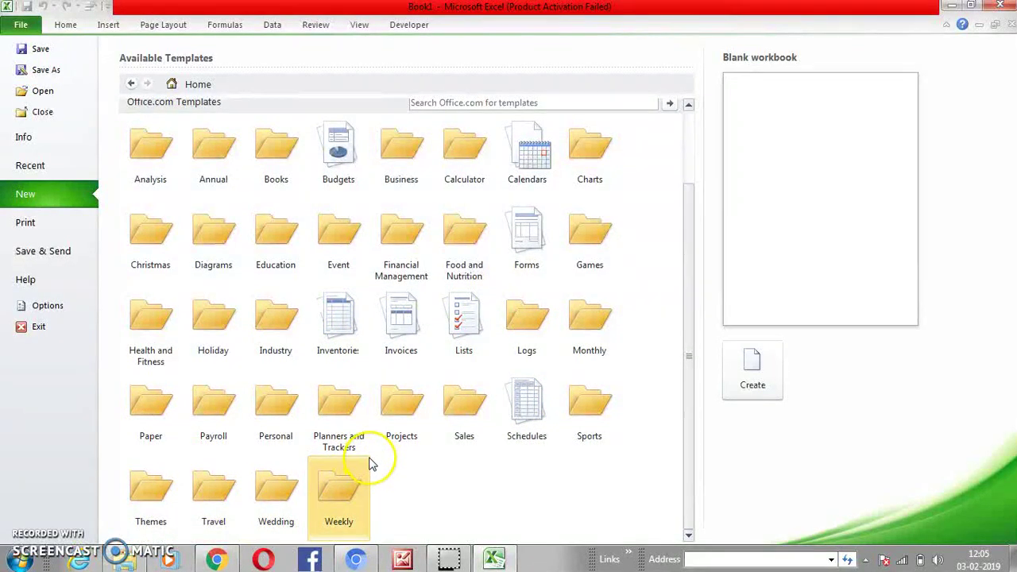
# - Create a new workbook from the Loan amortization schedule template in the Schedules category
pyautogui.click(422, 336)
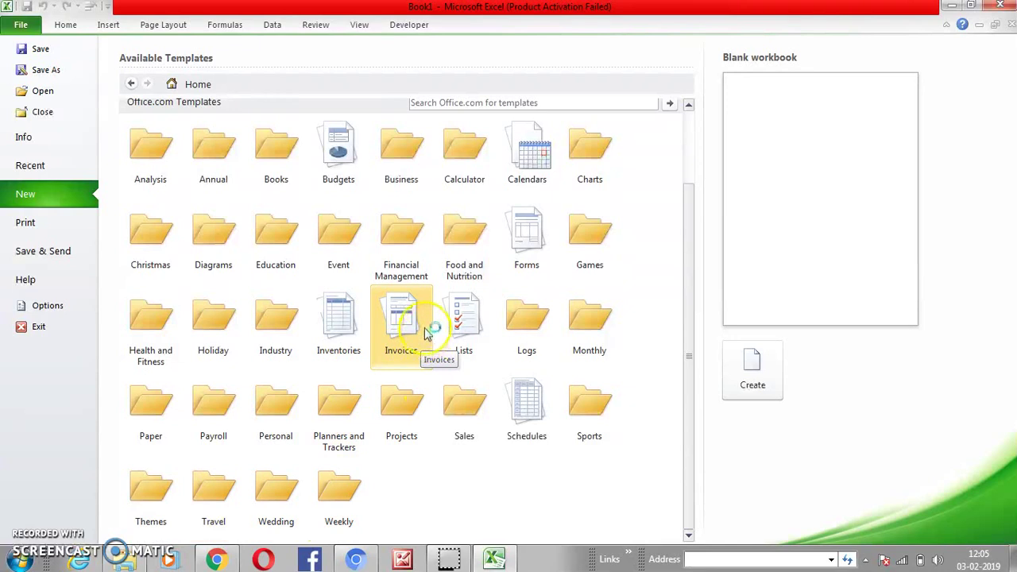
pyautogui.click(525, 412)
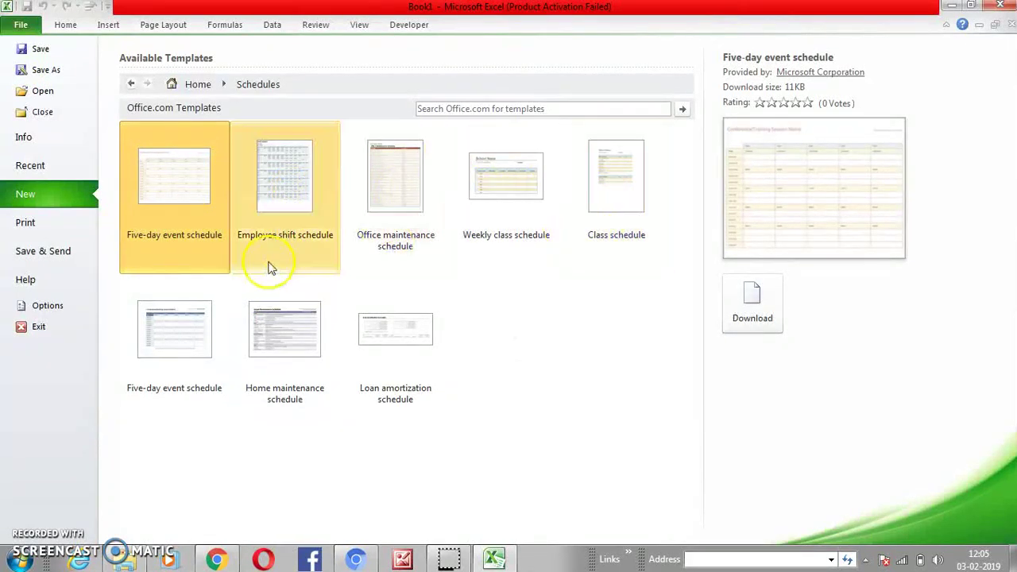
pyautogui.click(392, 356)
pyautogui.click(733, 258)
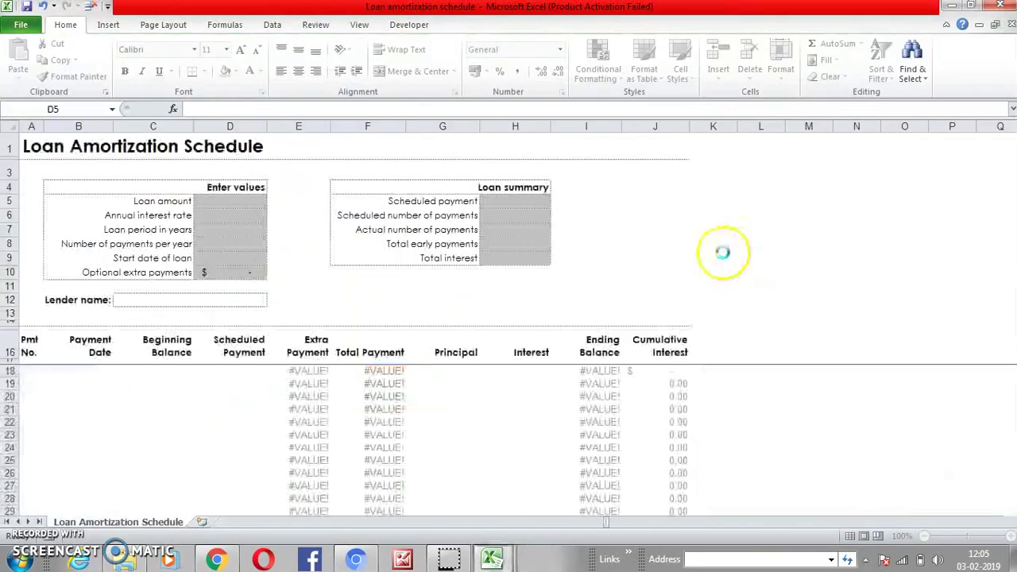
# - Enter a loan amount of 500000 and an annual interest rate of 15% in the loan values
pyautogui.click(48, 141)
pyautogui.click(217, 213)
pyautogui.click(181, 213)
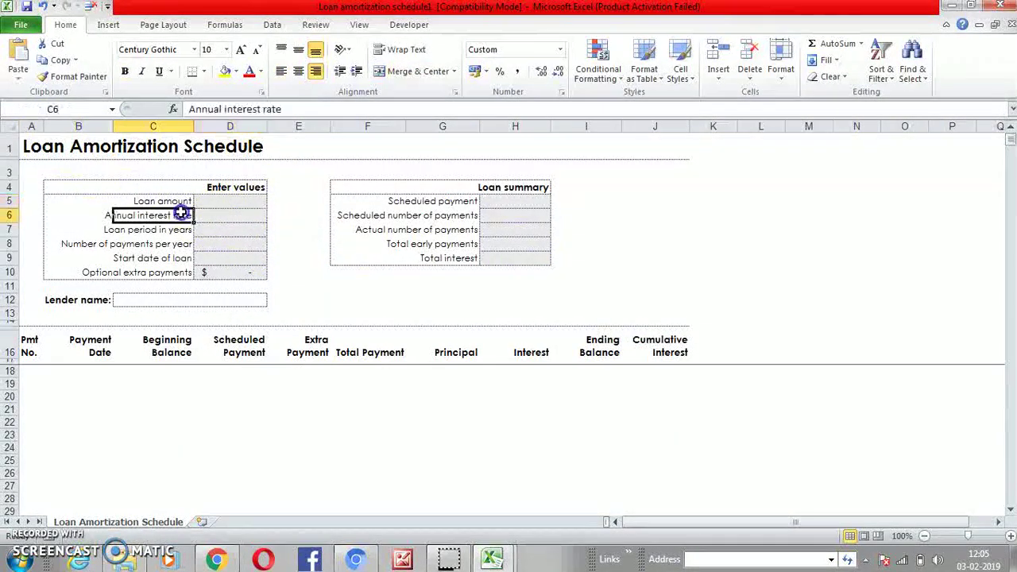
pyautogui.click(229, 200)
pyautogui.write('500000')
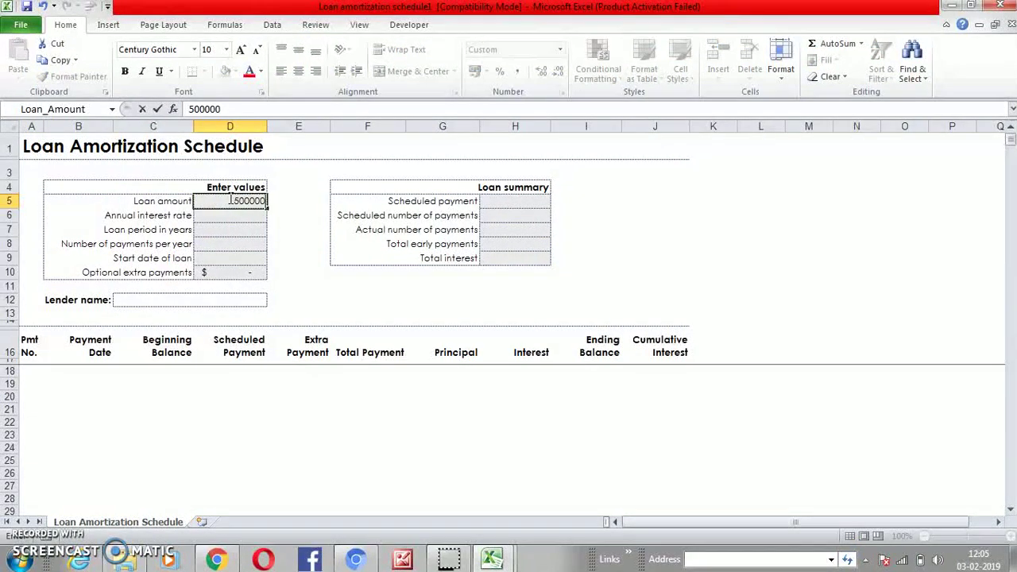
pyautogui.press('Return')
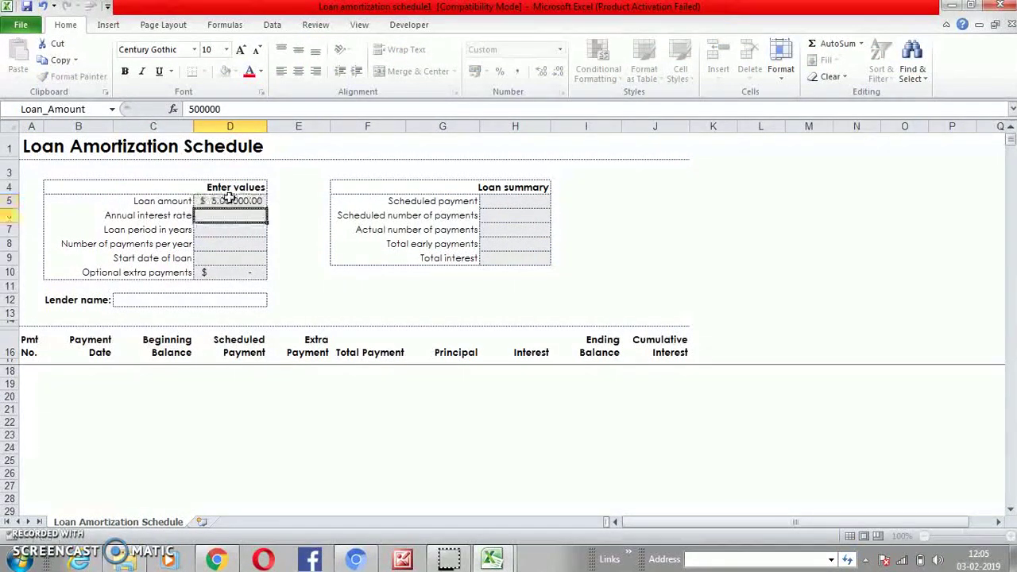
pyautogui.write('15')
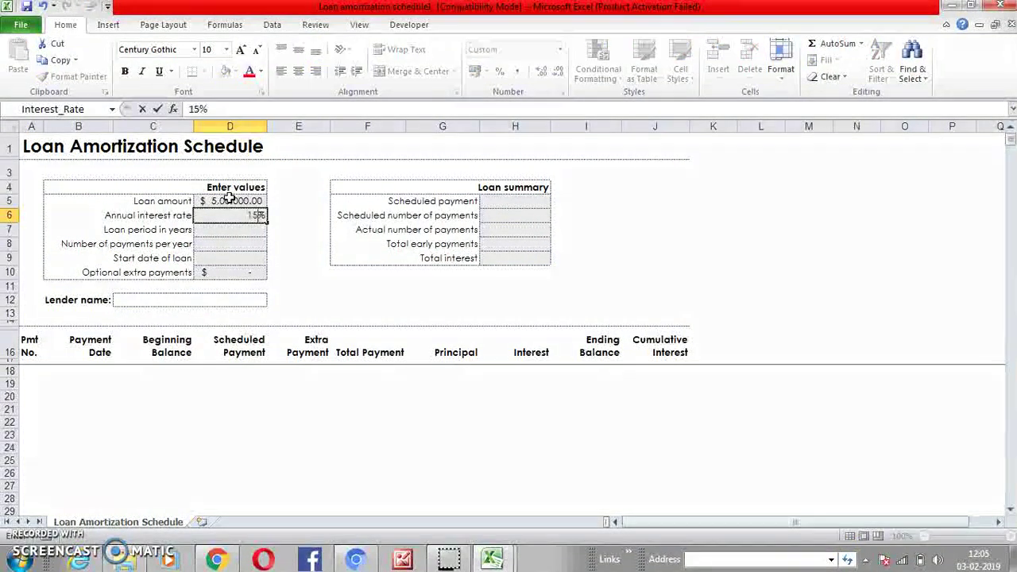
pyautogui.press('Return')
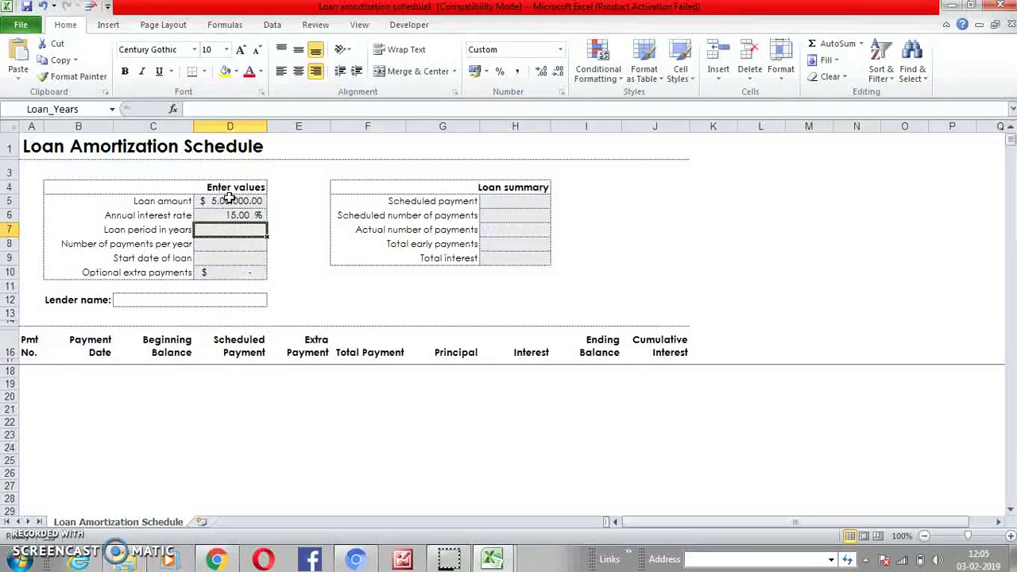
# - Set the loan period to 5 years and the number of payments per year to 12
pyautogui.write('5')
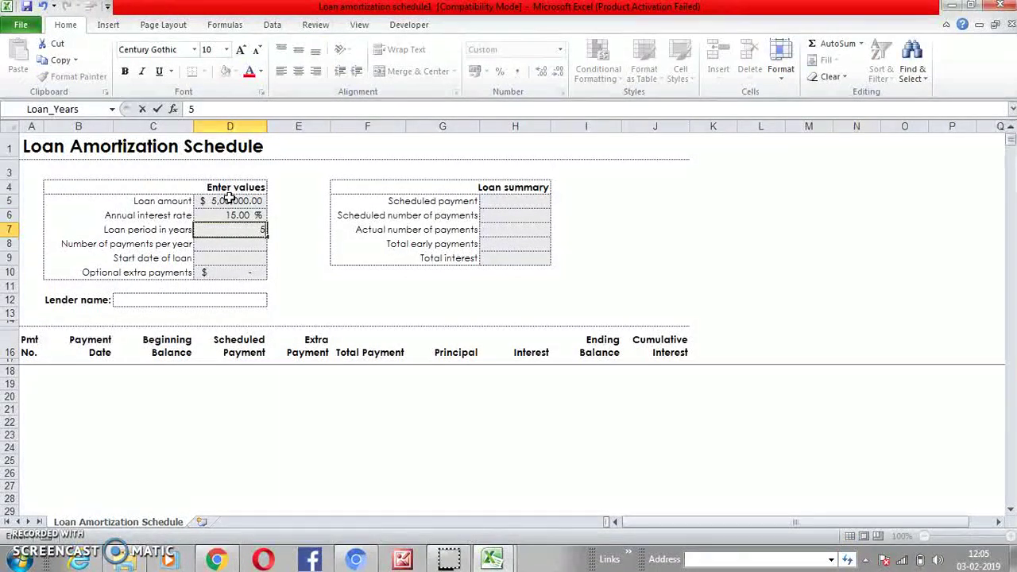
pyautogui.press('Return')
pyautogui.write('12')
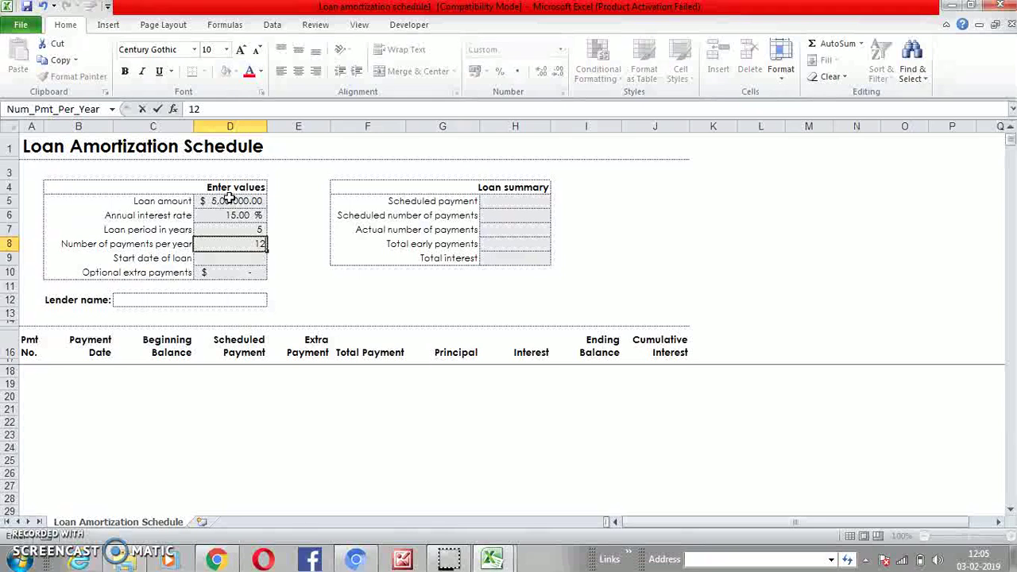
pyautogui.press('Return')
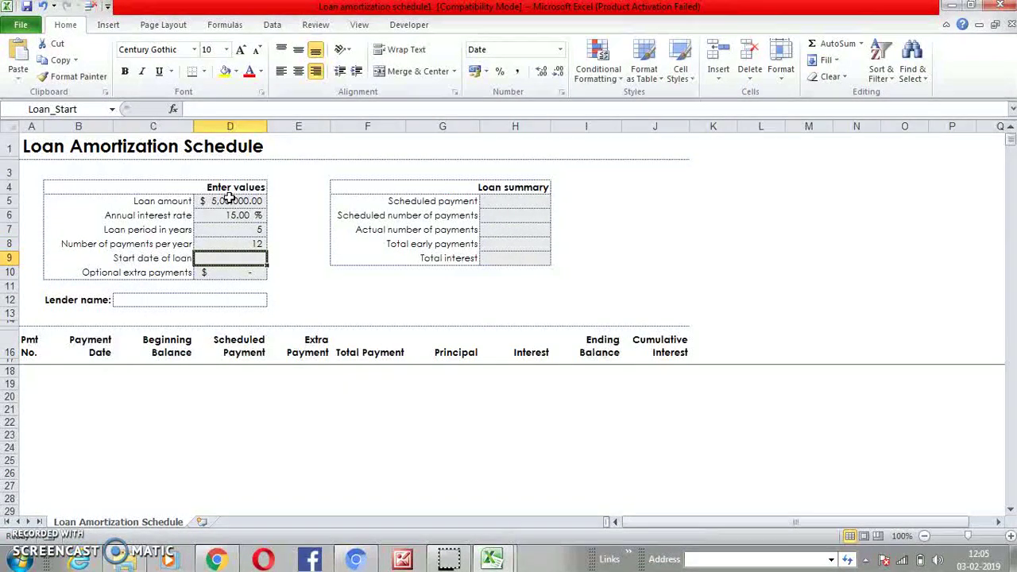
# - Enter 02/01/2019 as the start date of the loan
pyautogui.write('02')
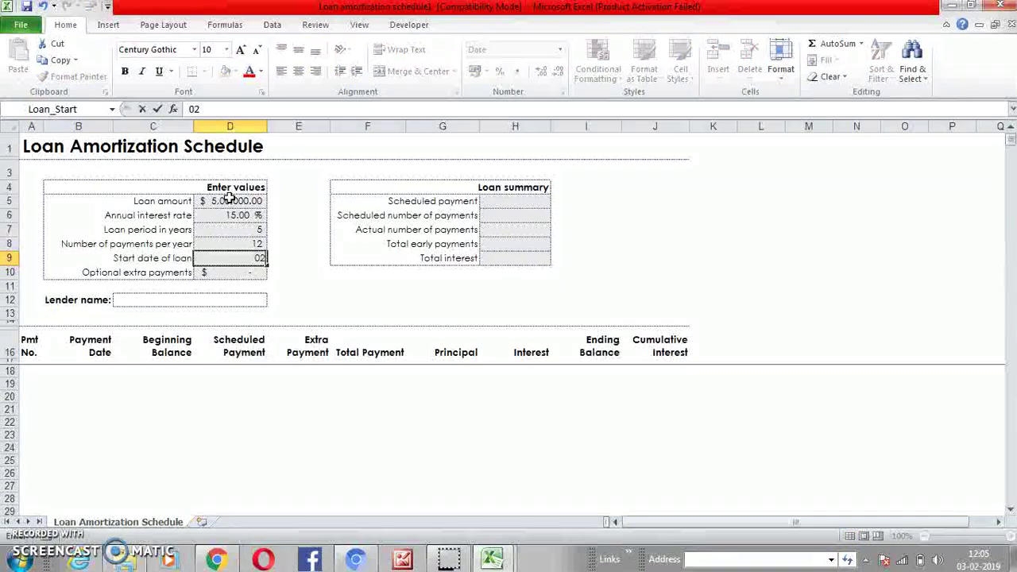
pyautogui.write('/01/2019')
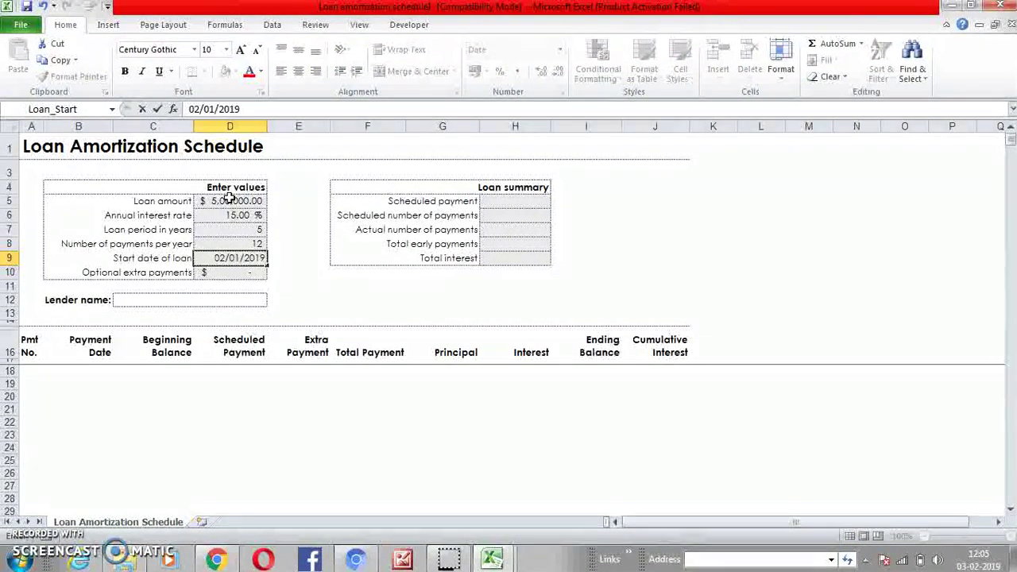
pyautogui.press('Return')
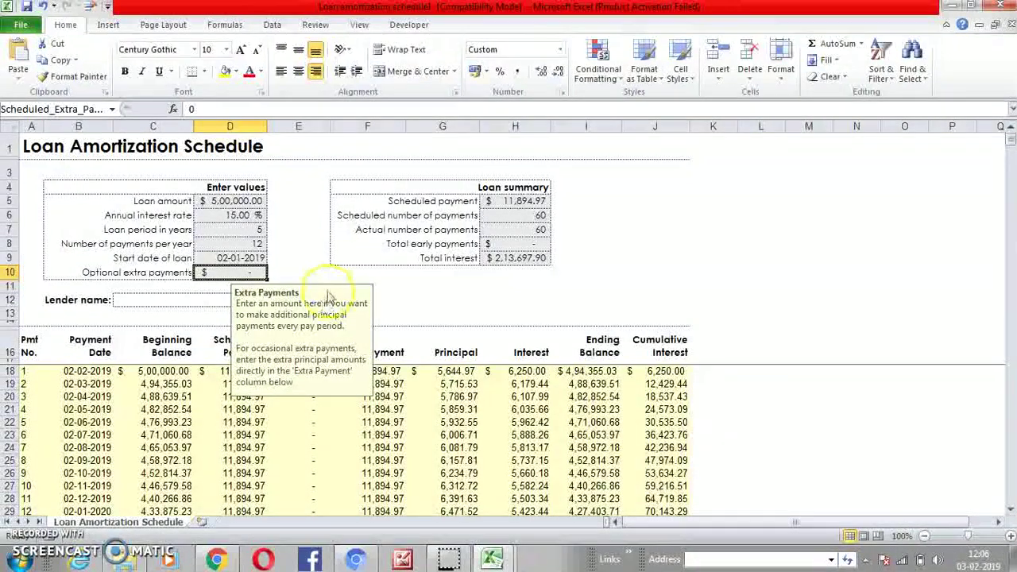
# - Examine the scheduled payment and the numbers of payments in the loan summary
pyautogui.click(425, 216)
pyautogui.moveTo(454, 200); pyautogui.dragTo(518, 201)
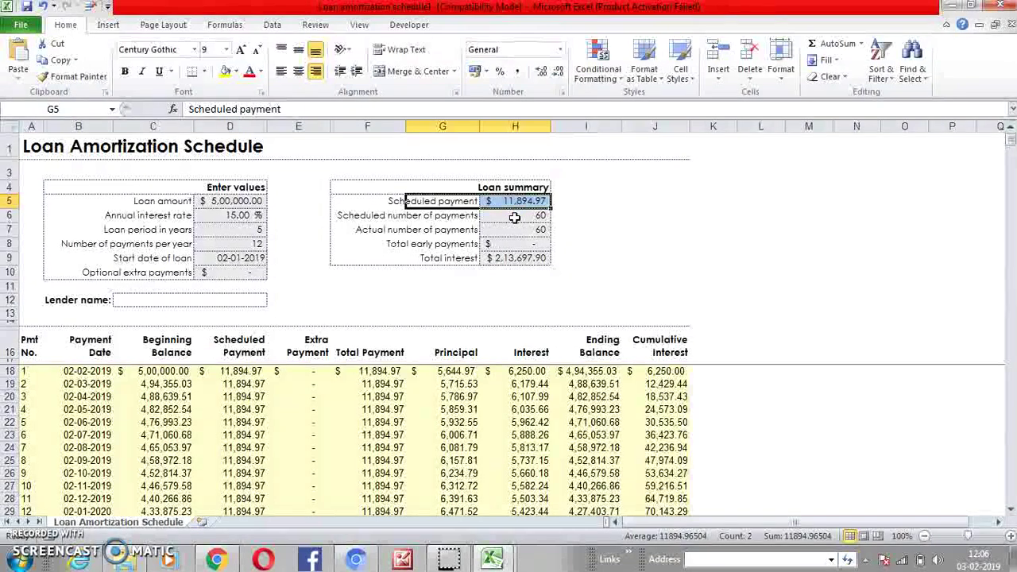
pyautogui.moveTo(515, 217); pyautogui.dragTo(514, 232)
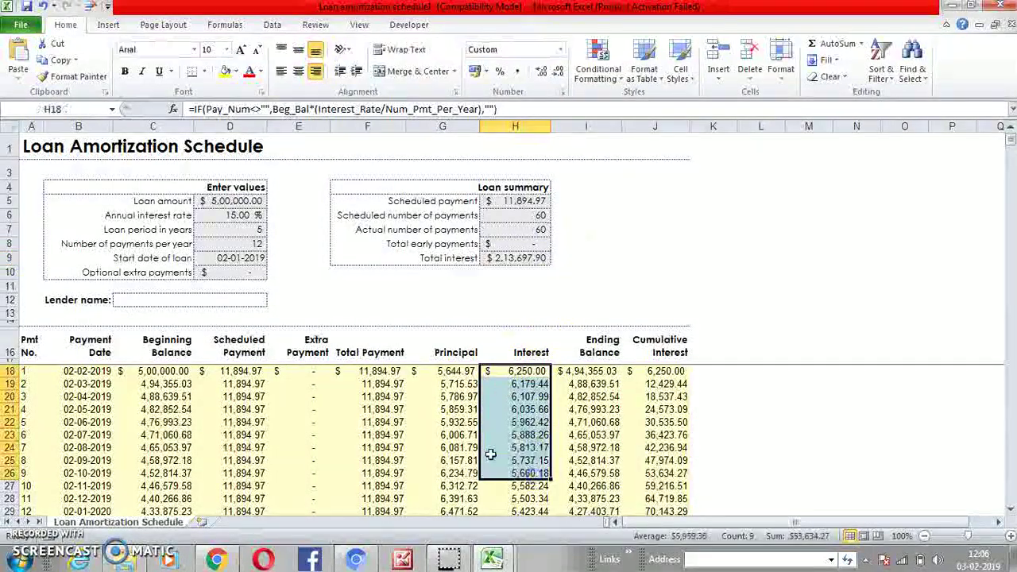
# - Examine the first rows of the payment table, including total payment, principal, interest and ending balance
pyautogui.moveTo(87, 427); pyautogui.dragTo(316, 473)
pyautogui.moveTo(364, 369); pyautogui.dragTo(373, 399)
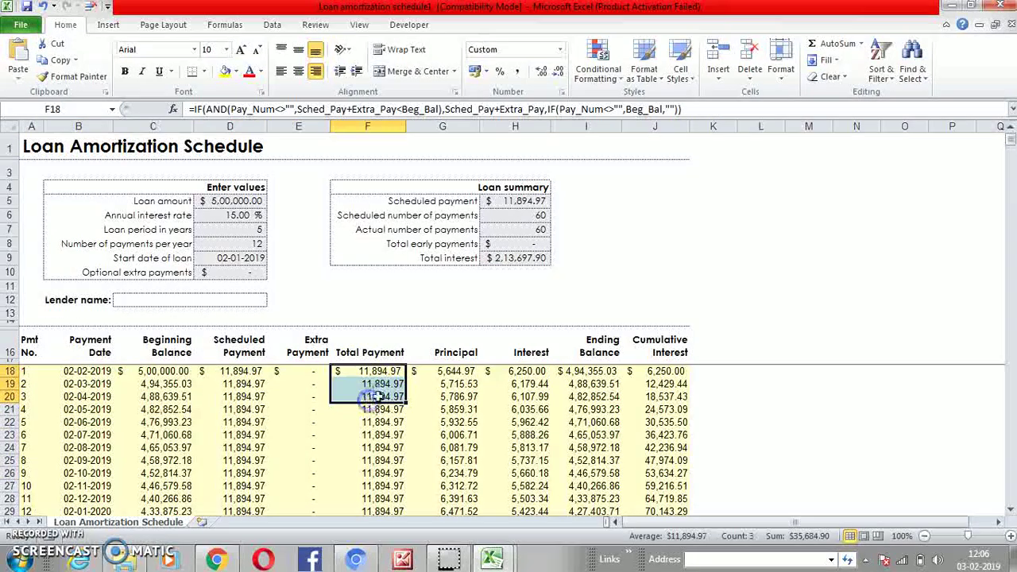
pyautogui.moveTo(457, 371); pyautogui.dragTo(459, 397)
pyautogui.moveTo(526, 371); pyautogui.dragTo(537, 392)
pyautogui.moveTo(585, 371); pyautogui.dragTo(588, 395)
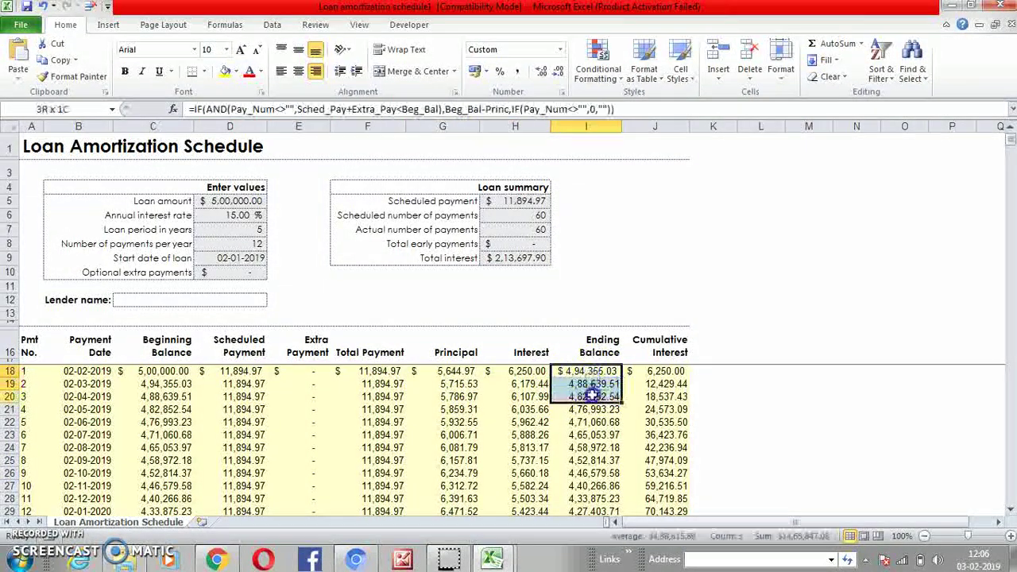
# - Compare the cumulative interest of the last scheduled payment with the total interest in the loan summary
pyautogui.scroll(-14, 433, 391)
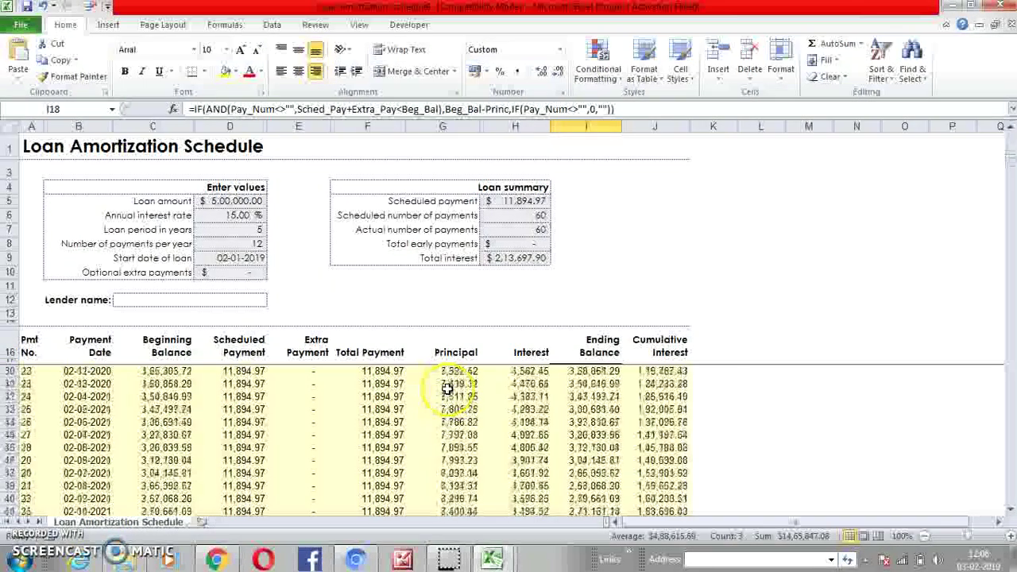
pyautogui.scroll(-7, 449, 390)
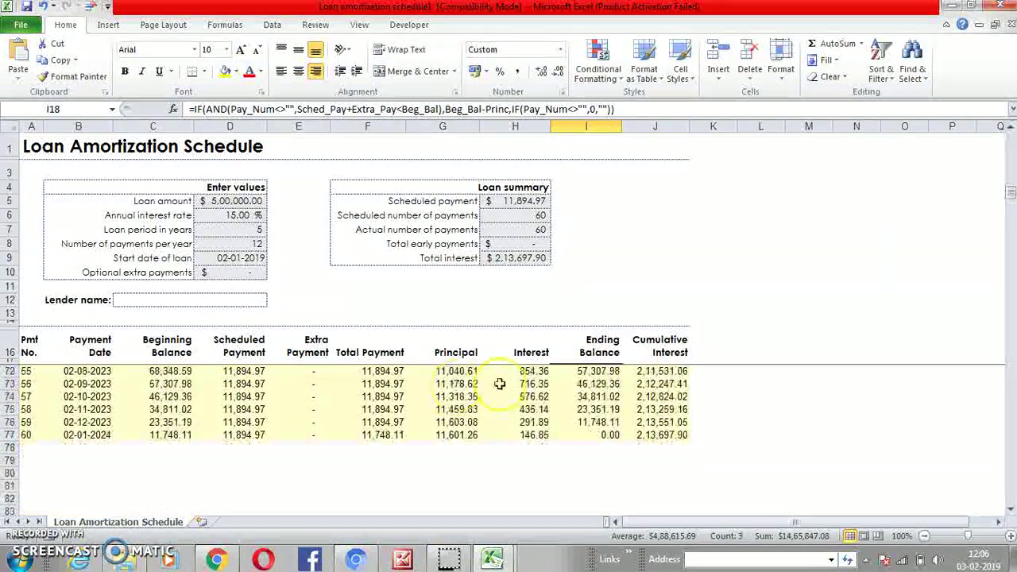
pyautogui.click(674, 436)
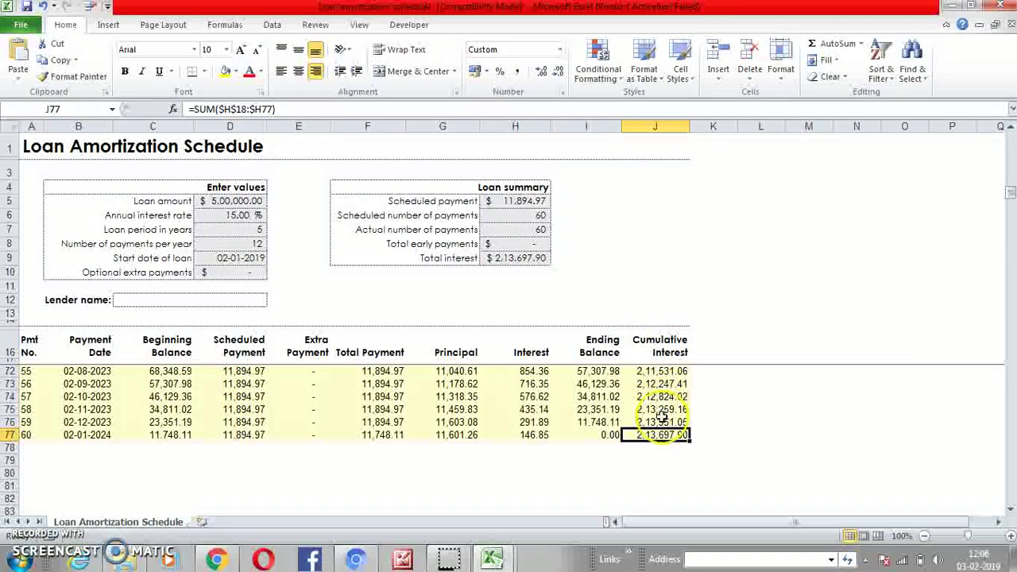
pyautogui.click(521, 261)
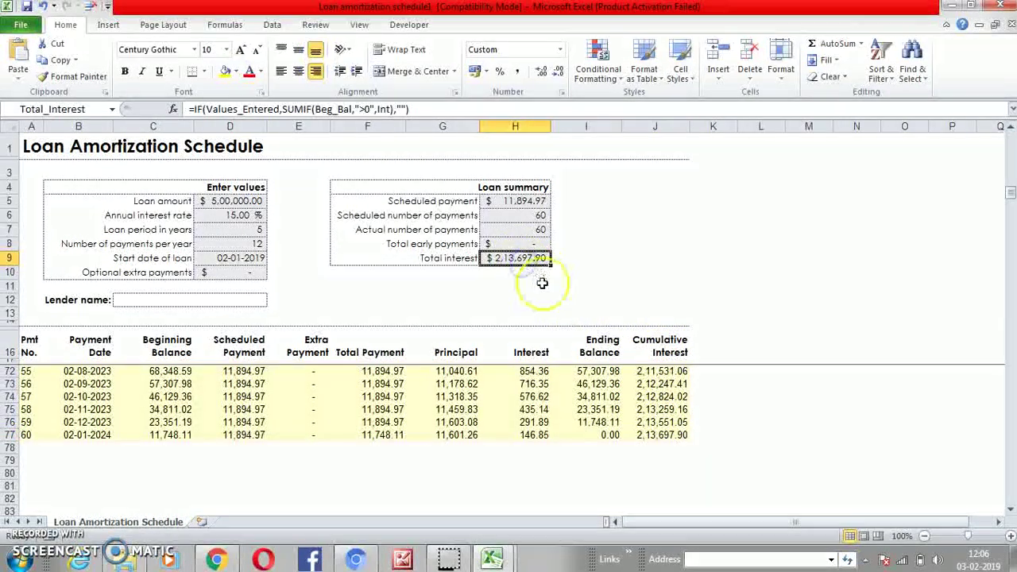
pyautogui.click(542, 283)
pyautogui.click(515, 258)
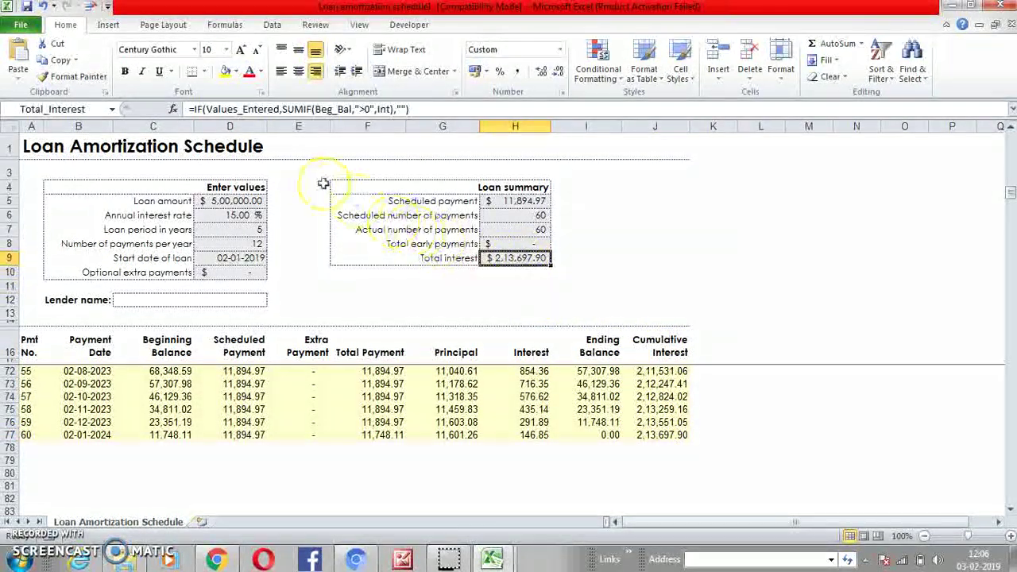
# - Check the sum of the loan amount and the total interest, and return to the first rows of the payment table
pyautogui.keyDown('ctrl'); pyautogui.click(256, 200); pyautogui.keyUp('ctrl')
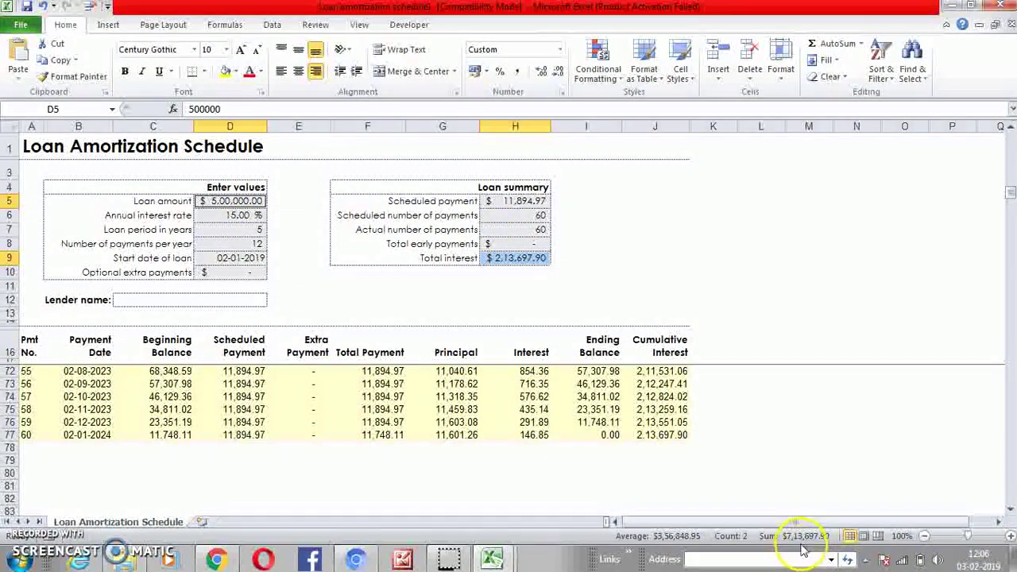
pyautogui.click(728, 334)
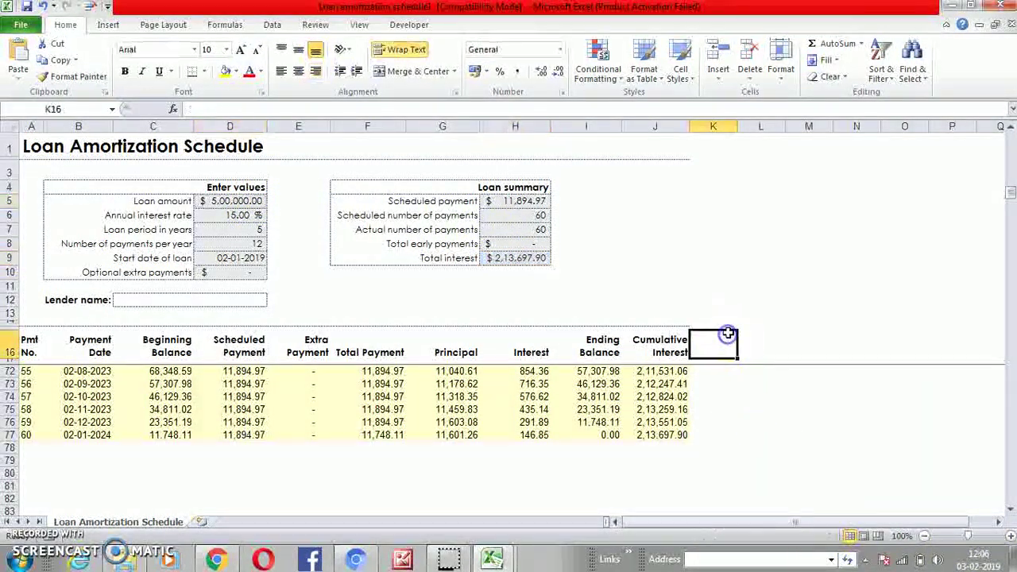
pyautogui.scroll(18, 728, 334)
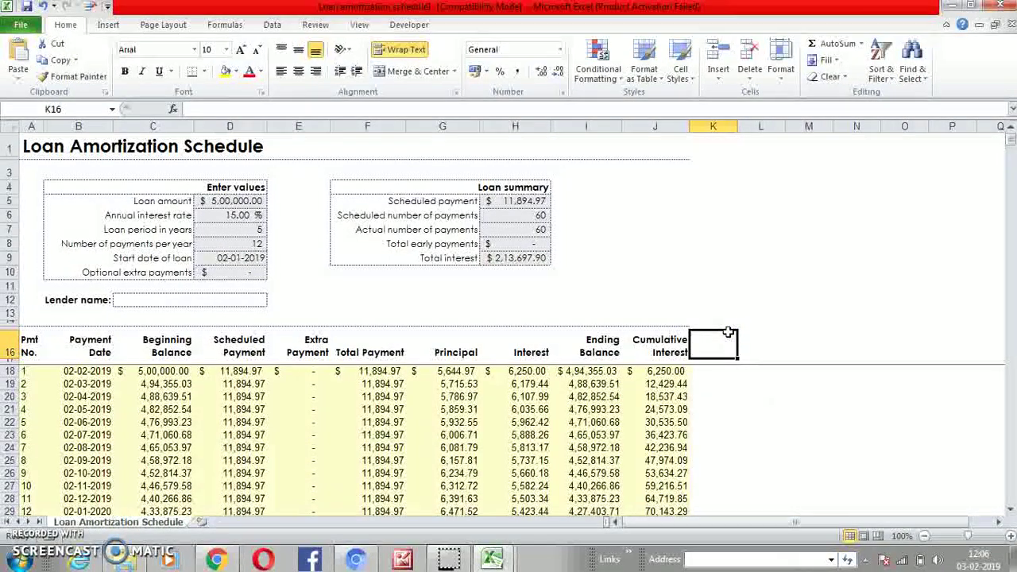
pyautogui.click(585, 273)
# - Browse the Calendars category of the online templates and create a workbook from the Five-day event schedule template
pyautogui.click(19, 26)
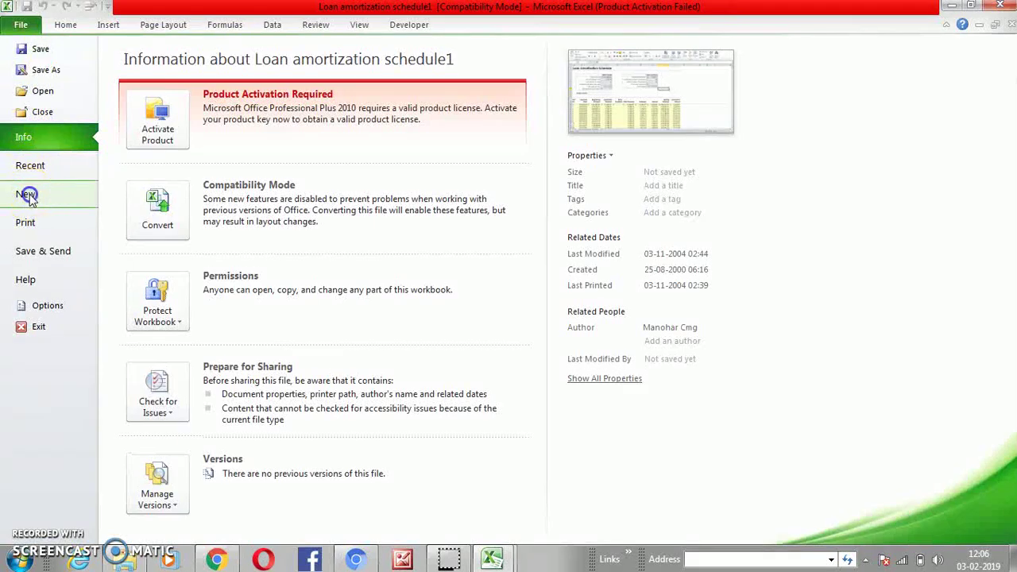
pyautogui.click(26, 195)
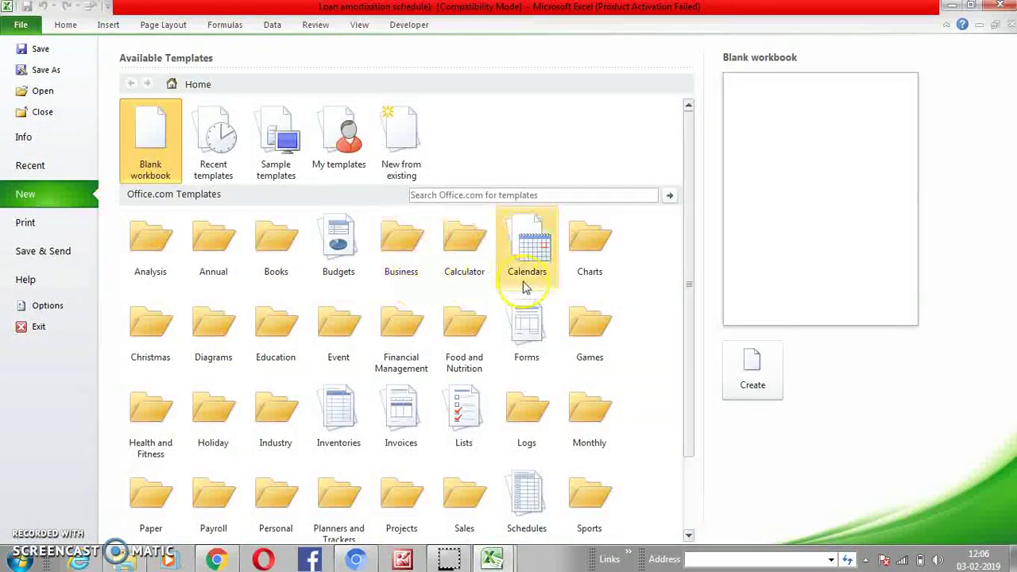
pyautogui.click(517, 257)
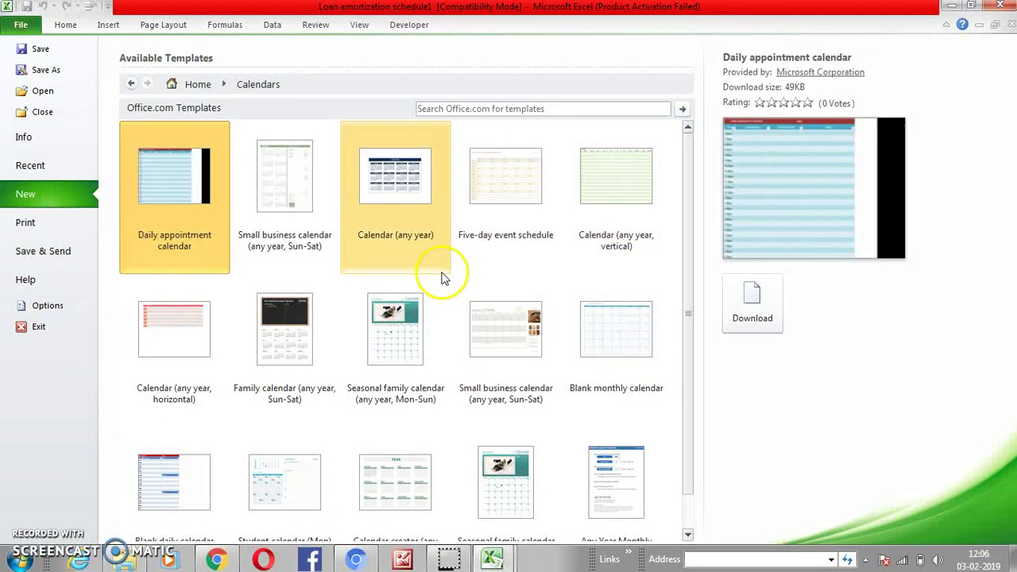
pyautogui.scroll(-1, 488, 275)
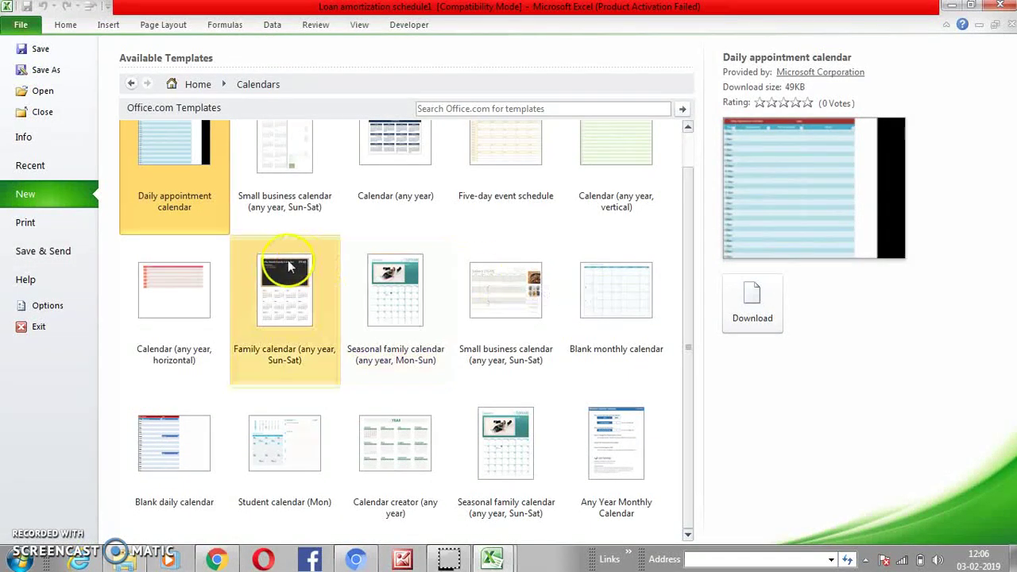
pyautogui.scroll(1, 198, 242)
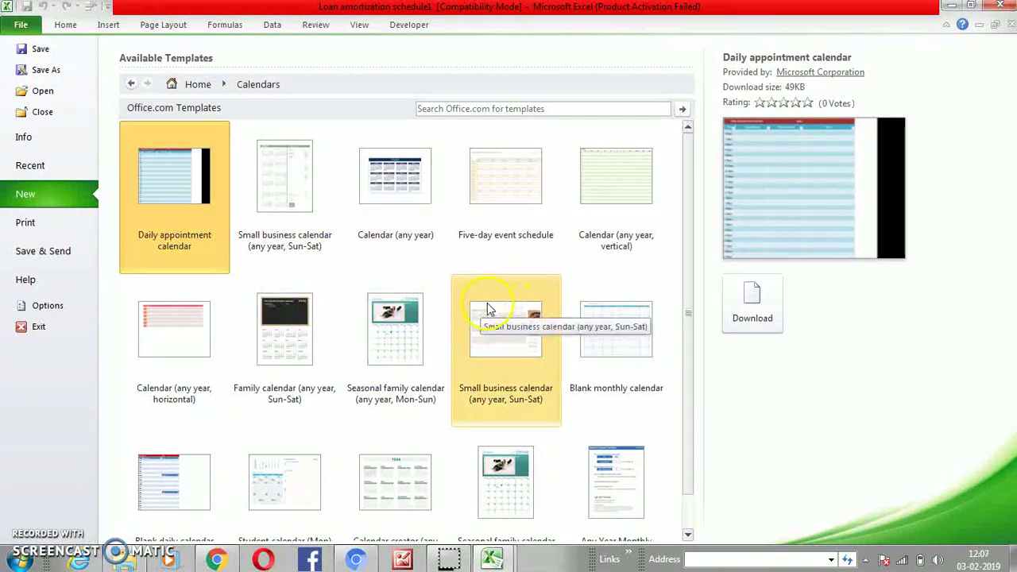
pyautogui.scroll(-1, 488, 308)
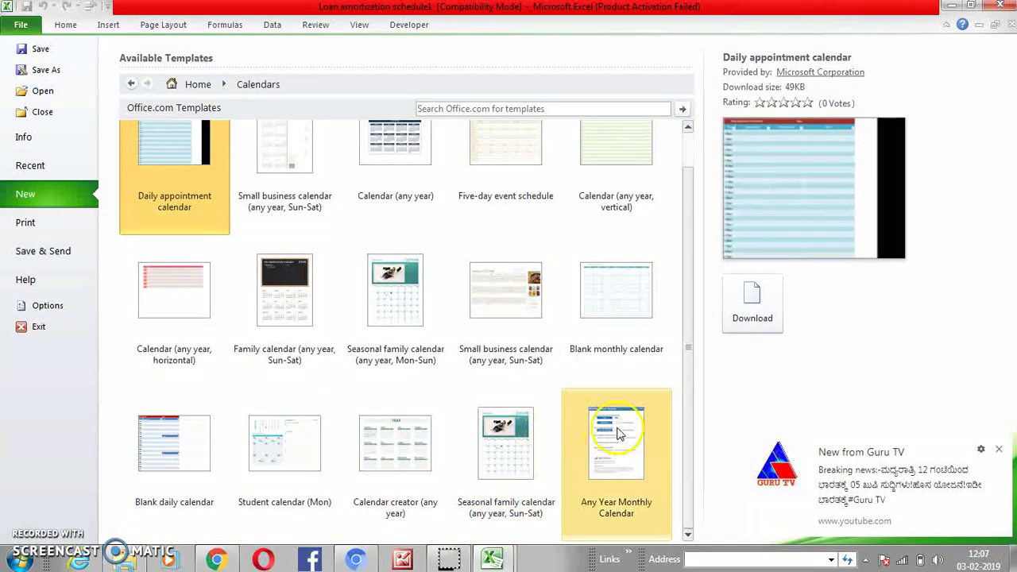
pyautogui.click(999, 450)
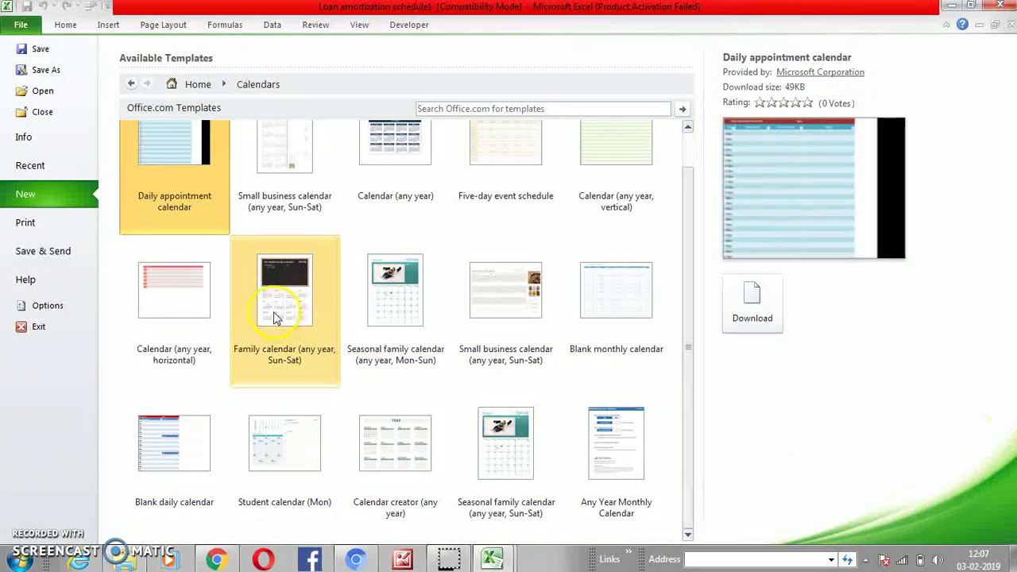
pyautogui.scroll(1, 274, 317)
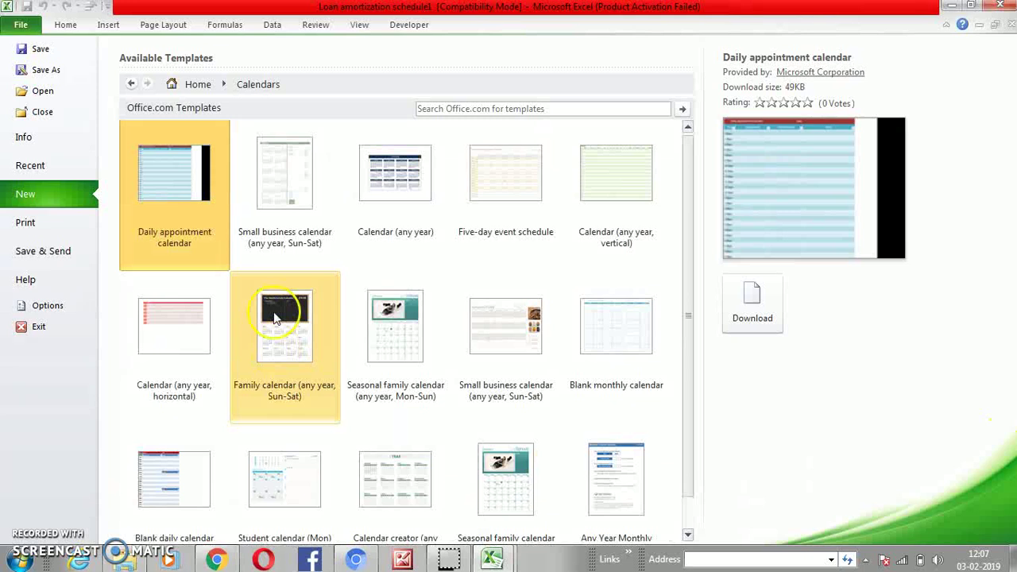
pyautogui.click(508, 199)
pyautogui.click(755, 314)
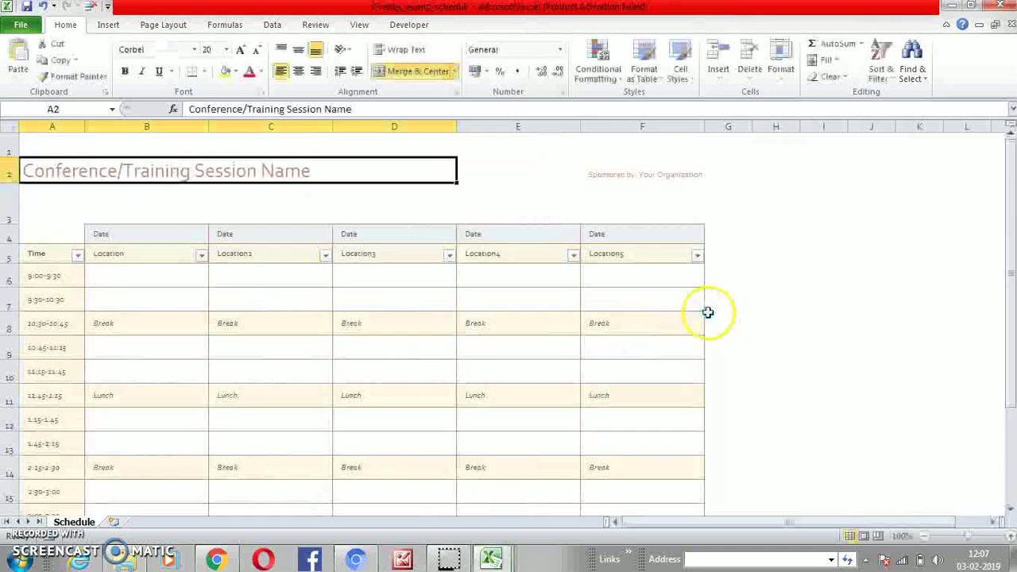
# - Examine the event schedule's time slots, location columns, sponsor line and session title
pyautogui.scroll(-1, 108, 285)
pyautogui.moveTo(95, 184); pyautogui.dragTo(613, 438)
pyautogui.scroll(-4, 556, 352)
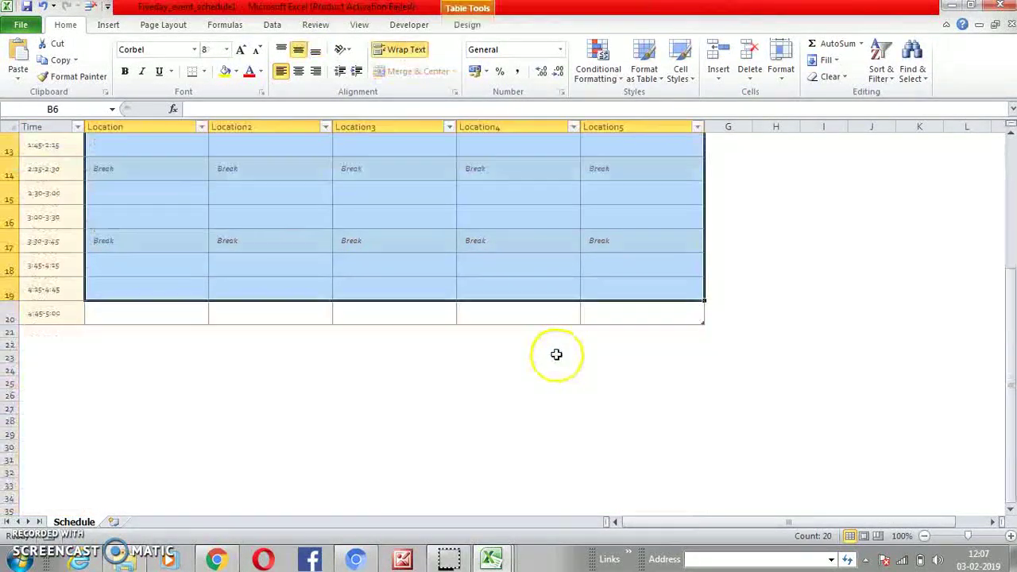
pyautogui.scroll(5, 556, 347)
pyautogui.click(548, 181)
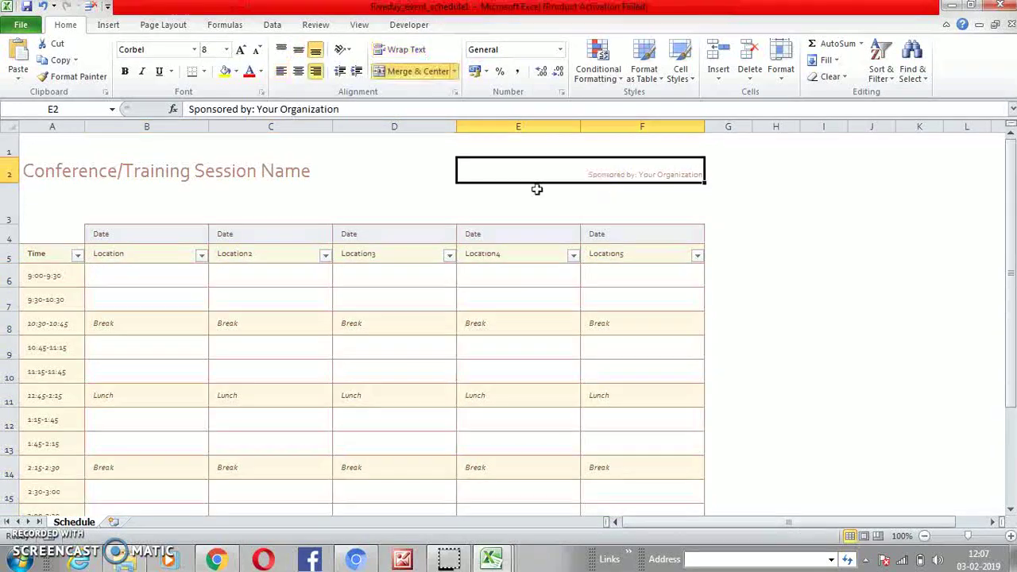
pyautogui.click(163, 175)
# - Create another workbook from the illustrated Small business calendar (any year, Sun-Sat) template in the Calendars category
pyautogui.click(24, 27)
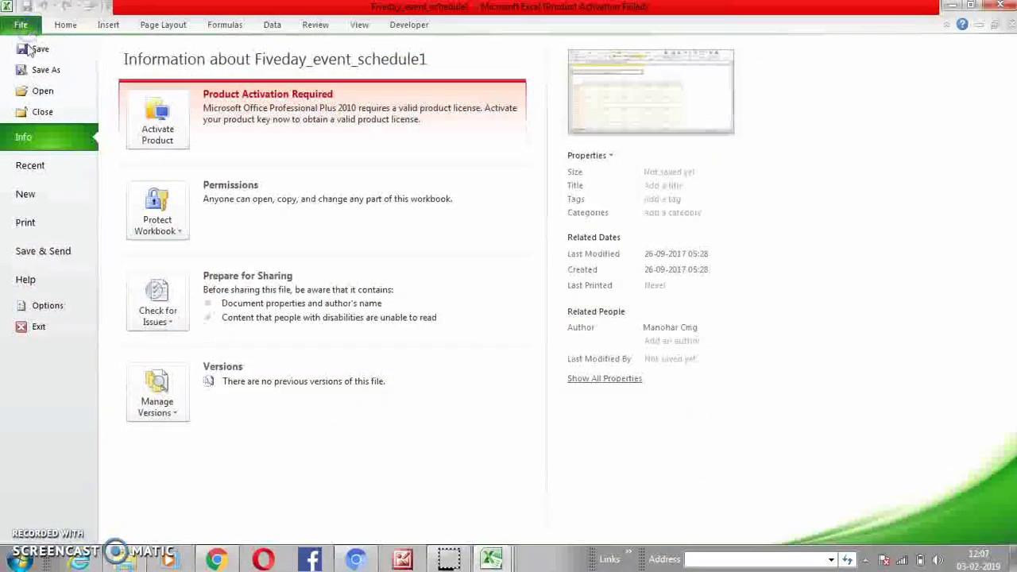
pyautogui.click(28, 195)
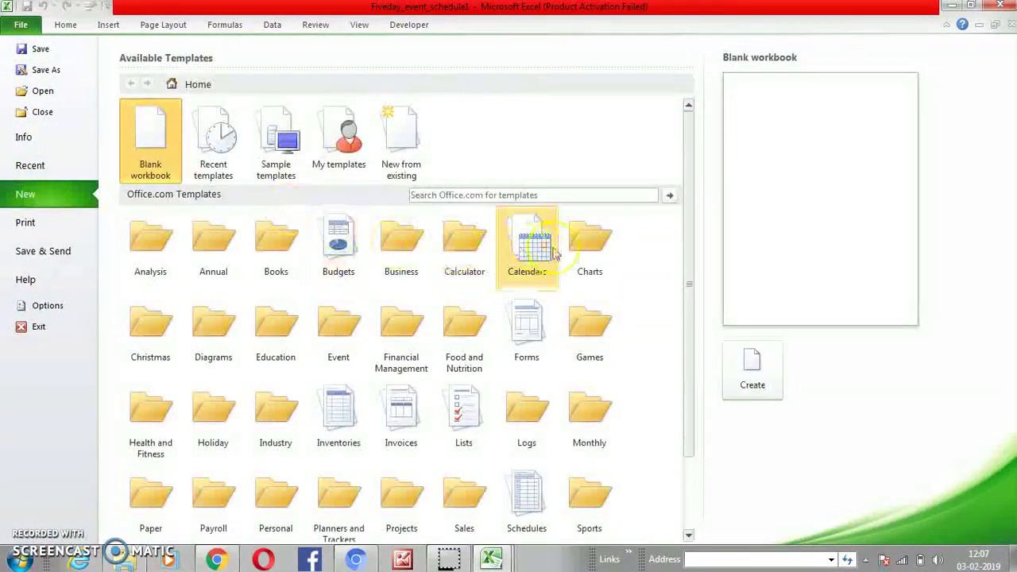
pyautogui.click(530, 237)
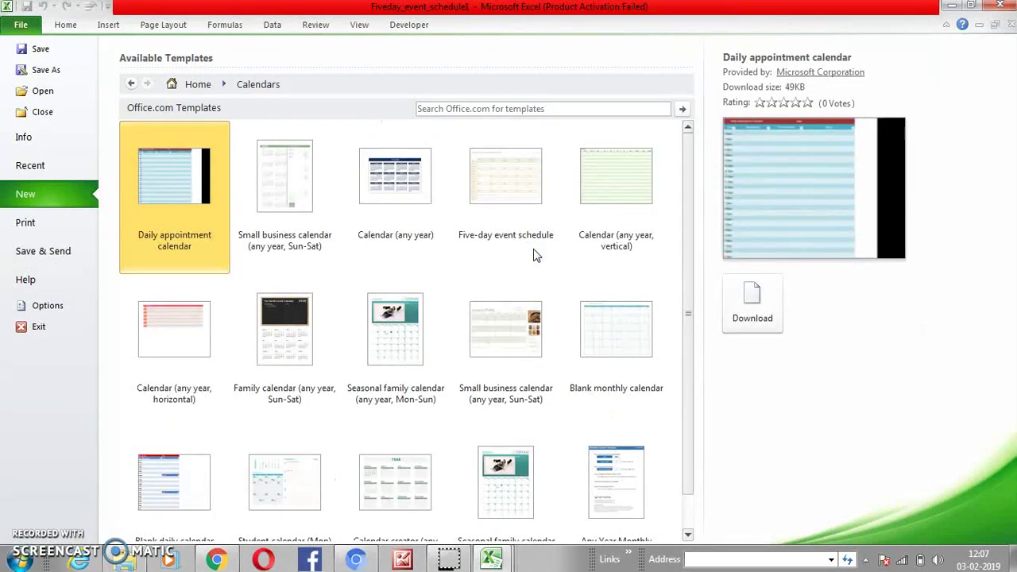
pyautogui.click(509, 326)
pyautogui.click(747, 314)
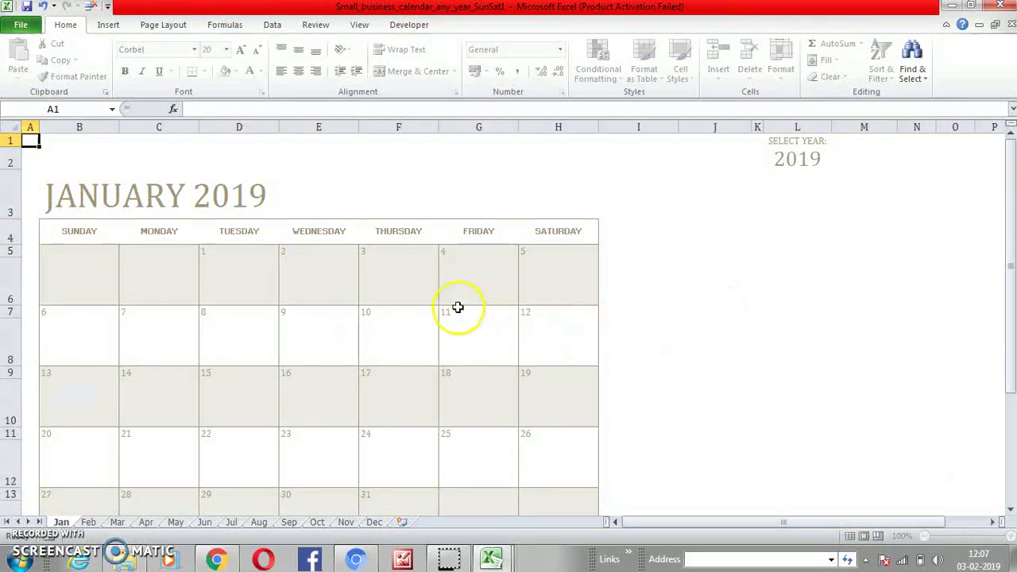
# - Examine the January sheet's title, date grid, food pictures, contact details and notes area
pyautogui.click(83, 195)
pyautogui.scroll(-1, 283, 295)
pyautogui.moveTo(111, 195); pyautogui.dragTo(536, 417)
pyautogui.scroll(-1, 536, 417)
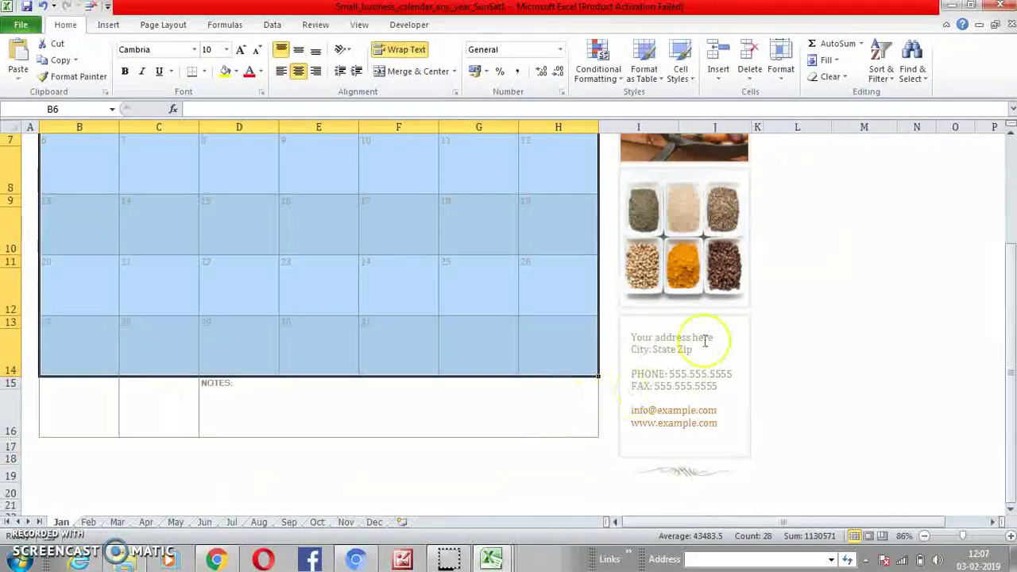
pyautogui.click(687, 228)
pyautogui.scroll(2, 750, 232)
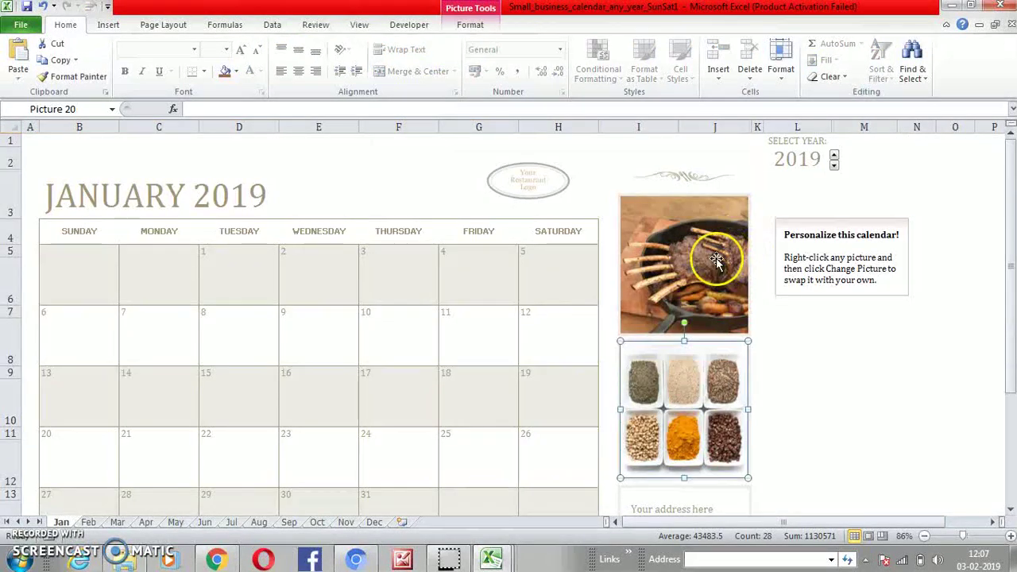
pyautogui.scroll(-2, 737, 325)
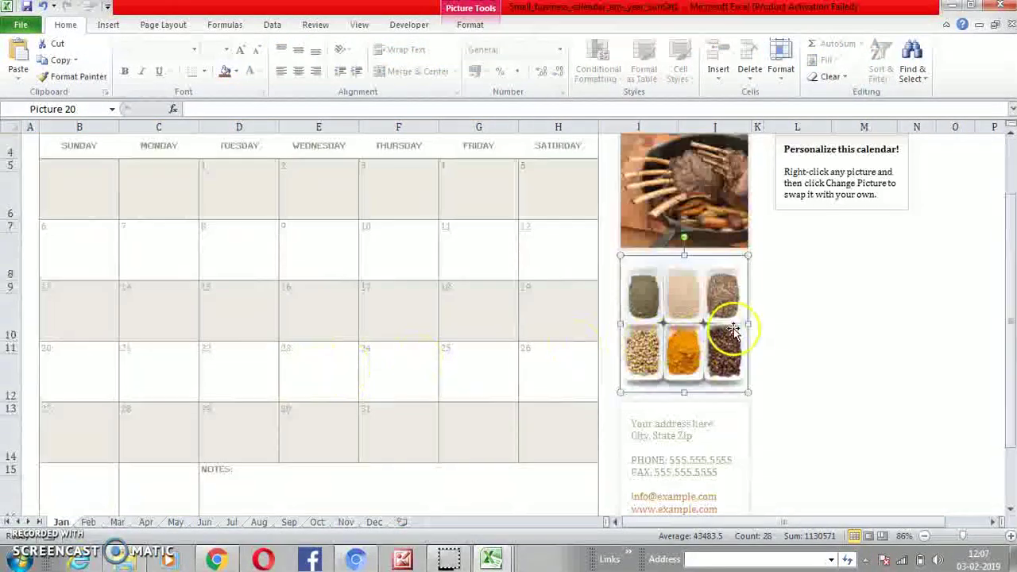
pyautogui.scroll(-1, 805, 311)
pyautogui.click(112, 434)
# - Look through the calendar's other monthly sheets, from February to December
pyautogui.click(88, 522)
pyautogui.click(117, 522)
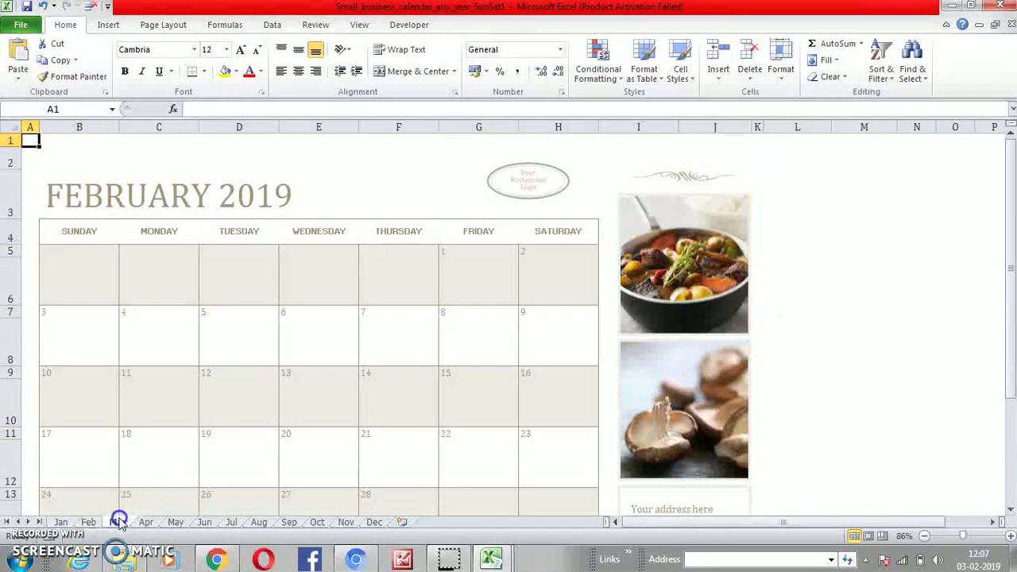
pyautogui.click(176, 522)
pyautogui.click(205, 522)
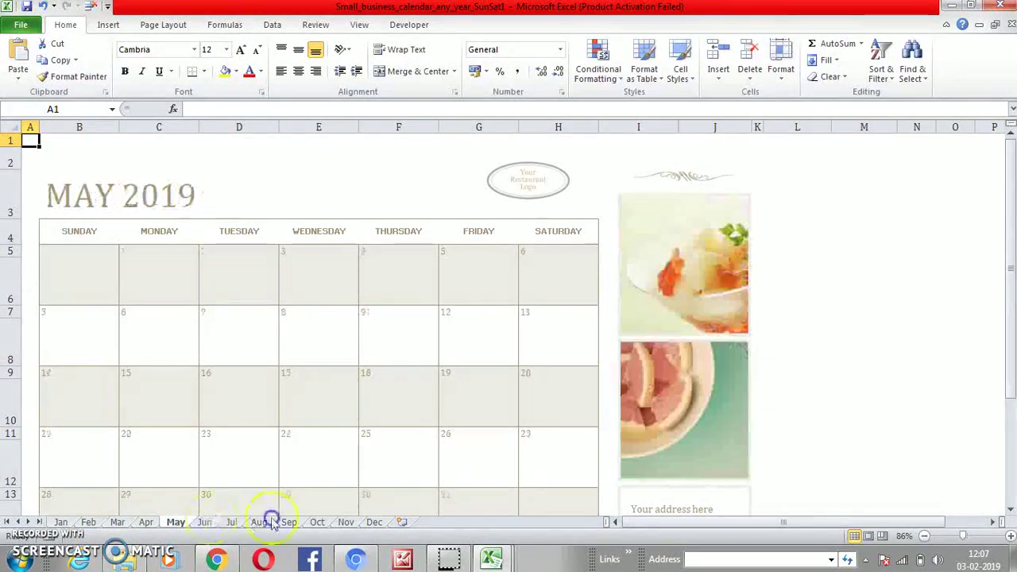
pyautogui.click(371, 522)
# - Return to the January sheet and set the calendar year to 2018
pyautogui.click(69, 522)
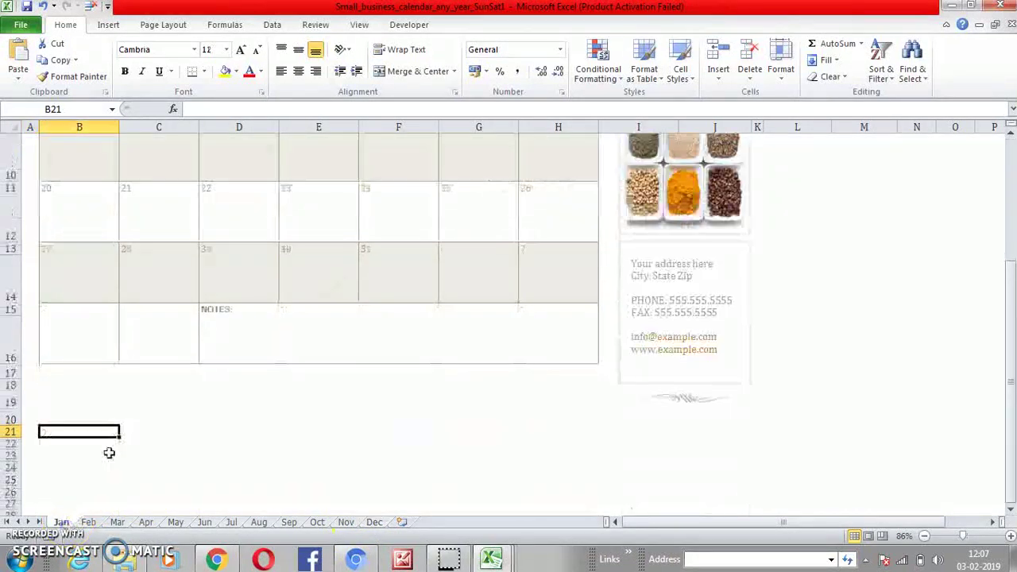
pyautogui.scroll(5, 159, 358)
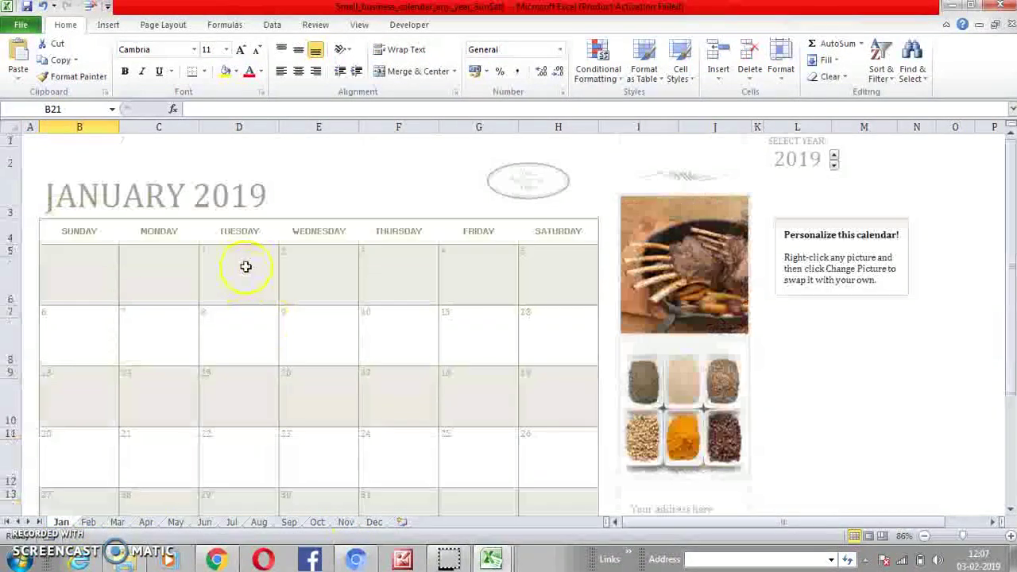
pyautogui.click(835, 168)
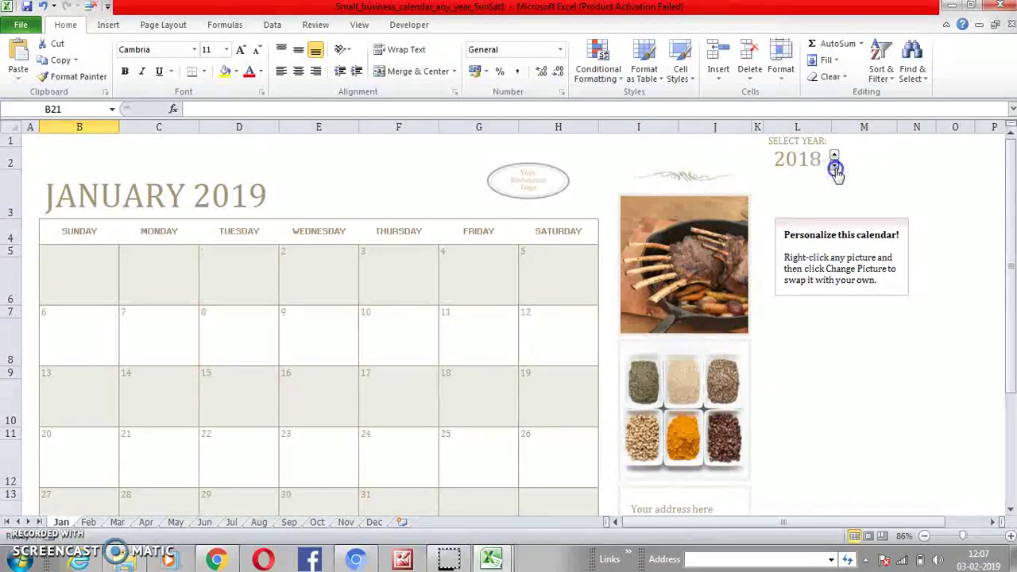
# - Create a workbook from the Cash flow tracker template in the Planners and Trackers category
pyautogui.click(21, 25)
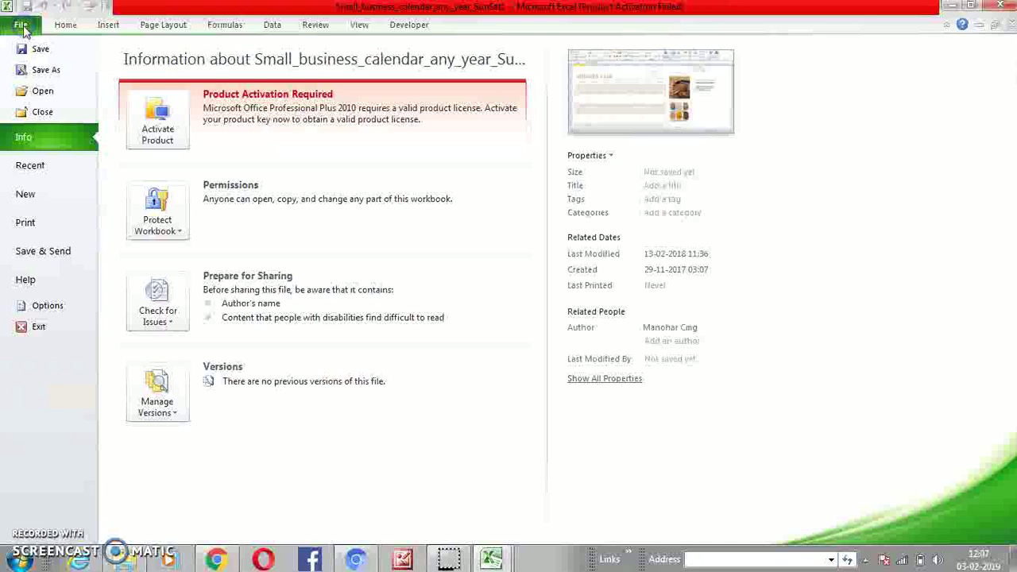
pyautogui.click(26, 195)
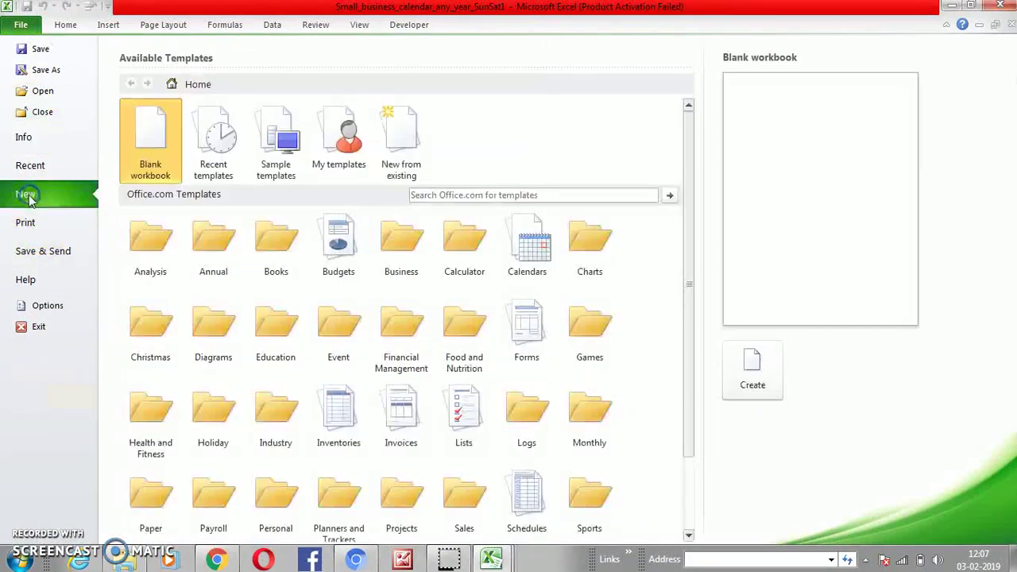
pyautogui.scroll(-1, 469, 195)
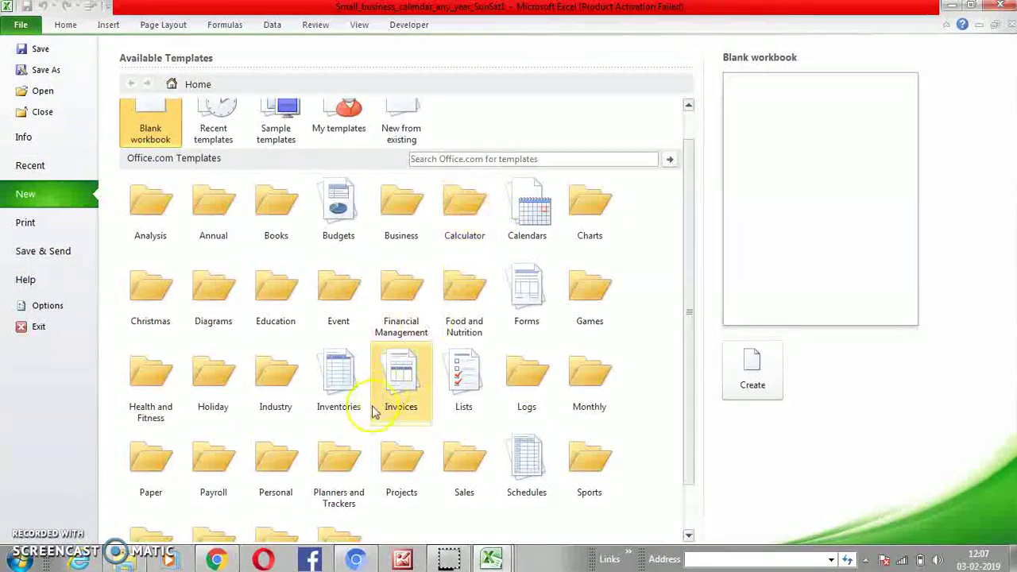
pyautogui.scroll(-2, 382, 407)
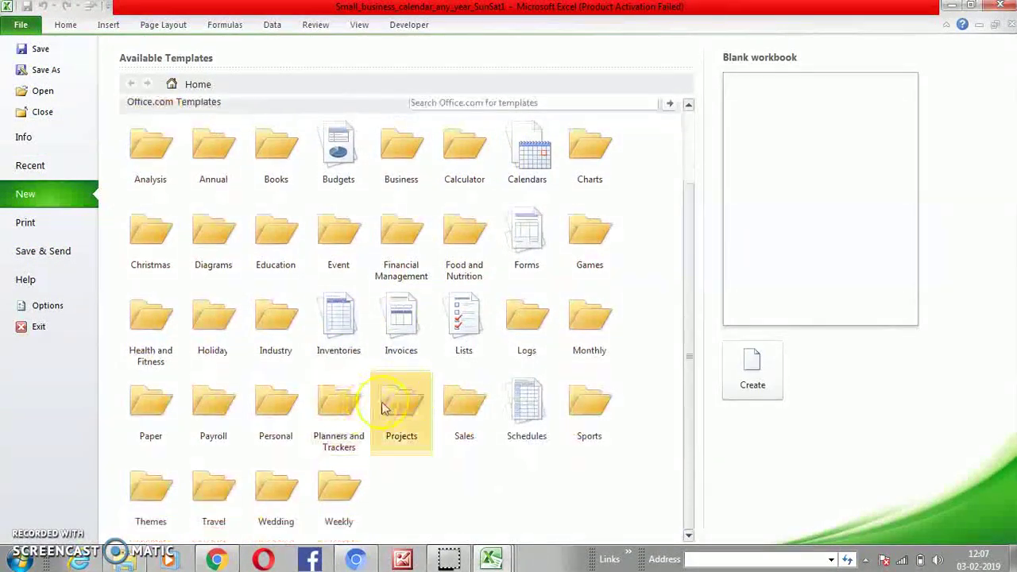
pyautogui.click(333, 405)
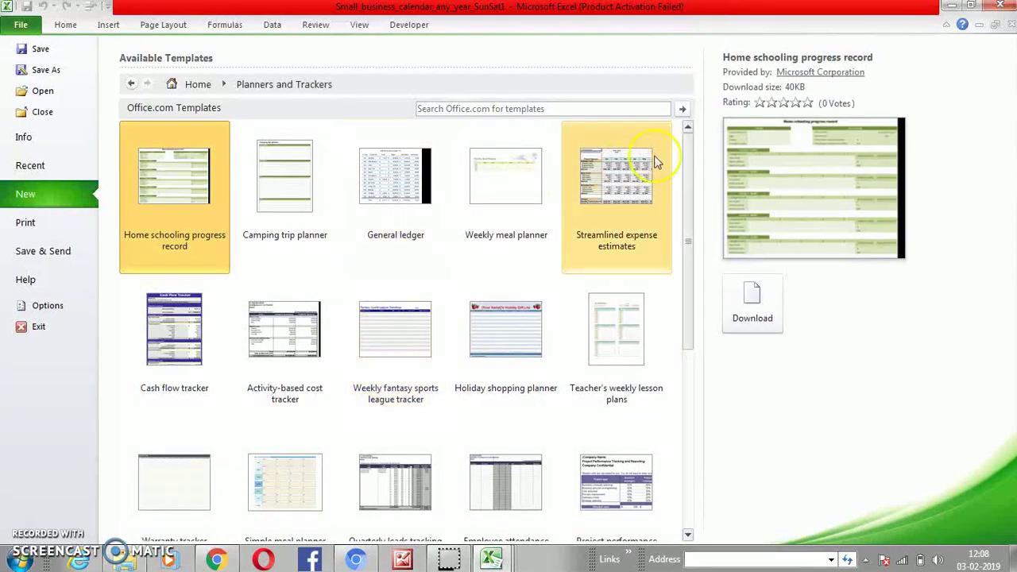
pyautogui.click(625, 191)
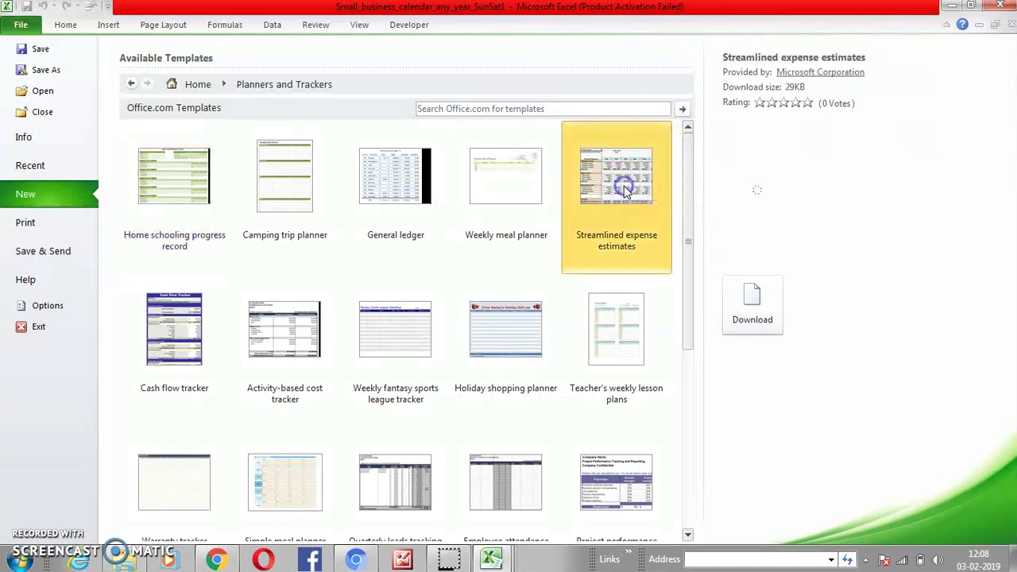
pyautogui.click(169, 332)
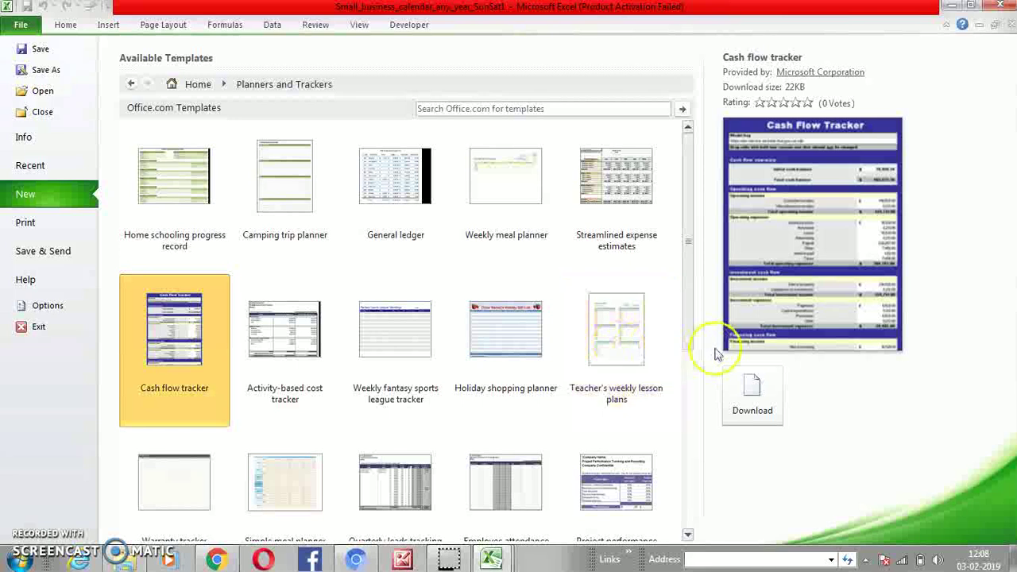
pyautogui.click(752, 388)
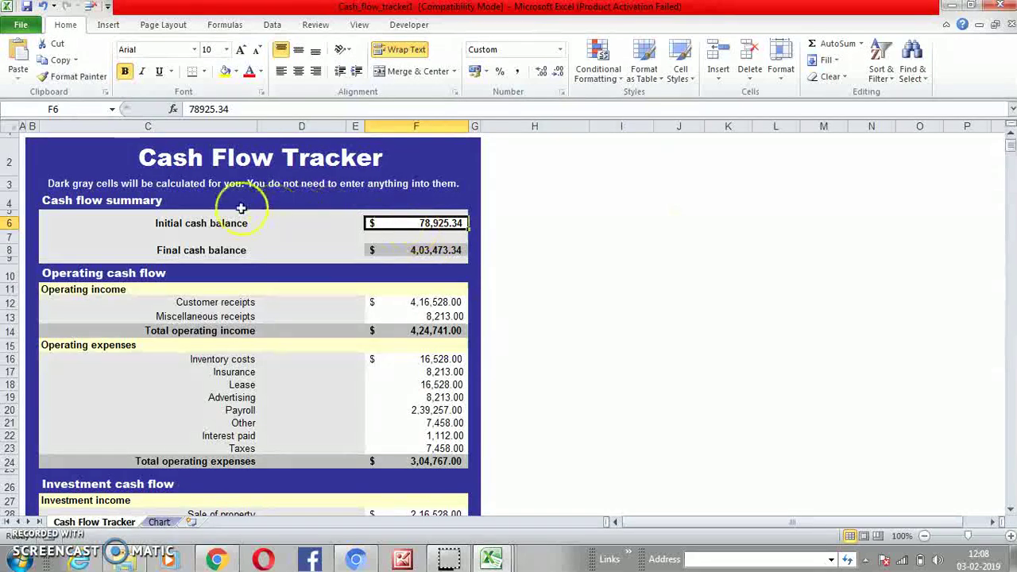
# - Examine the Cash Flow Tracker sheet's summary, operating, investment and financing sections, including the financing income amounts
pyautogui.moveTo(105, 216); pyautogui.dragTo(433, 252)
pyautogui.scroll(-1, 433, 253)
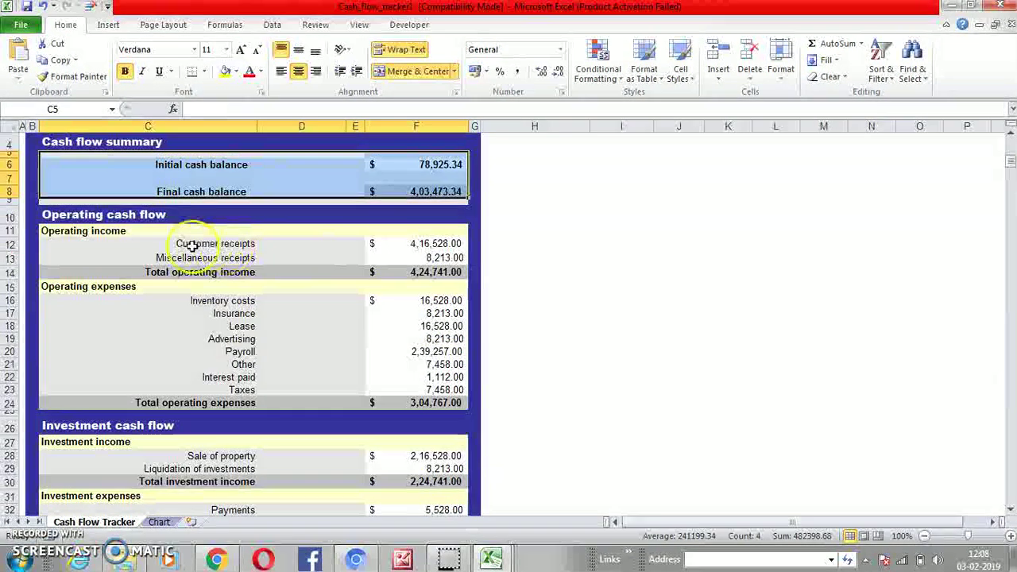
pyautogui.moveTo(193, 245); pyautogui.dragTo(399, 427)
pyautogui.scroll(-1, 129, 250)
pyautogui.scroll(-2, 402, 277)
pyautogui.scroll(-3, 482, 284)
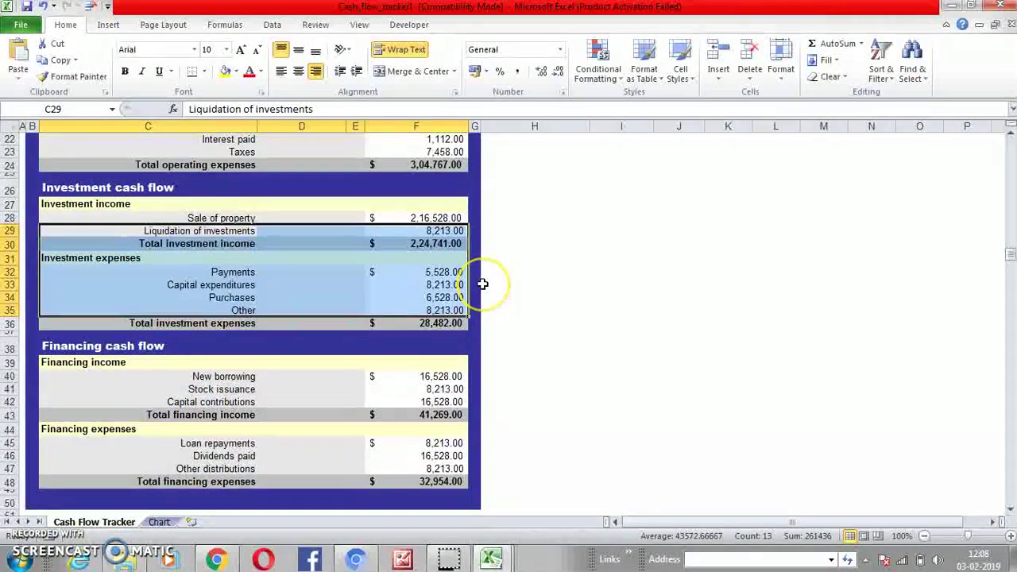
pyautogui.scroll(-1, 482, 284)
pyautogui.moveTo(233, 336); pyautogui.dragTo(406, 426)
pyautogui.click(226, 340)
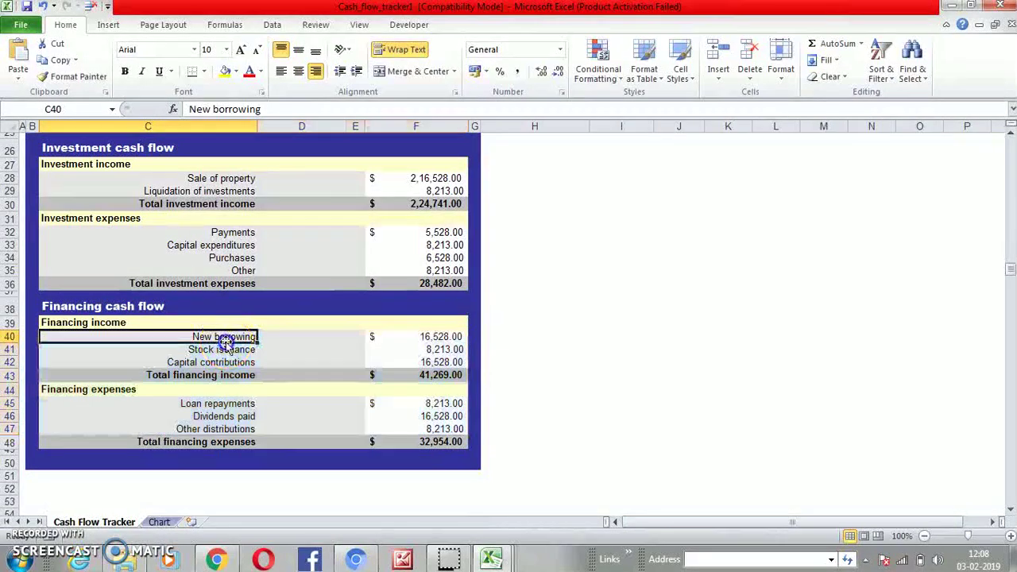
pyautogui.moveTo(404, 336); pyautogui.dragTo(429, 362)
pyautogui.scroll(5, 309, 193)
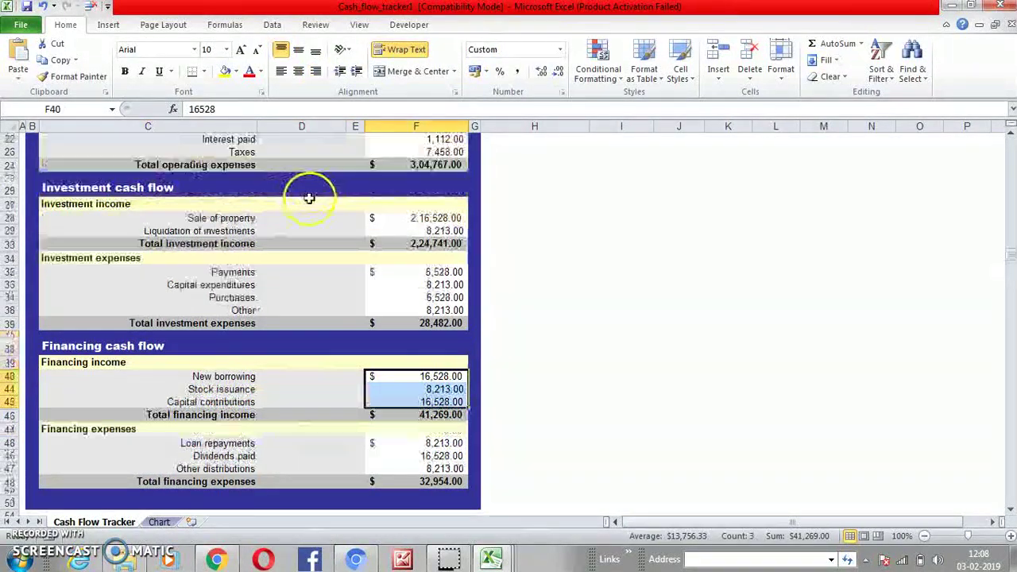
# - View the cash flow workbook's Chart sheet with the Cash Flow by Category pie, comparing it with the tracker sheet
pyautogui.click(159, 522)
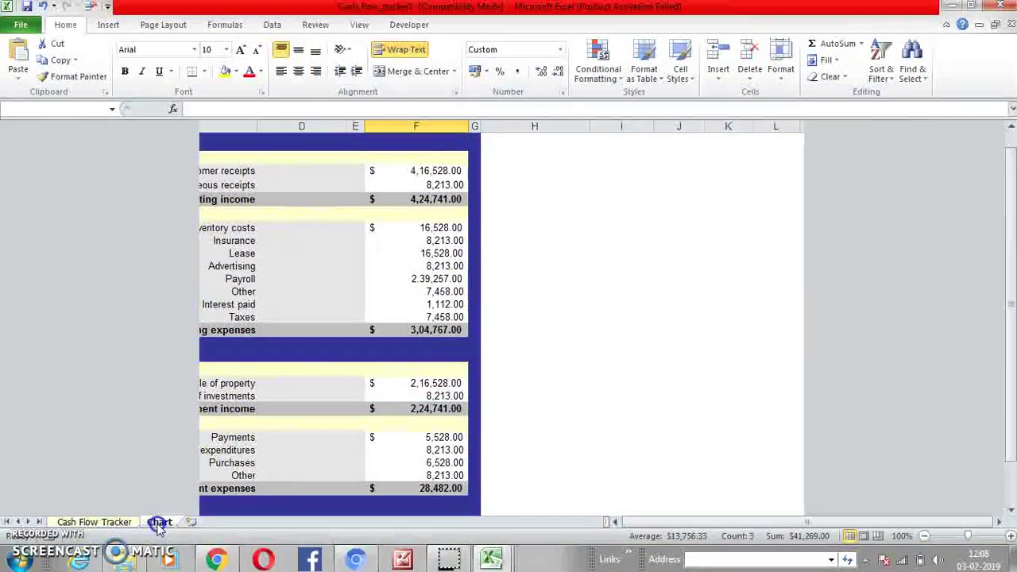
pyautogui.click(92, 522)
pyautogui.click(291, 305)
pyautogui.click(158, 522)
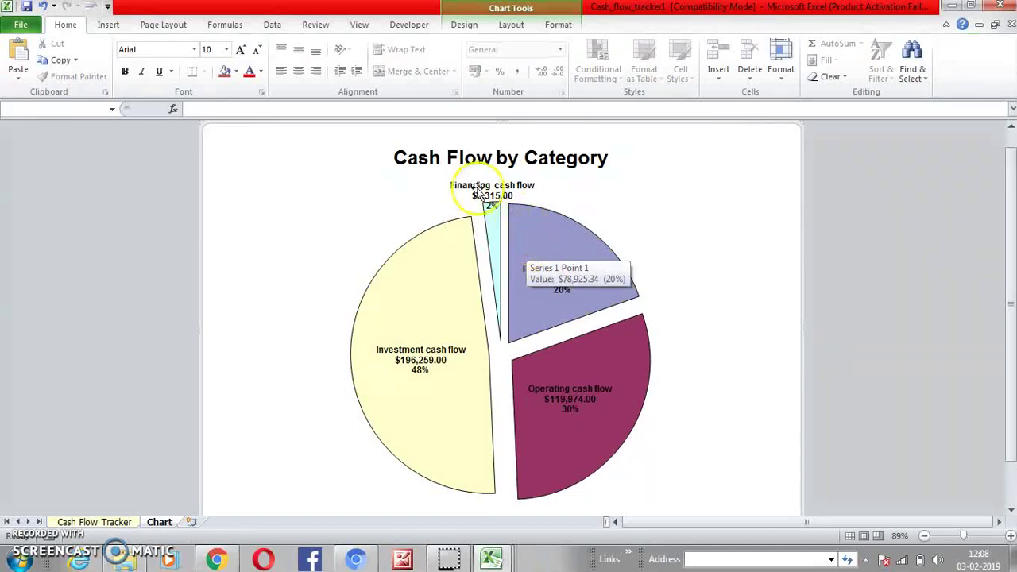
# - Create a workbook from the Sales invoice template in the Invoices category and look through its invoice sheet
pyautogui.click(20, 26)
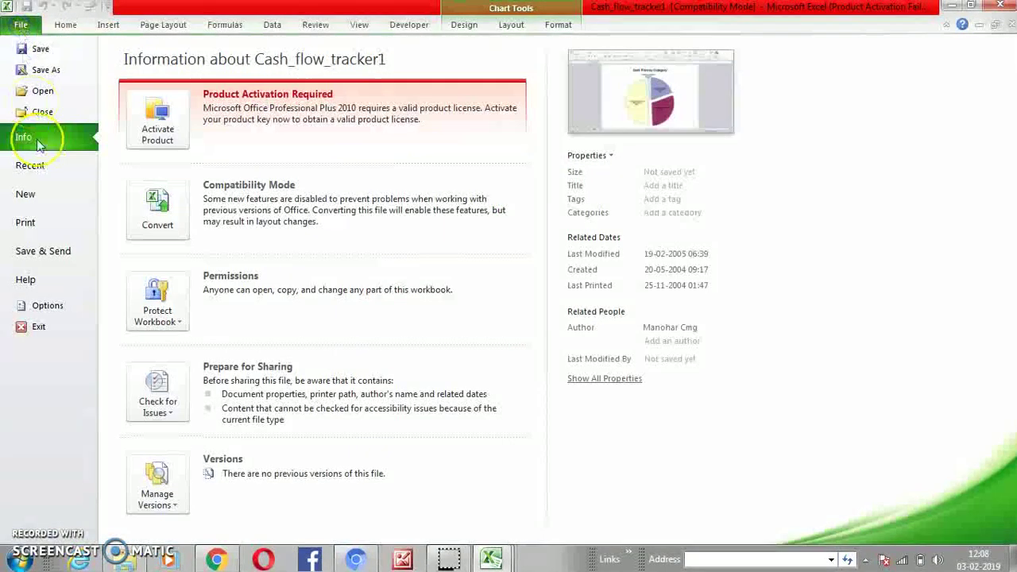
pyautogui.click(28, 194)
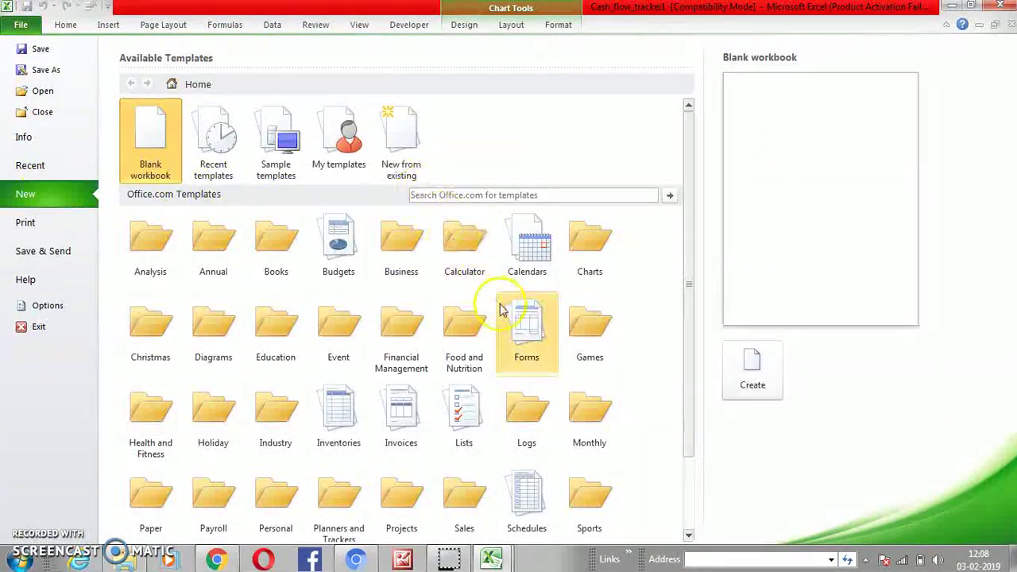
pyautogui.scroll(-1, 509, 306)
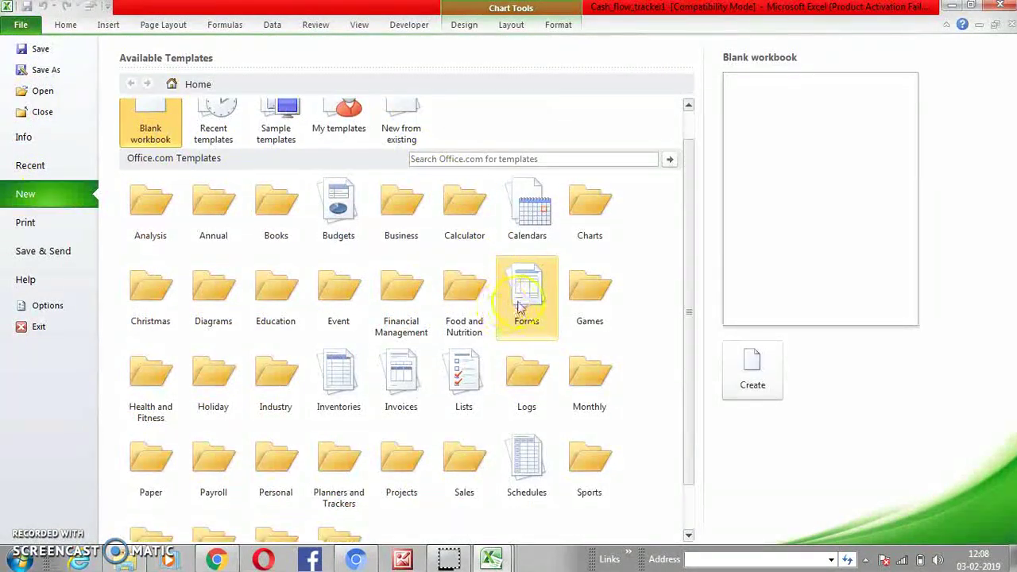
pyautogui.click(407, 378)
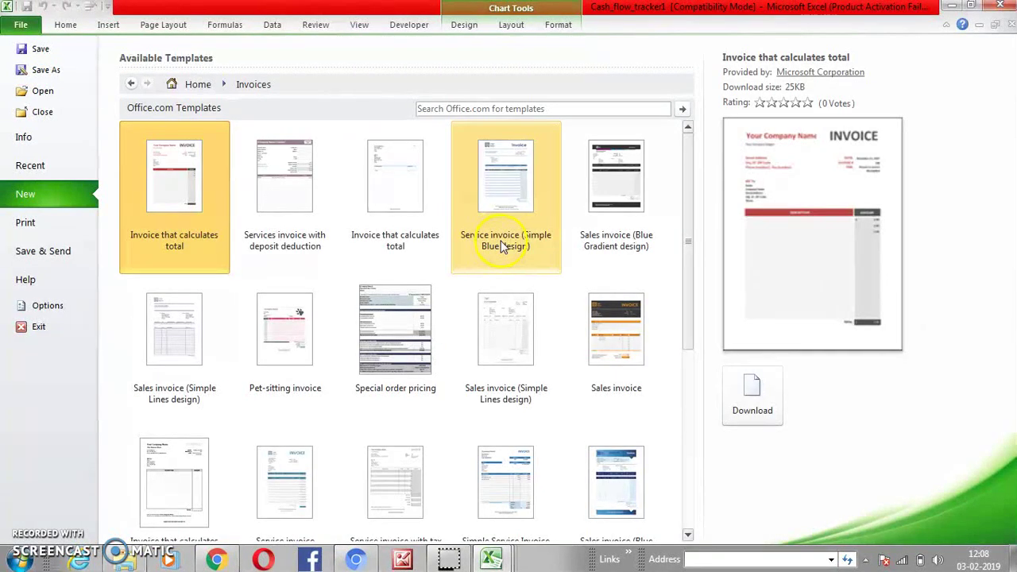
pyautogui.scroll(-1, 506, 244)
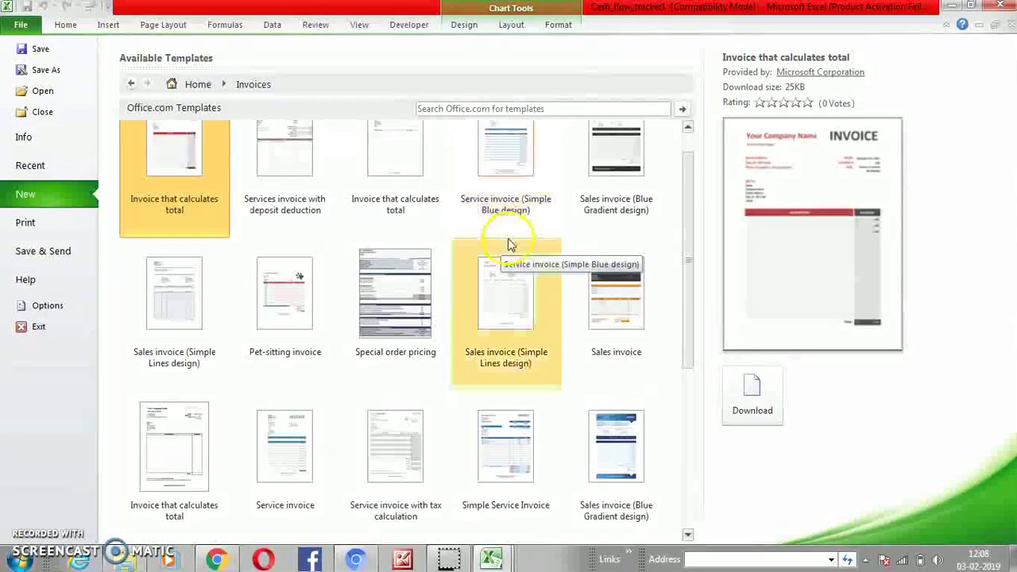
pyautogui.click(604, 290)
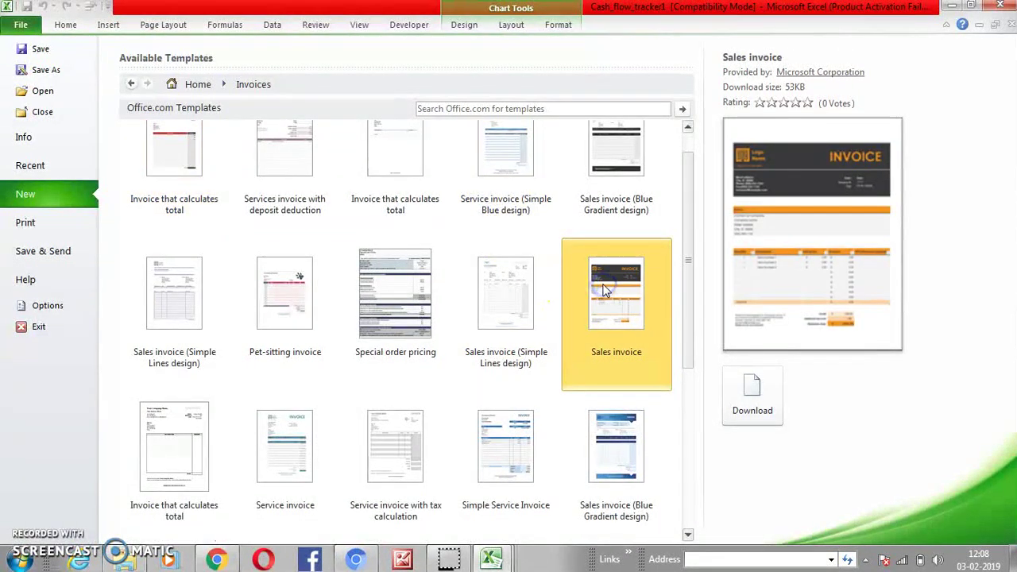
pyautogui.scroll(-2, 604, 290)
pyautogui.click(753, 402)
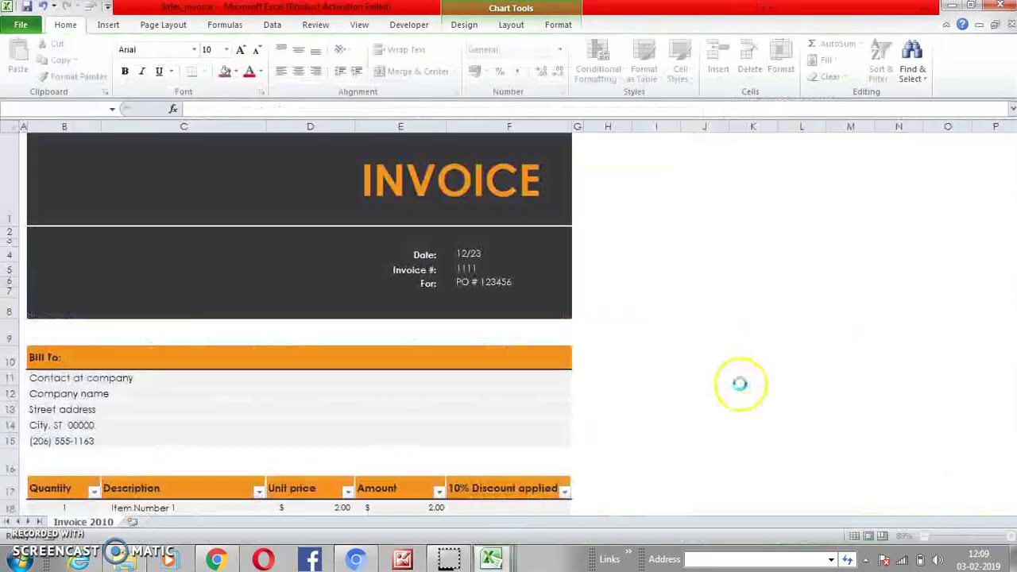
pyautogui.scroll(-6, 586, 330)
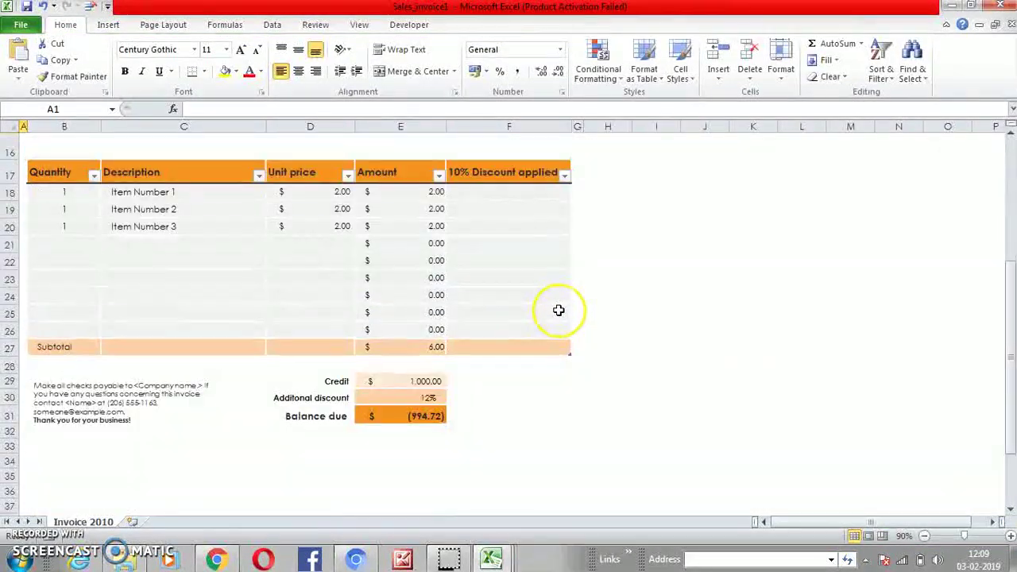
pyautogui.scroll(5, 558, 310)
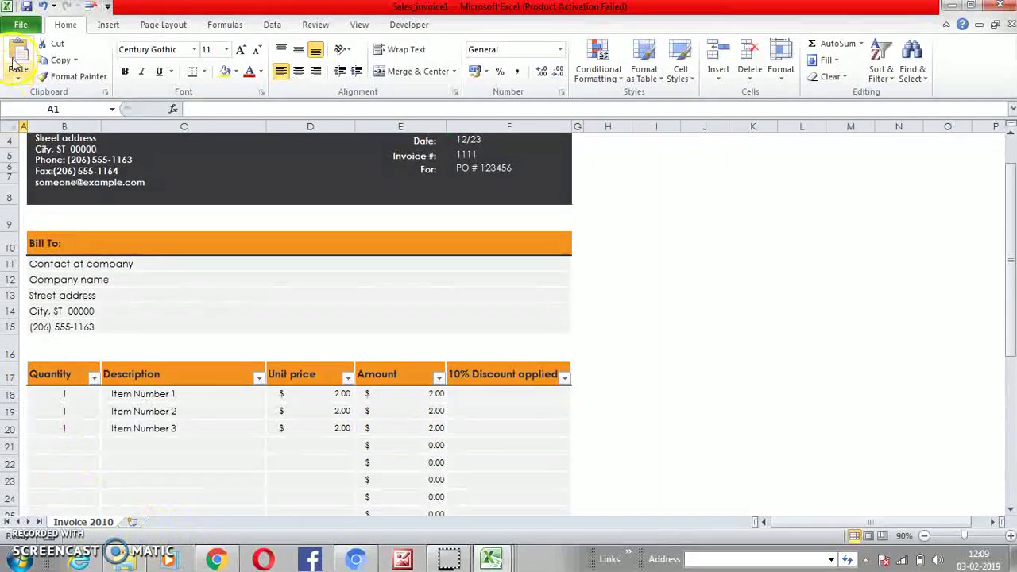
# - Create a workbook from the Fitness and weight loss chart for women template in the Health and Fitness category
pyautogui.click(19, 26)
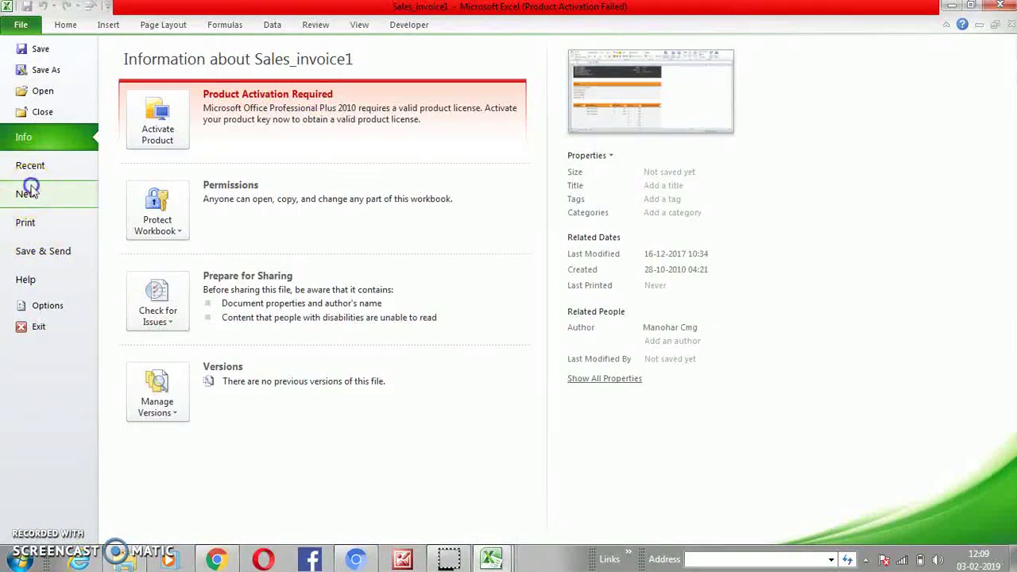
pyautogui.click(154, 437)
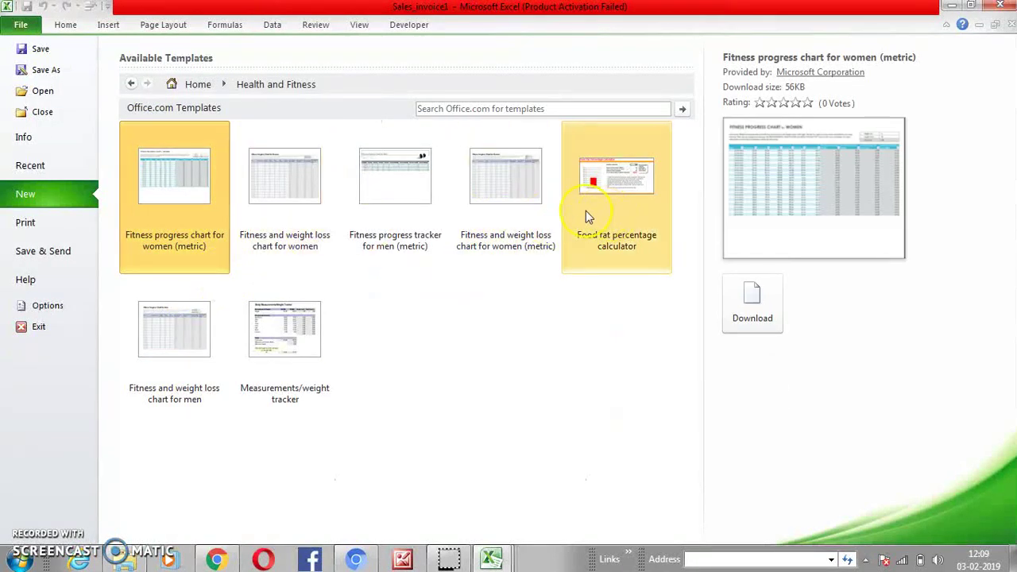
pyautogui.click(309, 208)
pyautogui.click(751, 303)
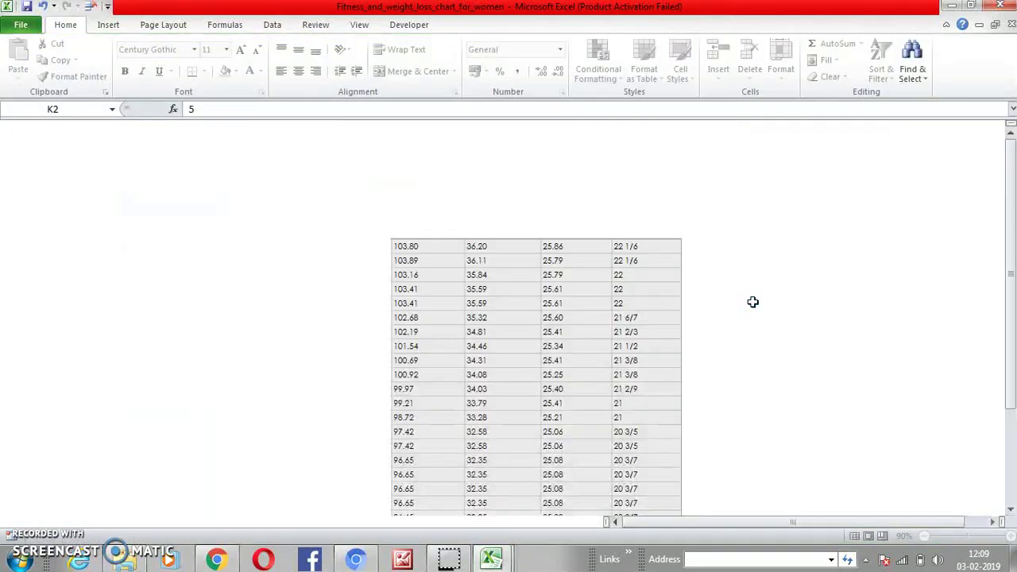
# - Examine the dated measurement rows and calculated body columns on the fitness workbook's Data sheet
pyautogui.scroll(-1, 752, 302)
pyautogui.moveTo(28, 191); pyautogui.dragTo(644, 460)
pyautogui.scroll(-3, 556, 318)
pyautogui.scroll(5, 572, 320)
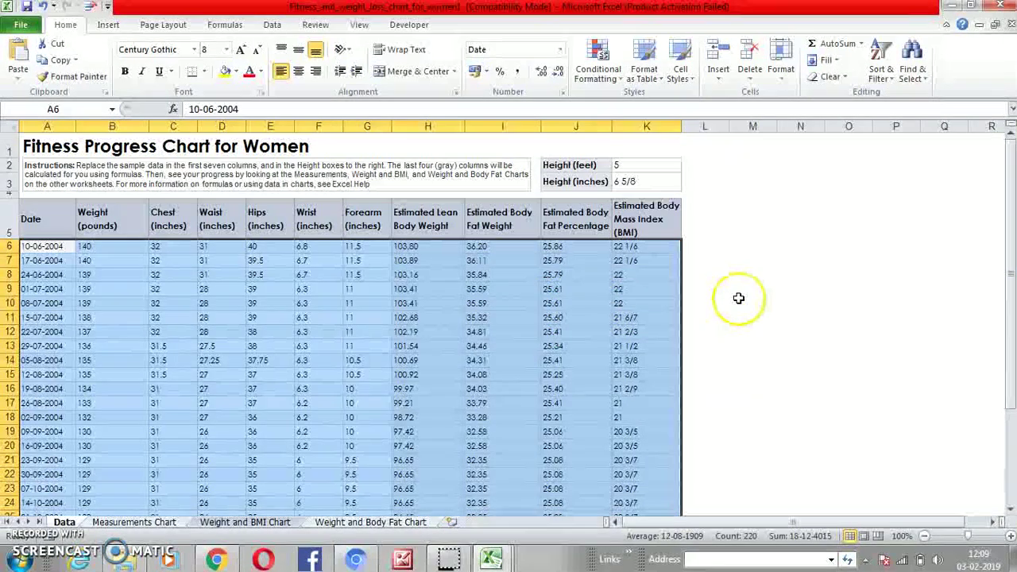
# - View the fitness workbook's Measurements, Weight and BMI, and Weight and Body Fat chart sheets
pyautogui.click(163, 520)
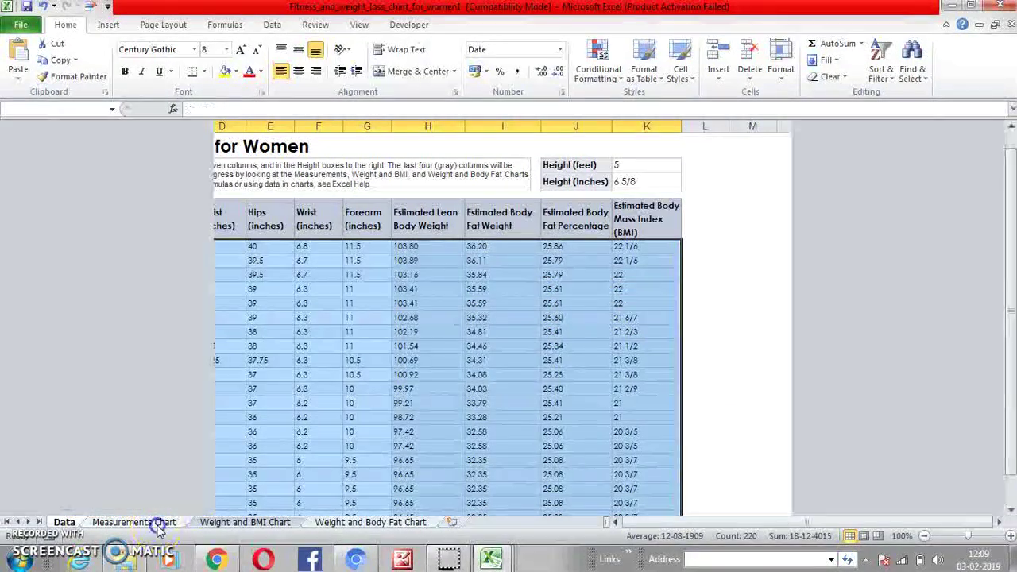
pyautogui.click(208, 522)
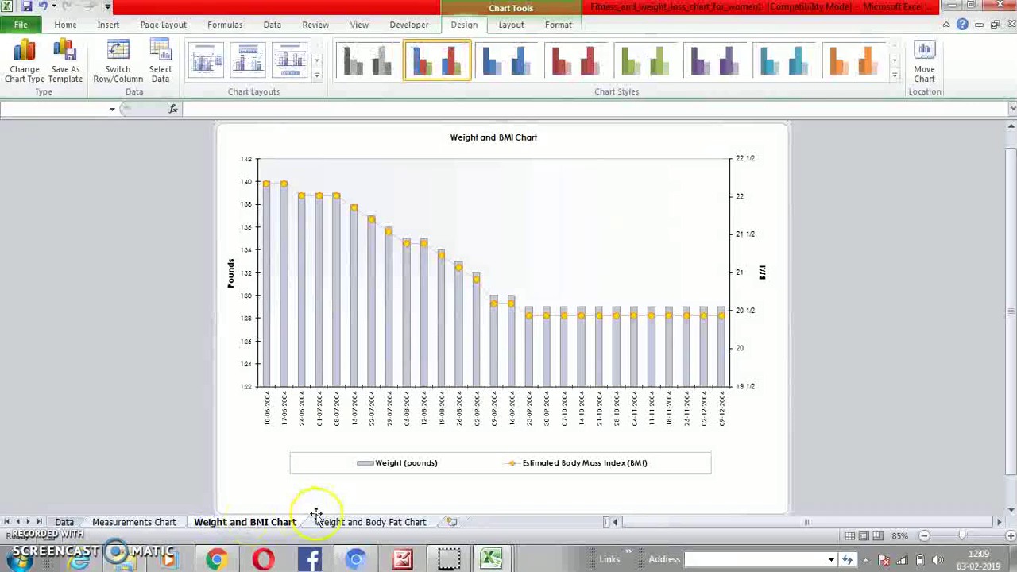
pyautogui.hotkey('ctrl', 'pagedown')
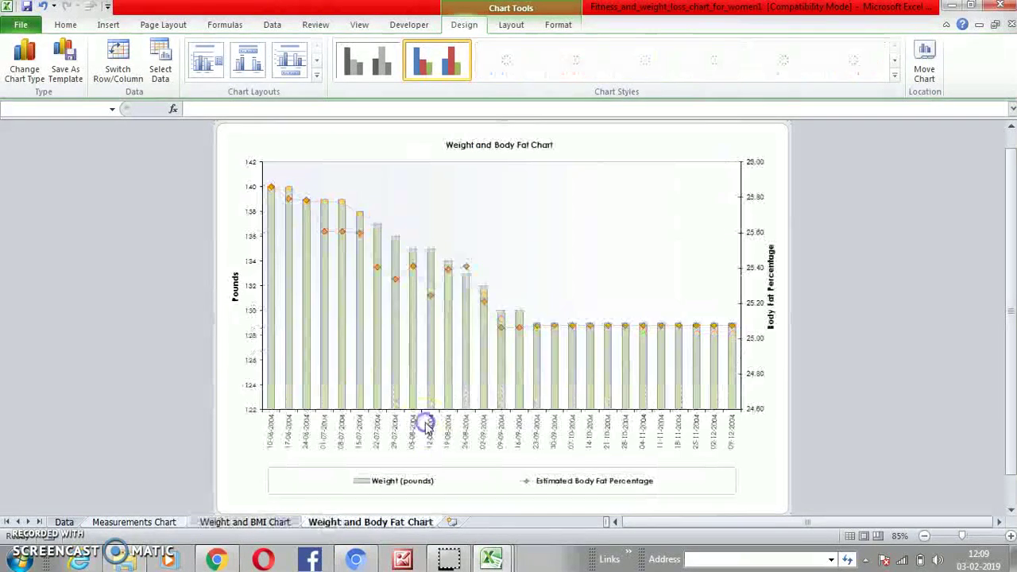
pyautogui.moveTo(490, 560)
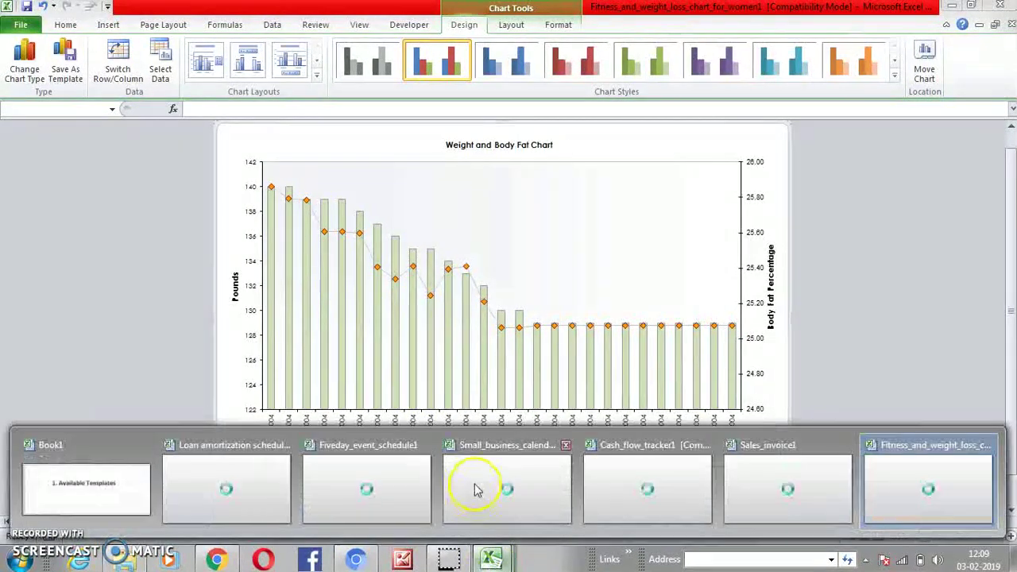
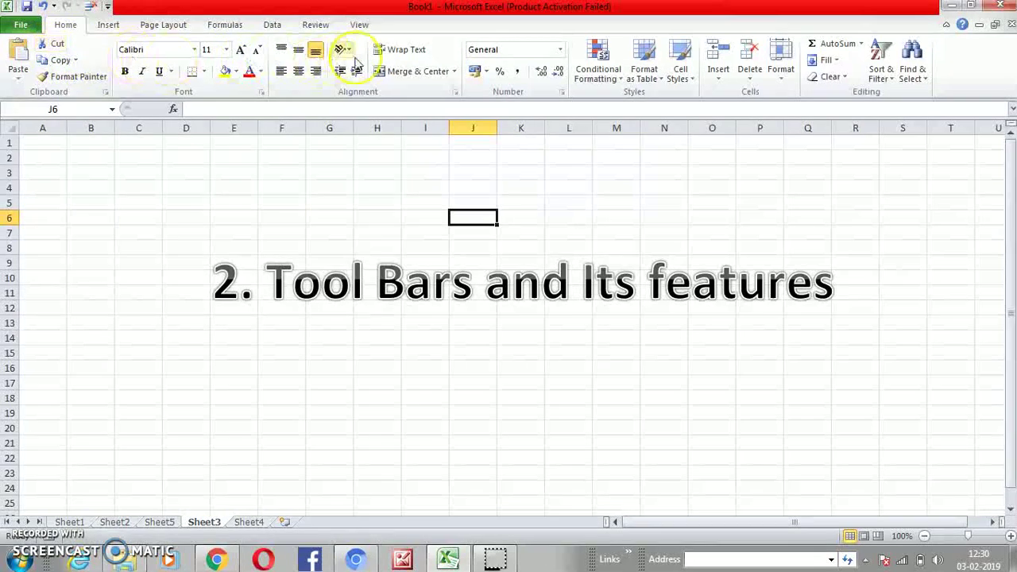
# - Look through the ribbon's Insert, Page Layout, Formulas, Data, Review and View command sets
pyautogui.click(110, 25)
pyautogui.click(162, 25)
pyautogui.click(224, 25)
pyautogui.click(272, 24)
pyautogui.click(316, 24)
pyautogui.click(359, 24)
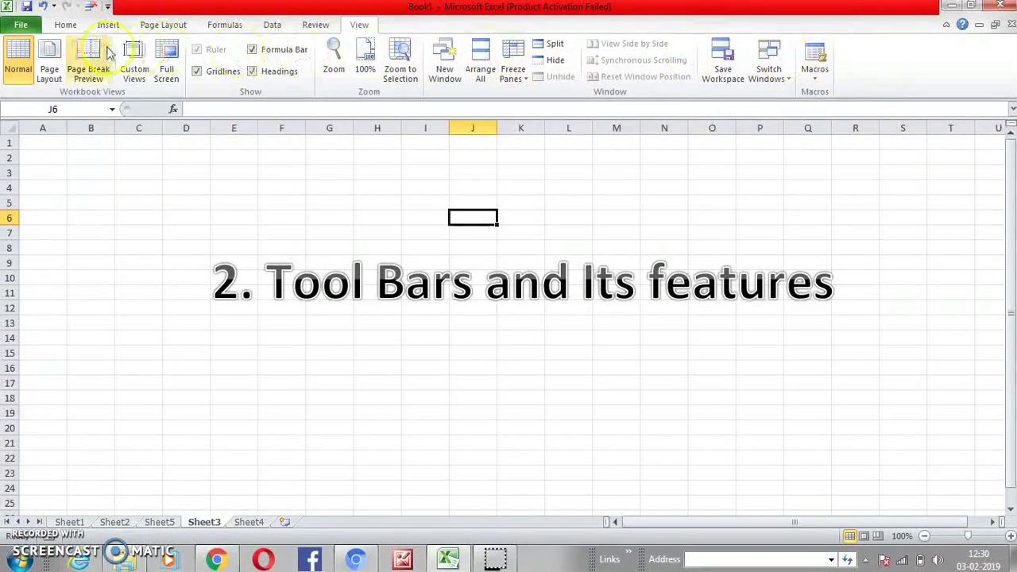
# - Enable the Developer tab in the ribbon customization and display its commands
pyautogui.rightClick(865, 56)
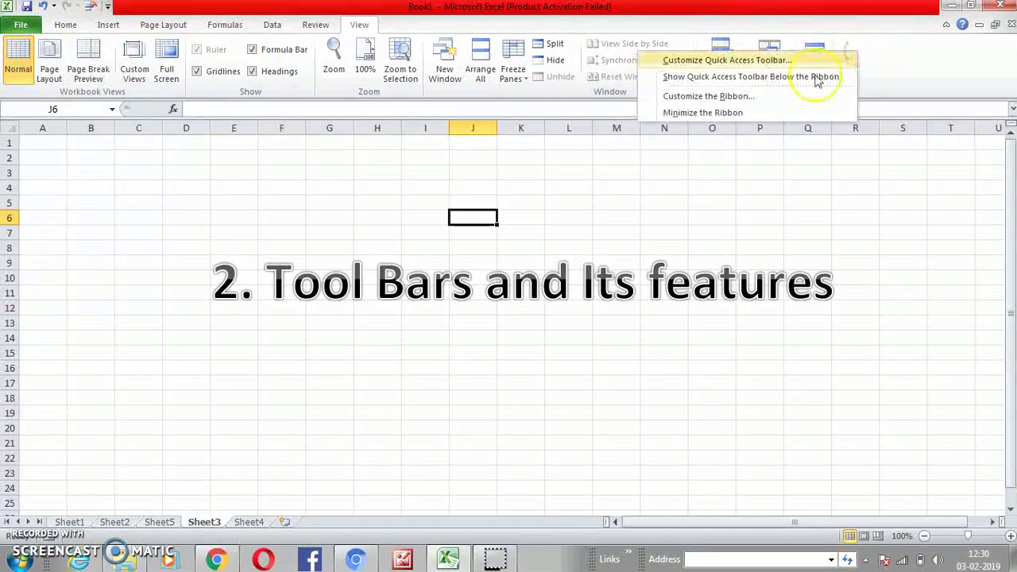
pyautogui.click(734, 97)
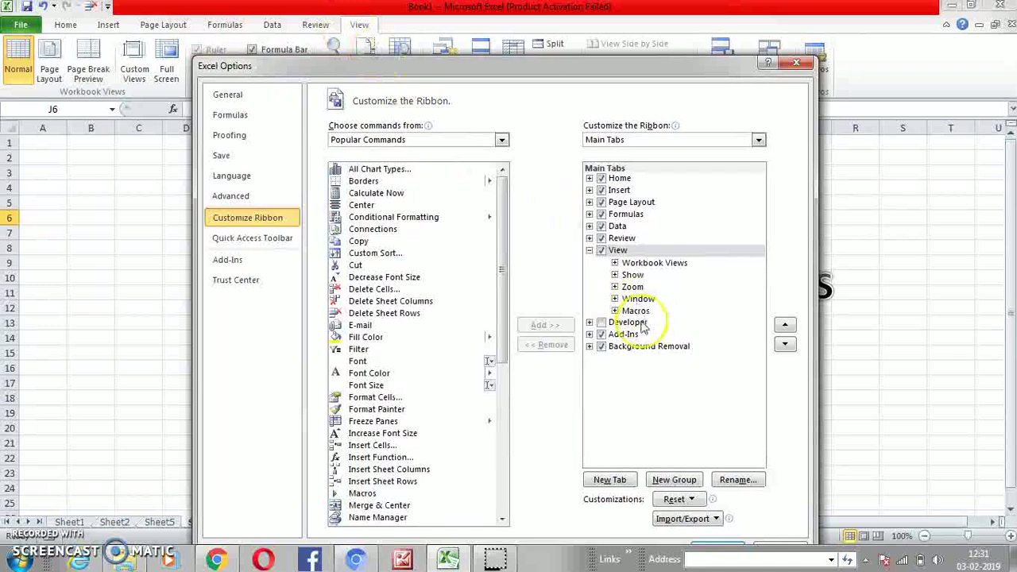
pyautogui.click(602, 322)
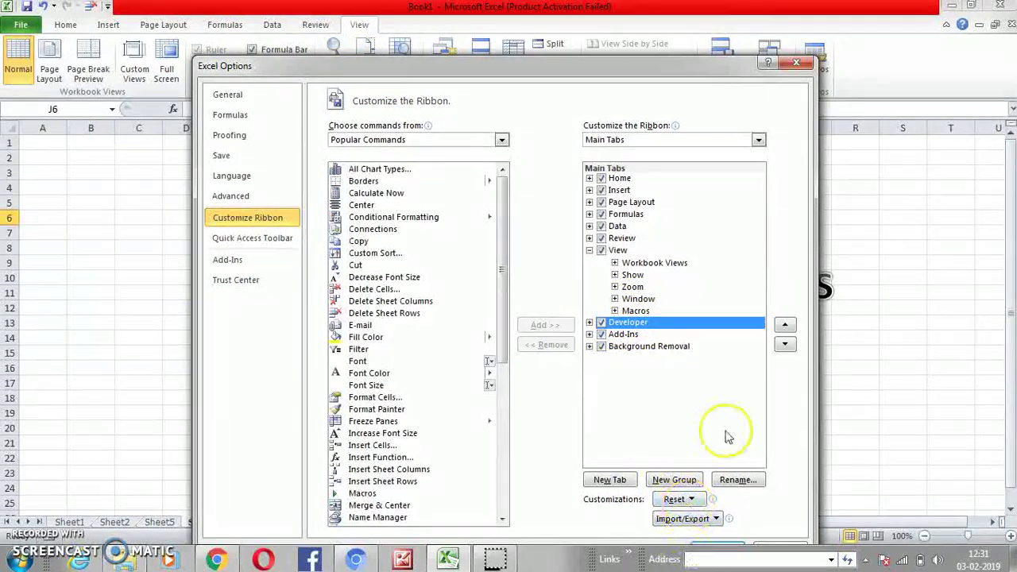
pyautogui.moveTo(650, 71); pyautogui.dragTo(646, 29)
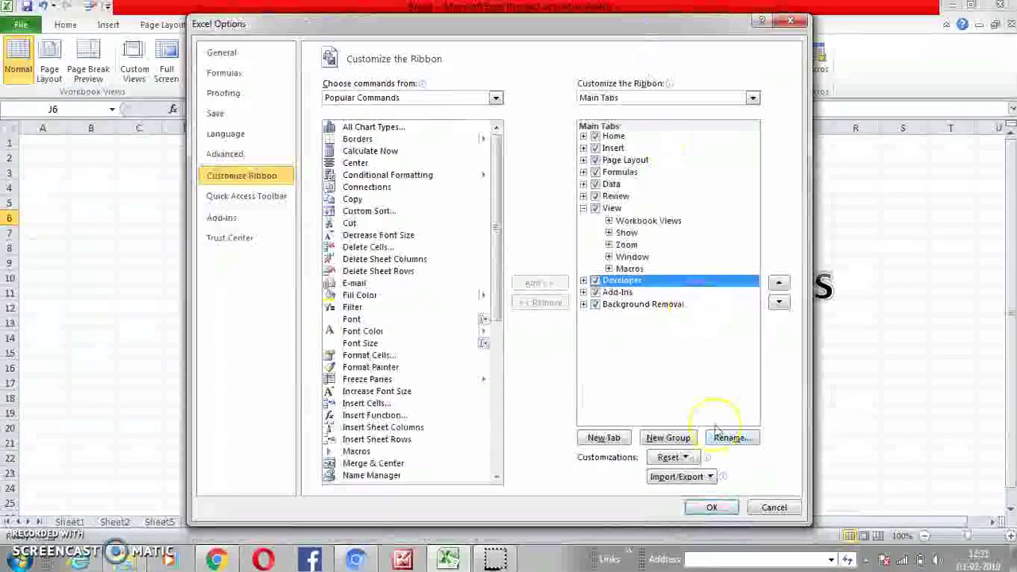
pyautogui.click(711, 505)
pyautogui.click(410, 26)
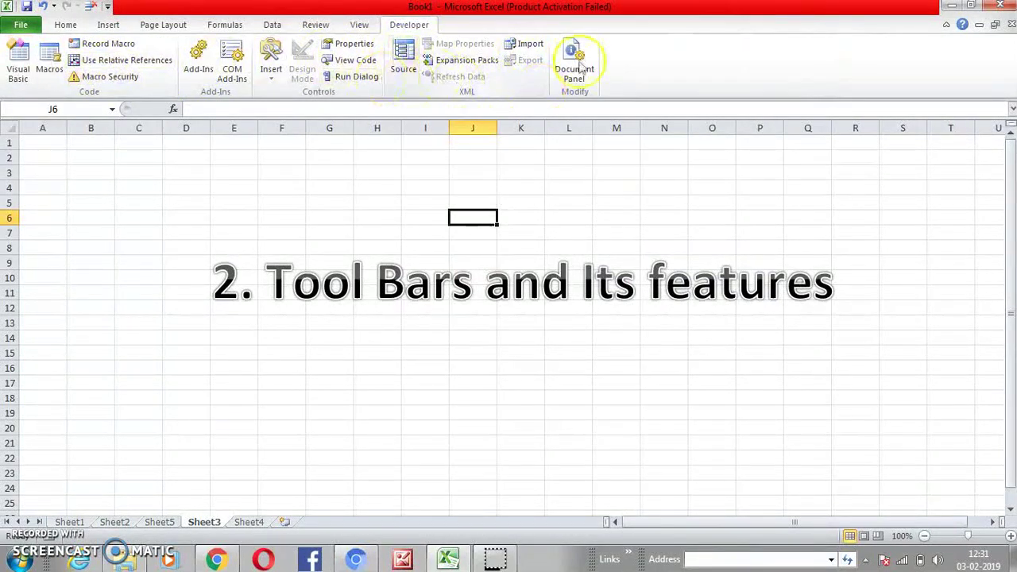
# - Hide the Page Layout, Formulas, Data and Review tabs from the ribbon
pyautogui.rightClick(617, 47)
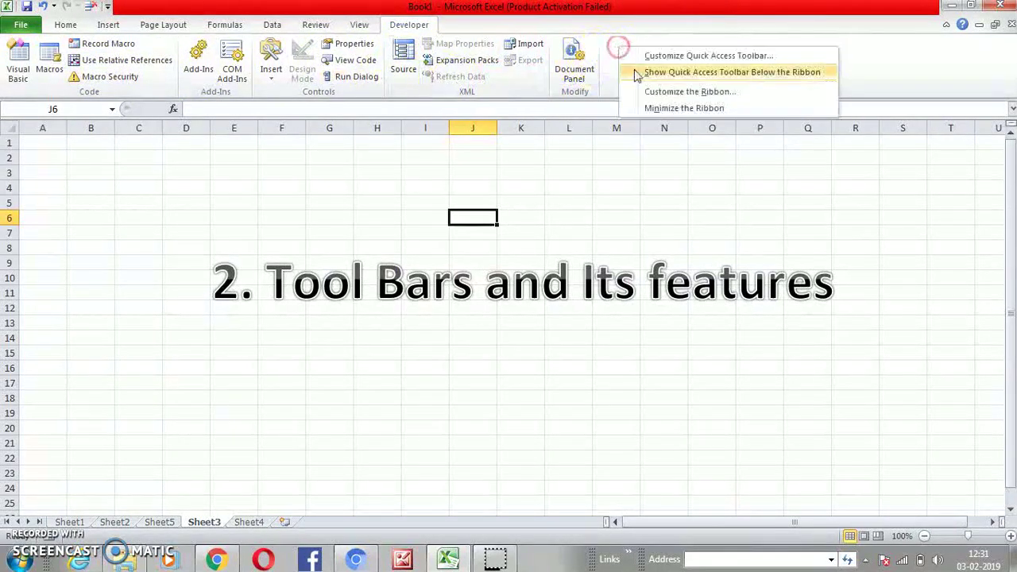
pyautogui.click(675, 92)
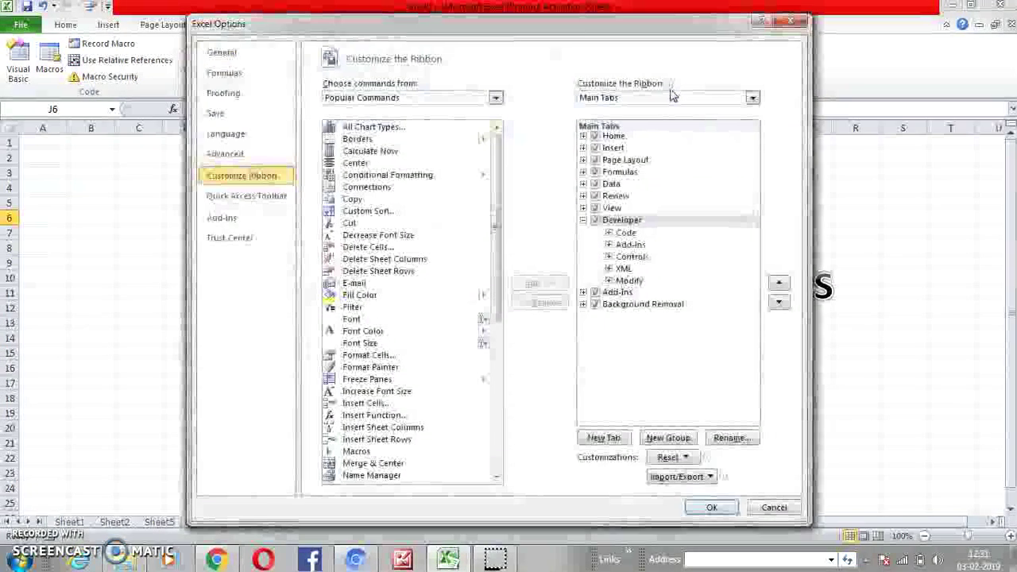
pyautogui.click(595, 196)
pyautogui.click(595, 184)
pyautogui.click(595, 172)
pyautogui.click(611, 159)
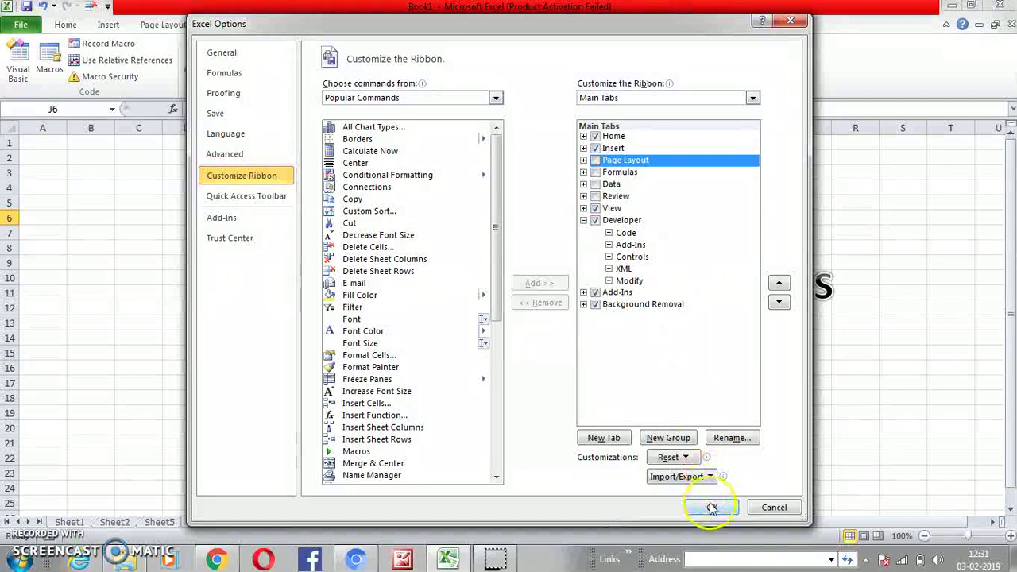
pyautogui.click(711, 507)
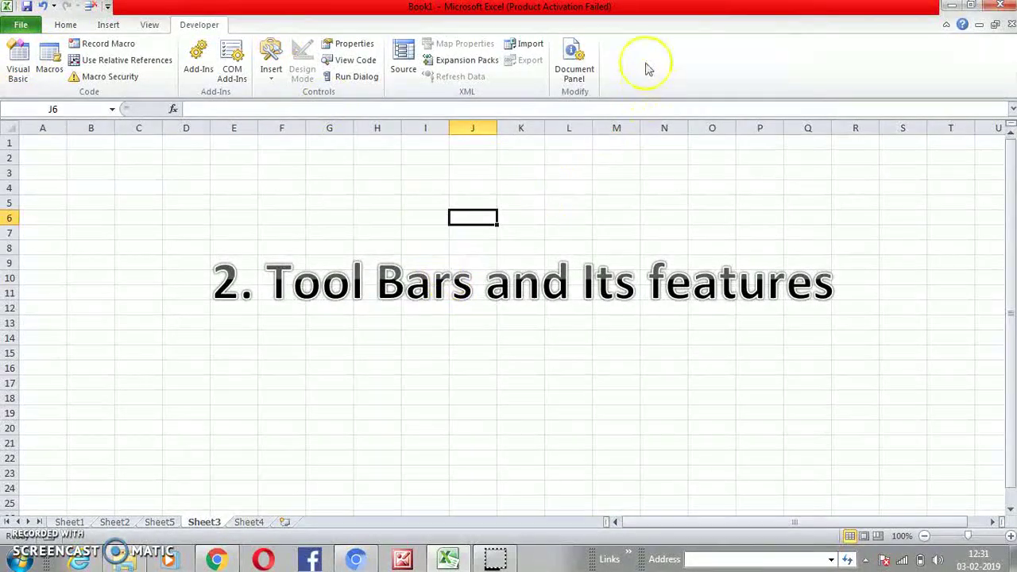
# - Re-enable the Page Layout, Formulas, Data and Review tabs in the ribbon customization
pyautogui.rightClick(642, 51)
pyautogui.click(679, 94)
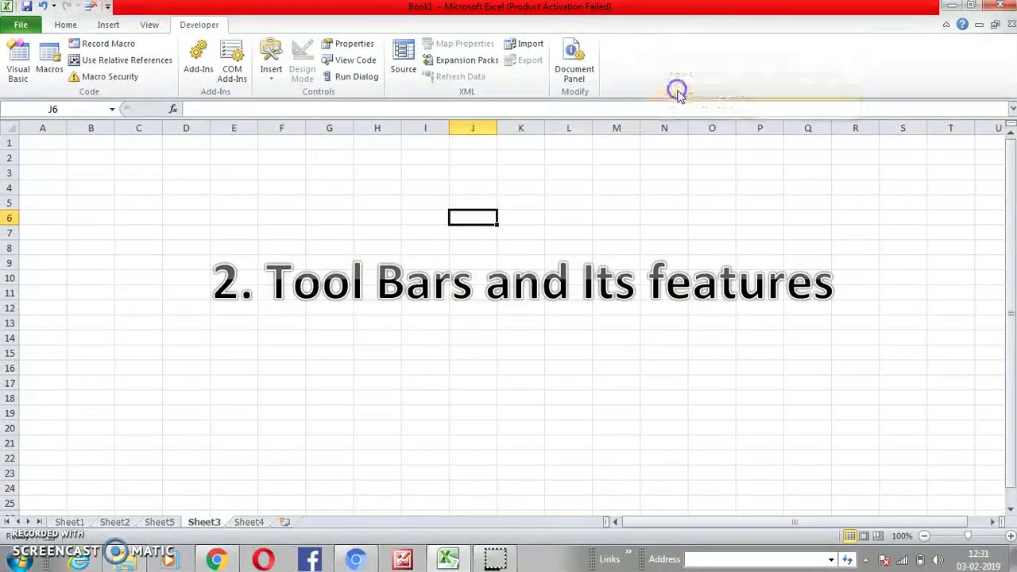
pyautogui.click(595, 195)
pyautogui.click(595, 184)
pyautogui.click(595, 172)
pyautogui.click(595, 160)
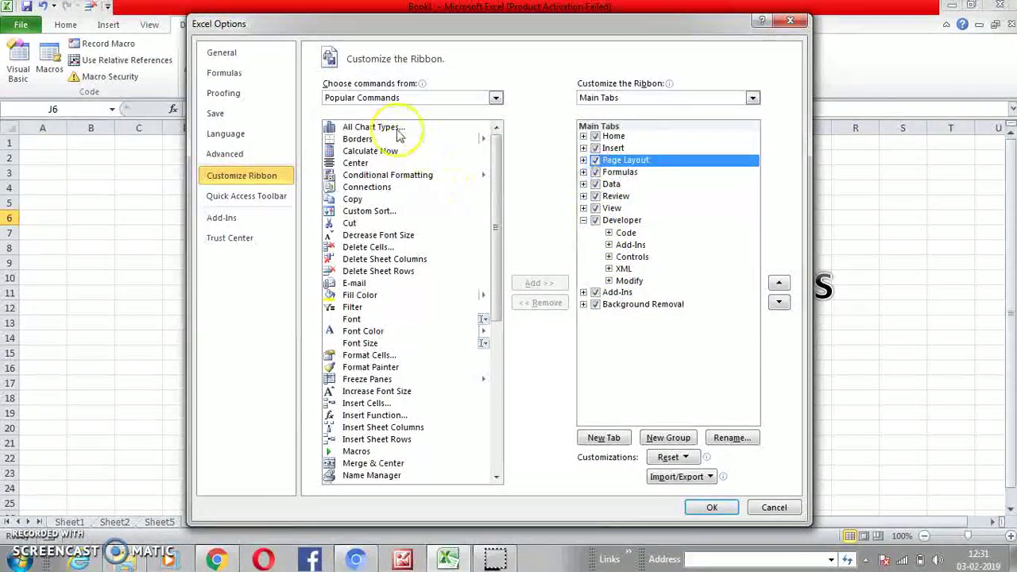
pyautogui.moveTo(497, 184)
pyautogui.mouseDown()
pyautogui.moveTo(484, 331)
pyautogui.moveTo(491, 202)
pyautogui.mouseUp()
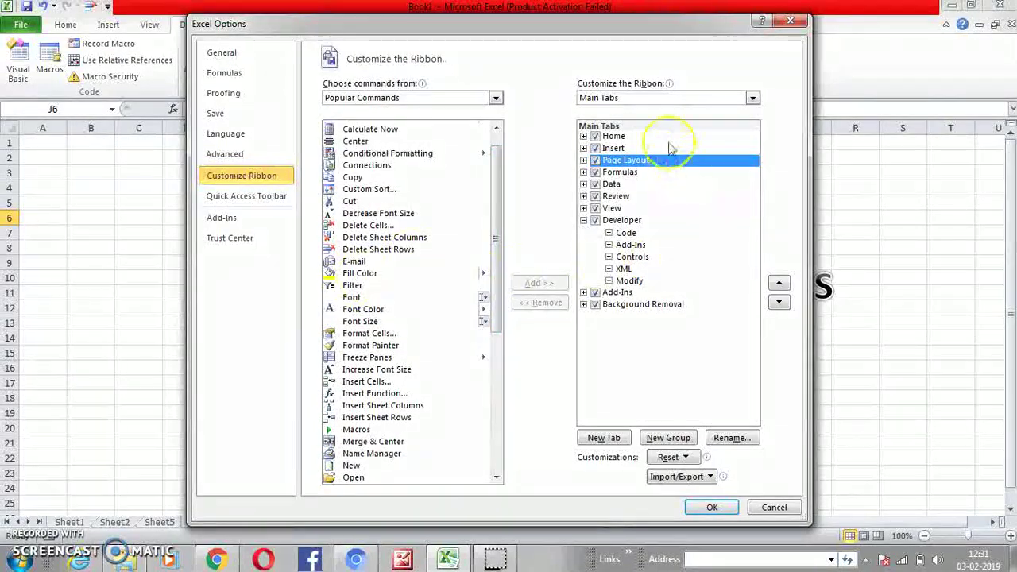
pyautogui.click(712, 517)
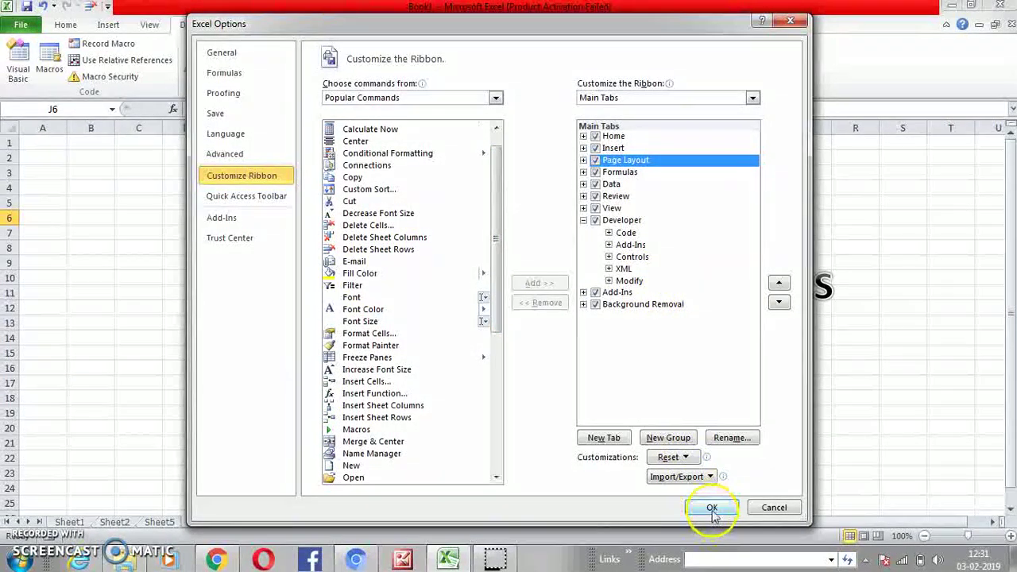
# - Add a custom ribbon tab after Page Layout, name it Customize, apply the changes and display the tab
pyautogui.click(604, 437)
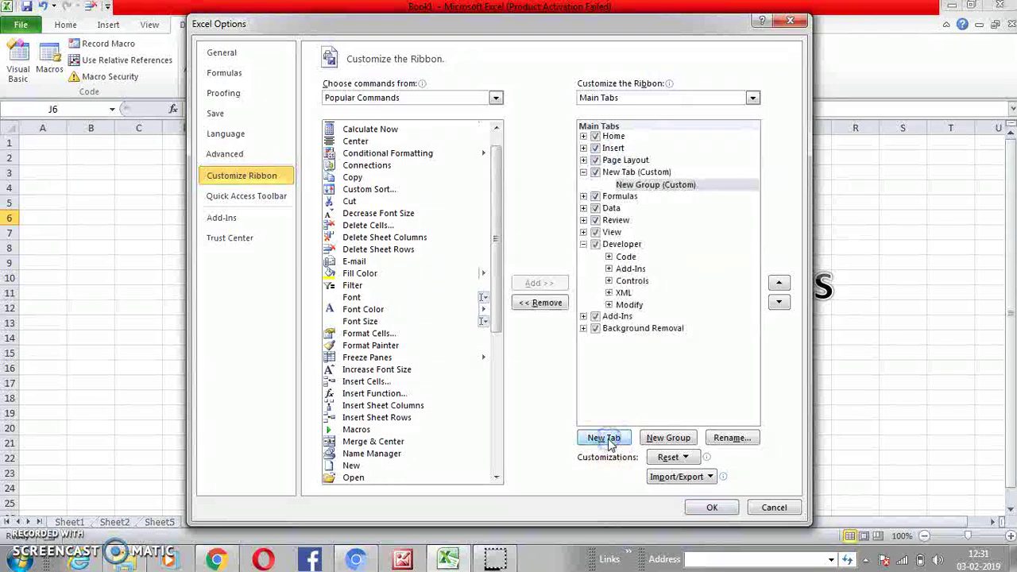
pyautogui.click(636, 173)
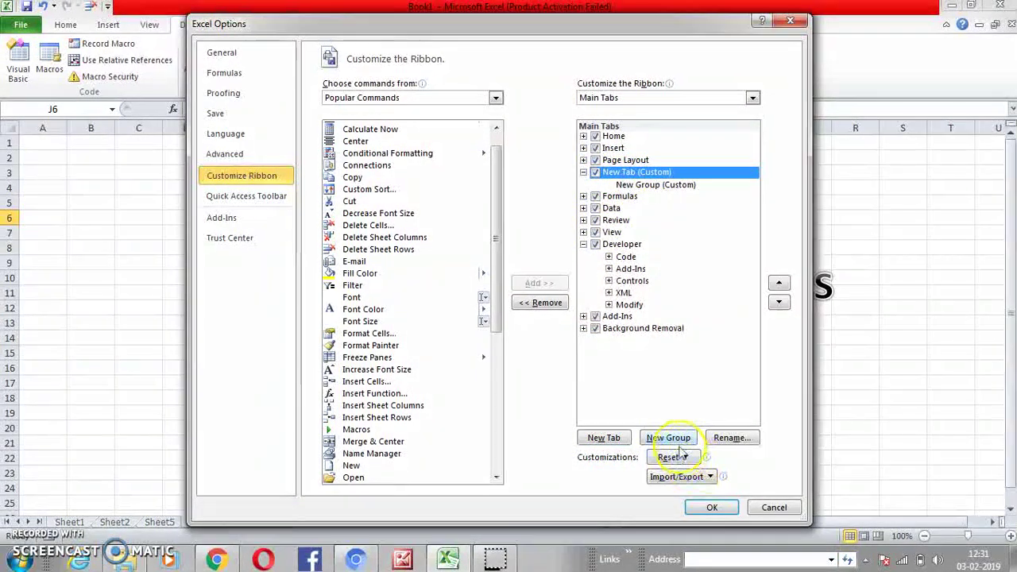
pyautogui.click(731, 438)
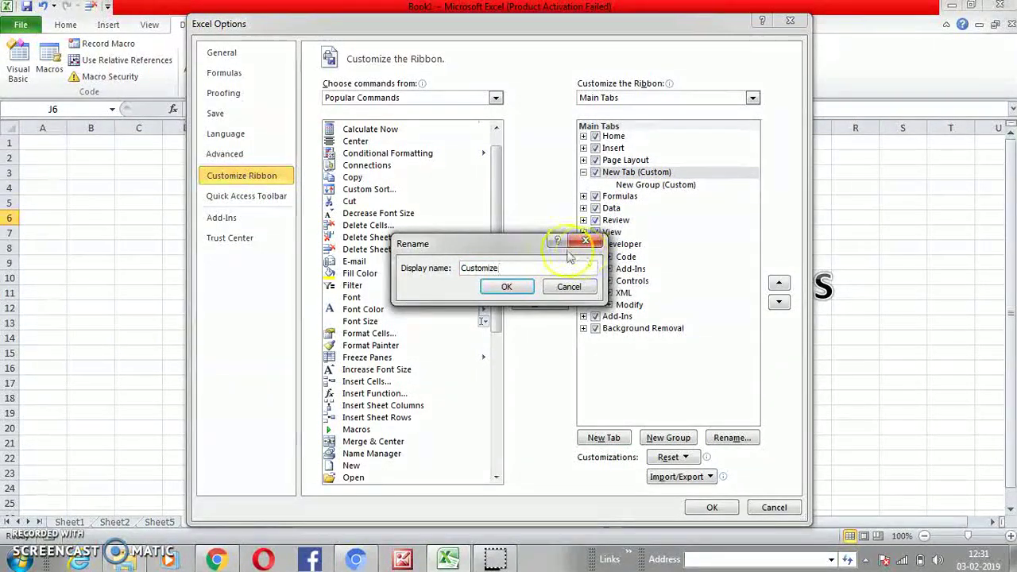
pyautogui.click(512, 289)
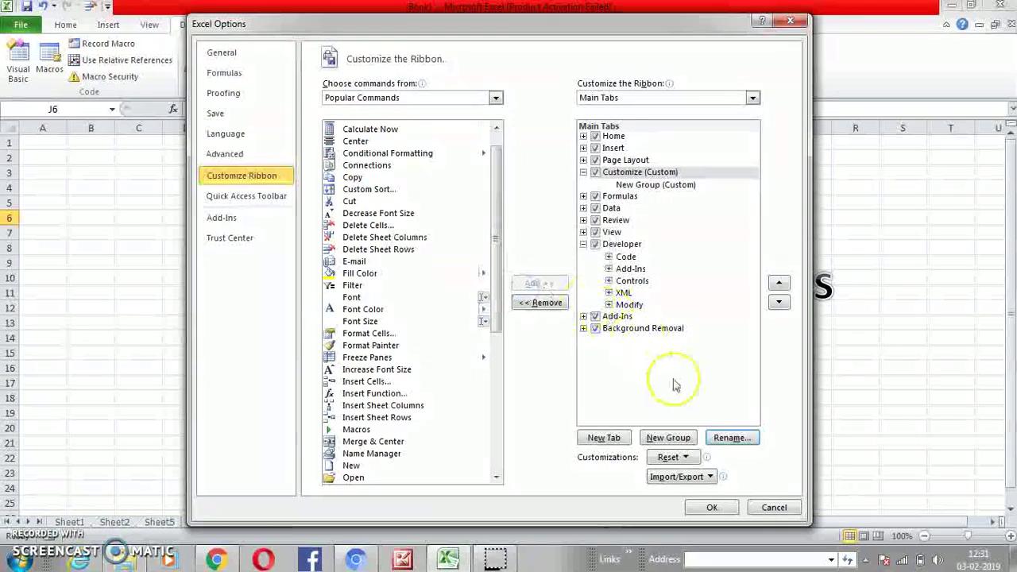
pyautogui.click(714, 508)
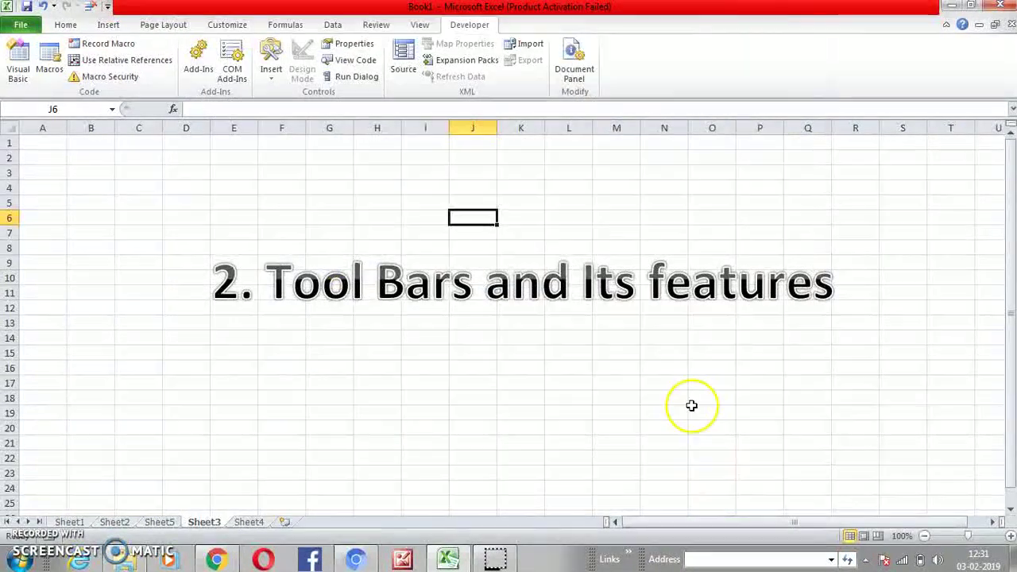
pyautogui.click(220, 27)
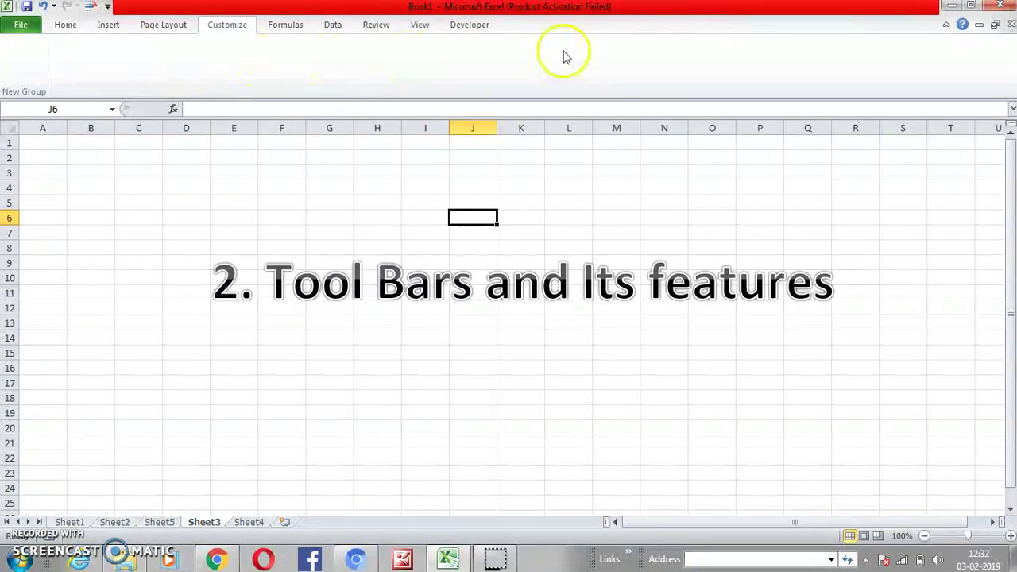
# - Return to the Home commands and show the Quick Access Toolbar below the ribbon
pyautogui.click(66, 30)
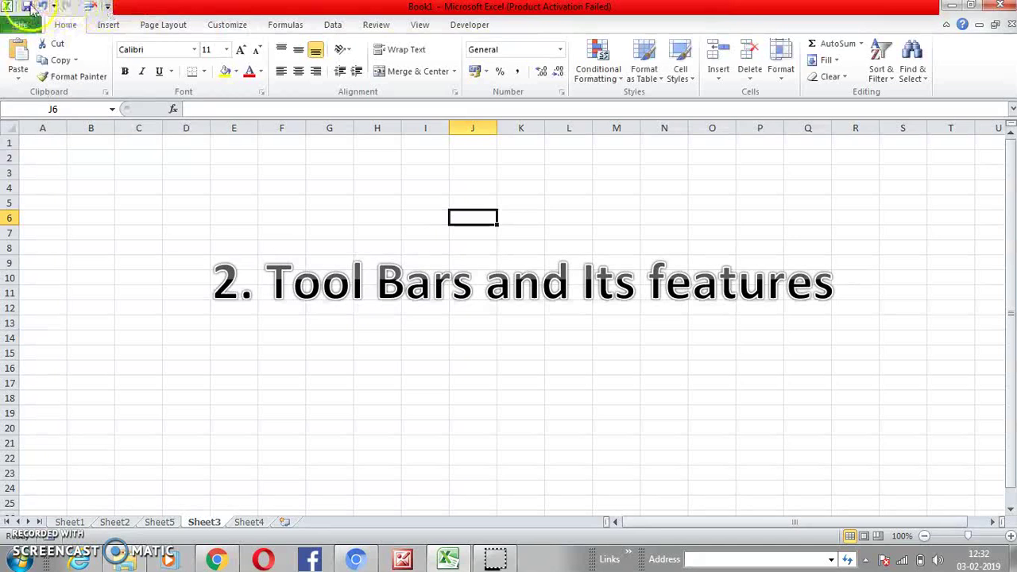
pyautogui.rightClick(949, 54)
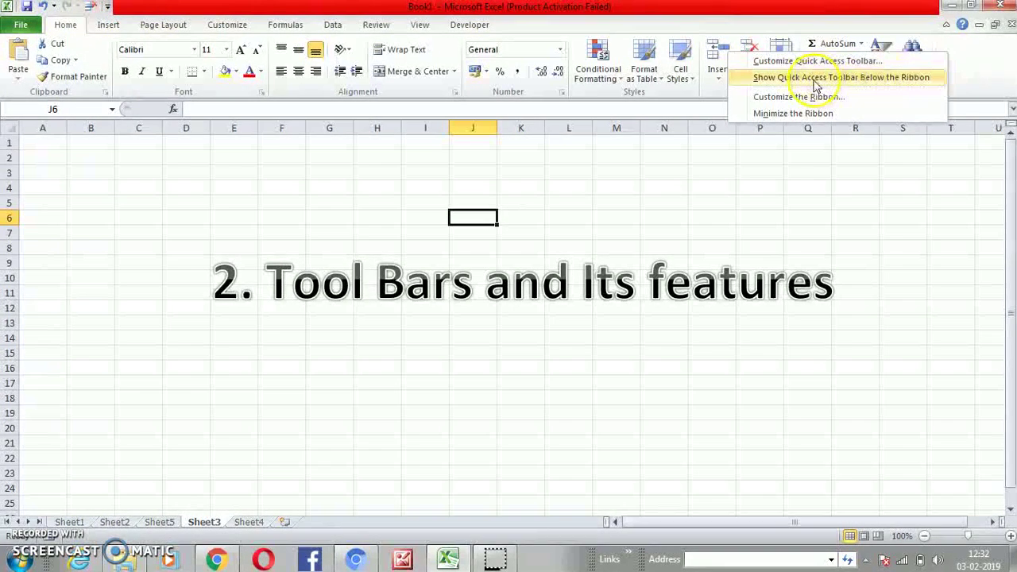
pyautogui.click(891, 86)
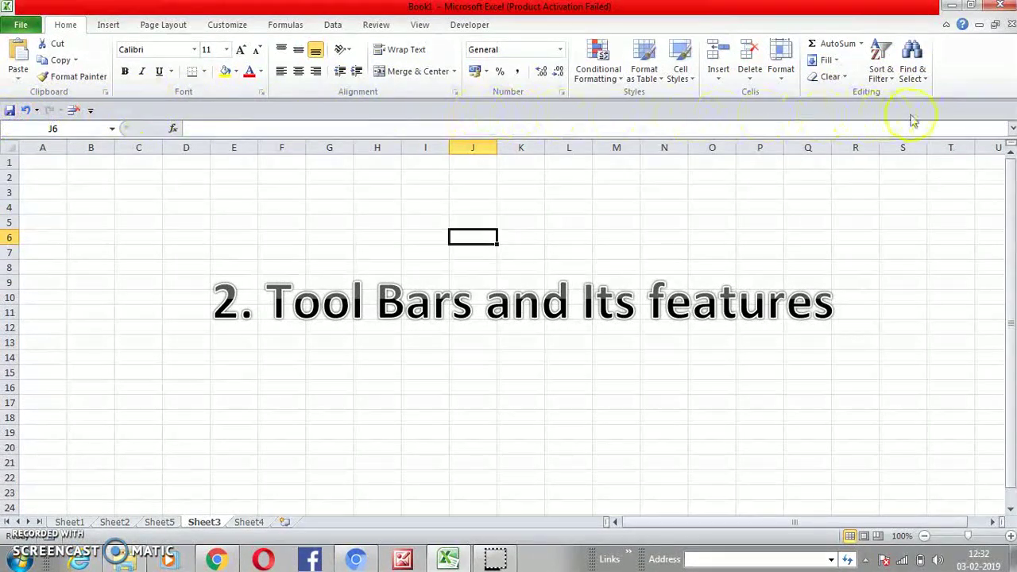
# - Add Conditional Formatting, Font Size, Save As and Quick Print to the Quick Access Toolbar
pyautogui.rightClick(949, 63)
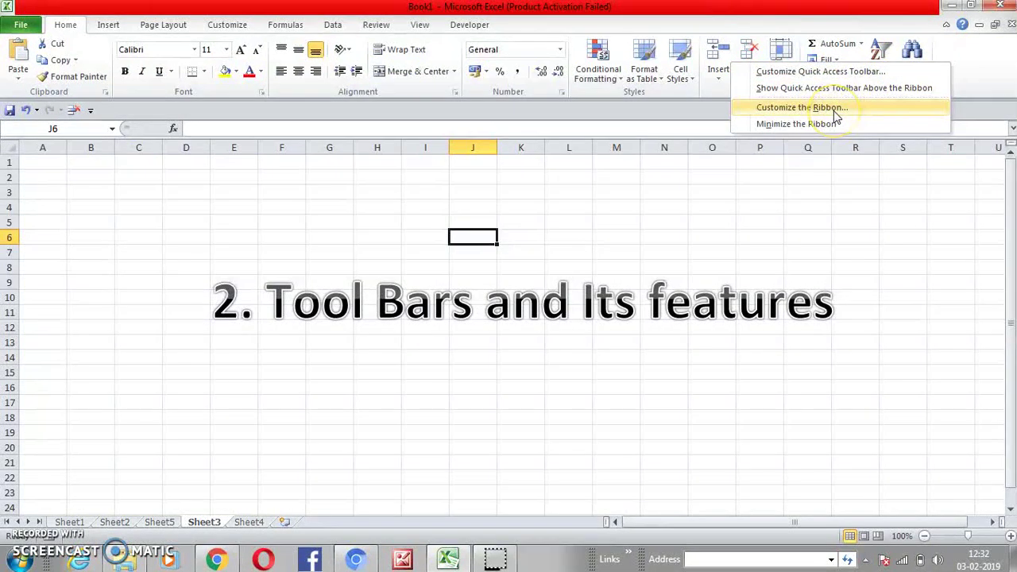
pyautogui.click(820, 71)
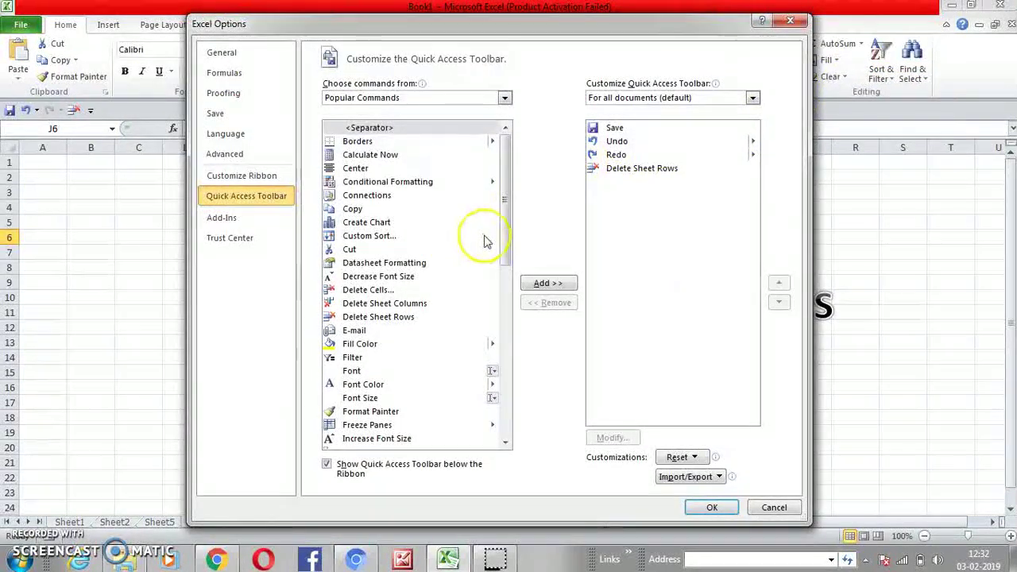
pyautogui.click(422, 178)
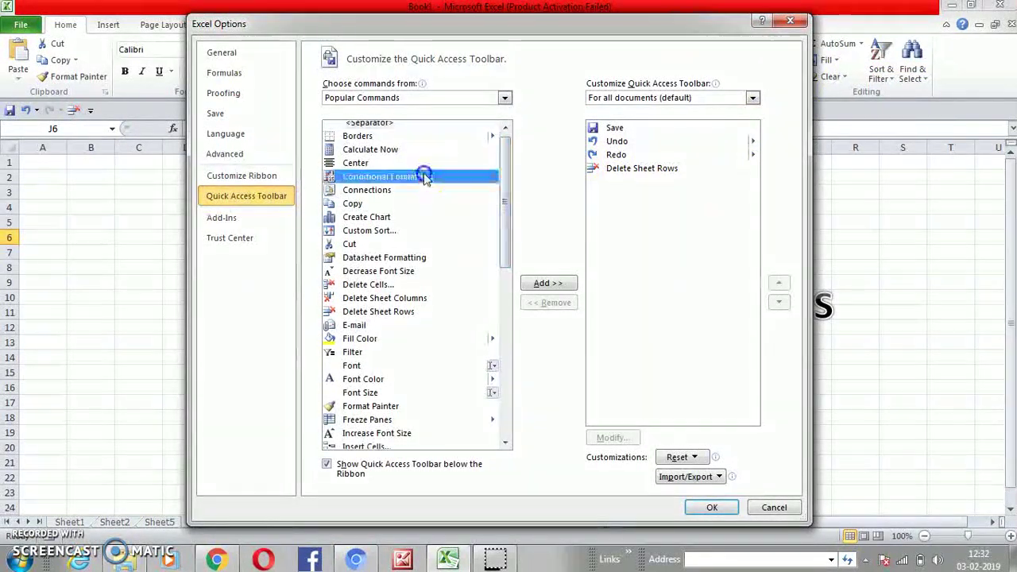
pyautogui.click(550, 283)
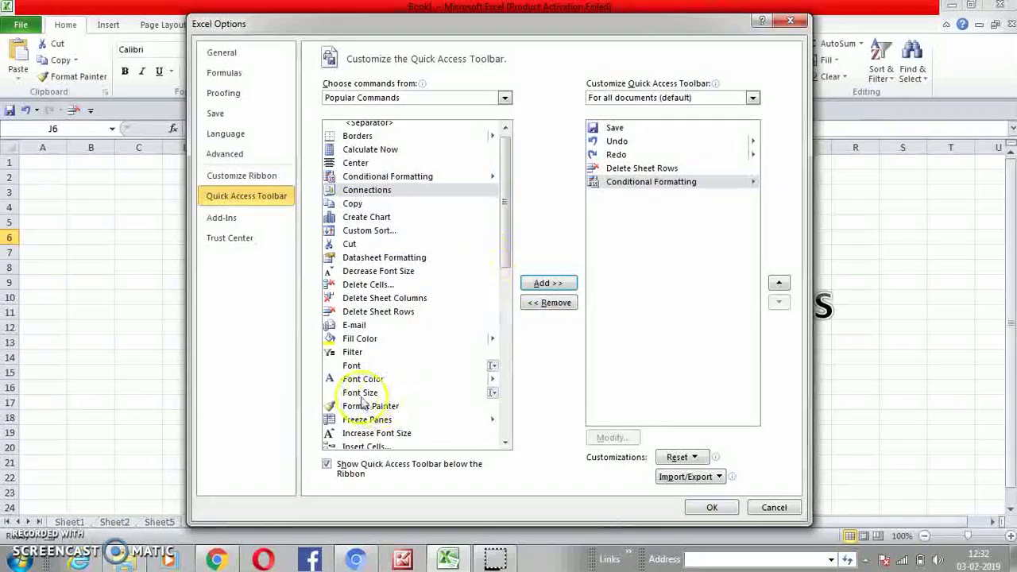
pyautogui.click(481, 393)
pyautogui.click(544, 284)
pyautogui.moveTo(502, 208); pyautogui.dragTo(505, 393)
pyautogui.click(353, 320)
pyautogui.click(549, 284)
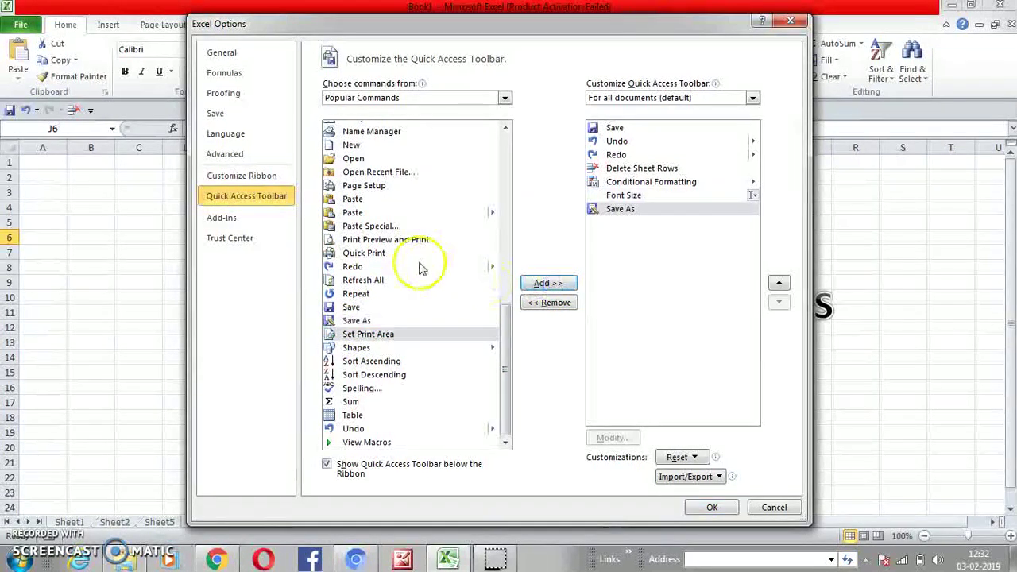
pyautogui.click(390, 253)
pyautogui.click(544, 284)
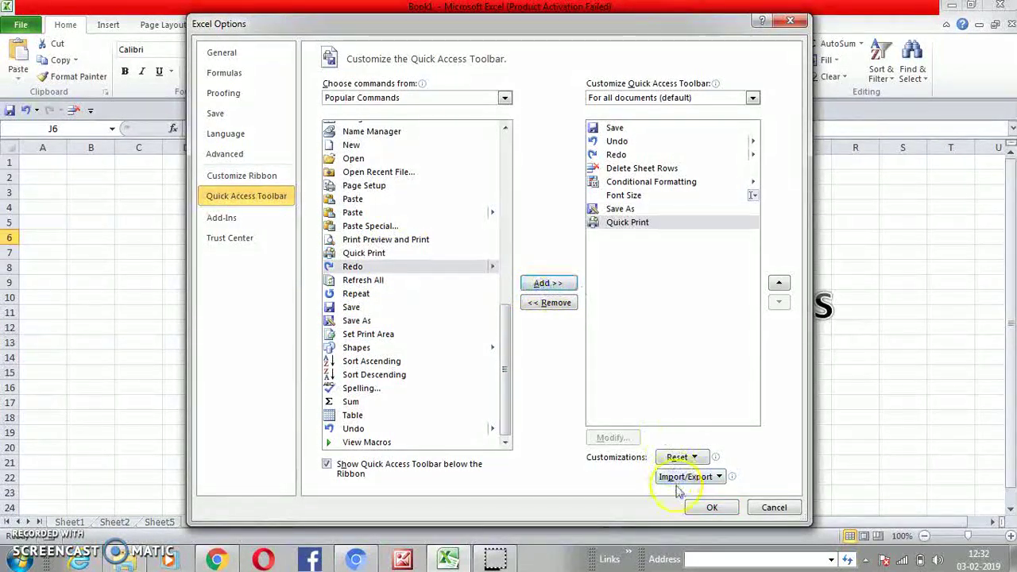
pyautogui.click(710, 506)
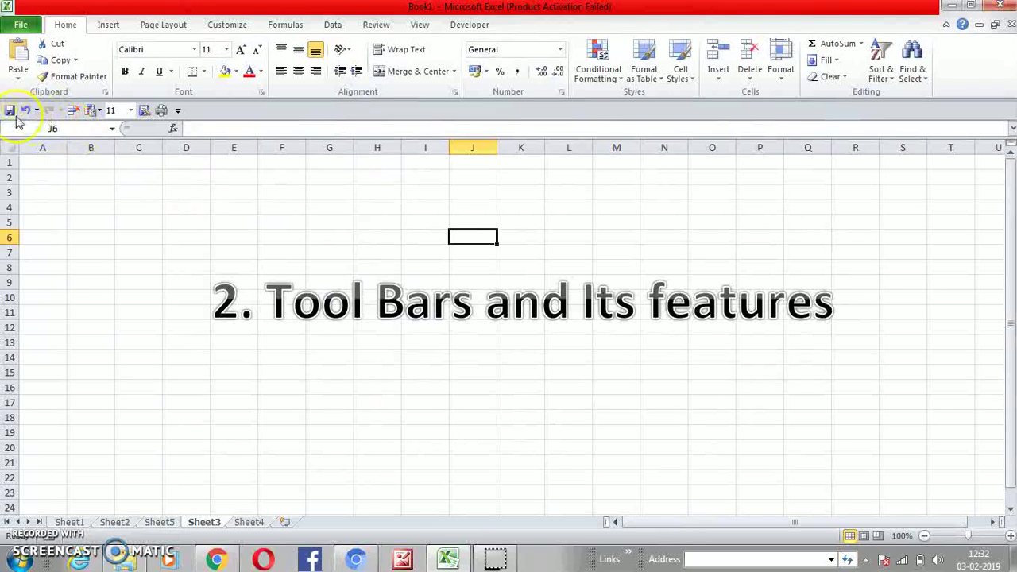
# - View the custom Customize tab and the Page Layout commands on the ribbon
pyautogui.click(232, 27)
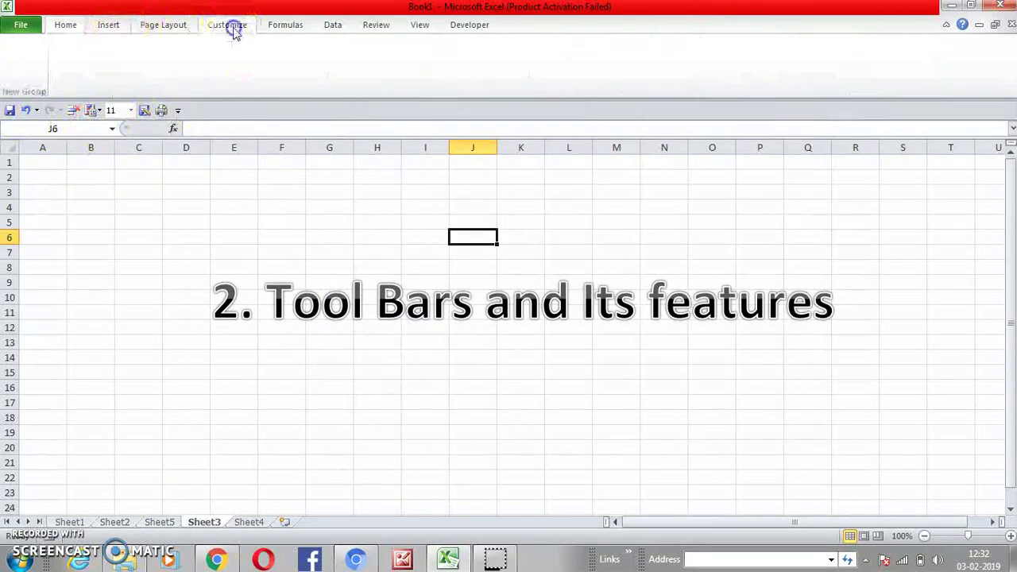
pyautogui.click(169, 26)
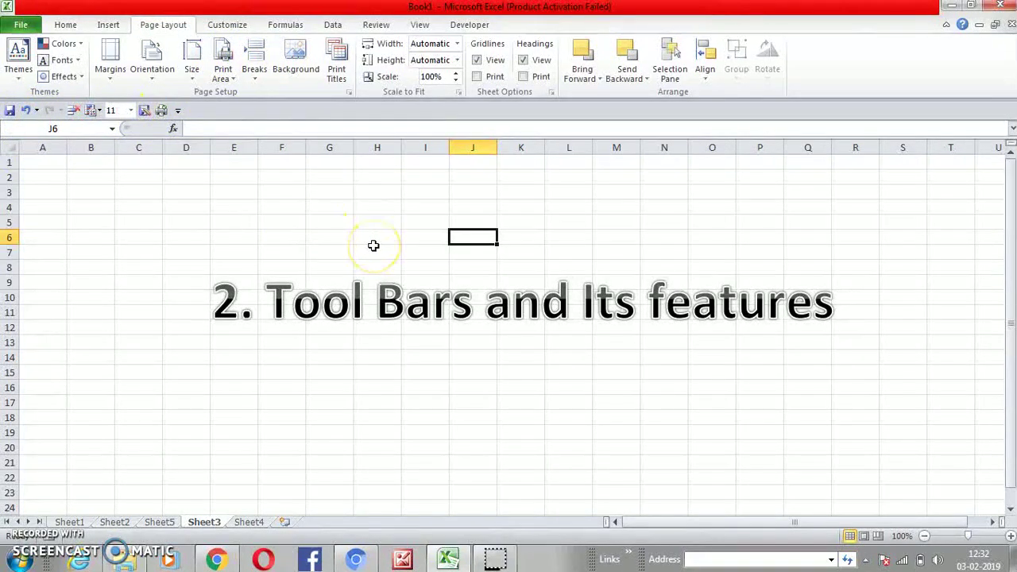
pyautogui.click(347, 237)
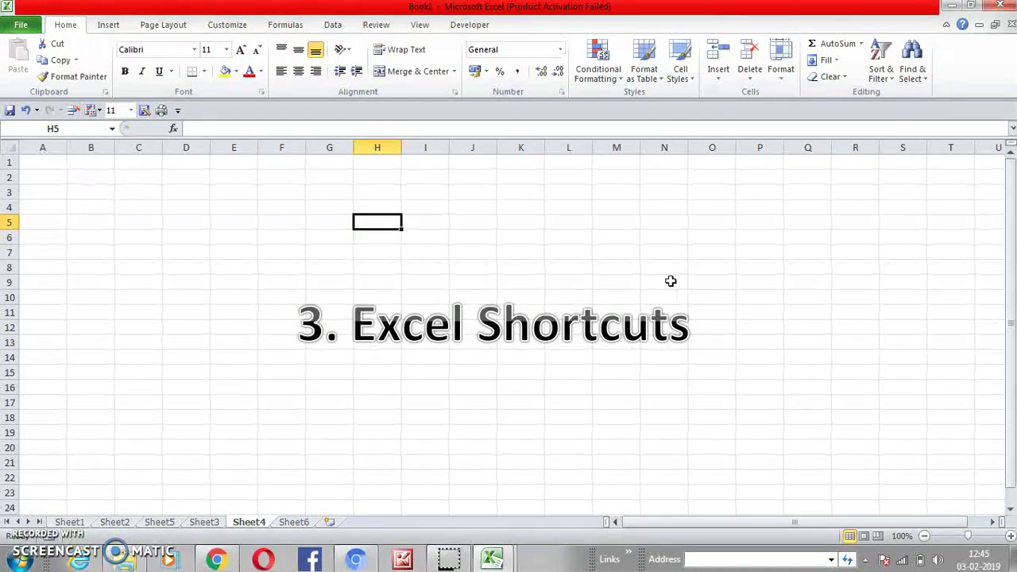
# - Look through the ribbon's command sets from Insert to Developer, including Customize, and return to Home
pyautogui.click(109, 26)
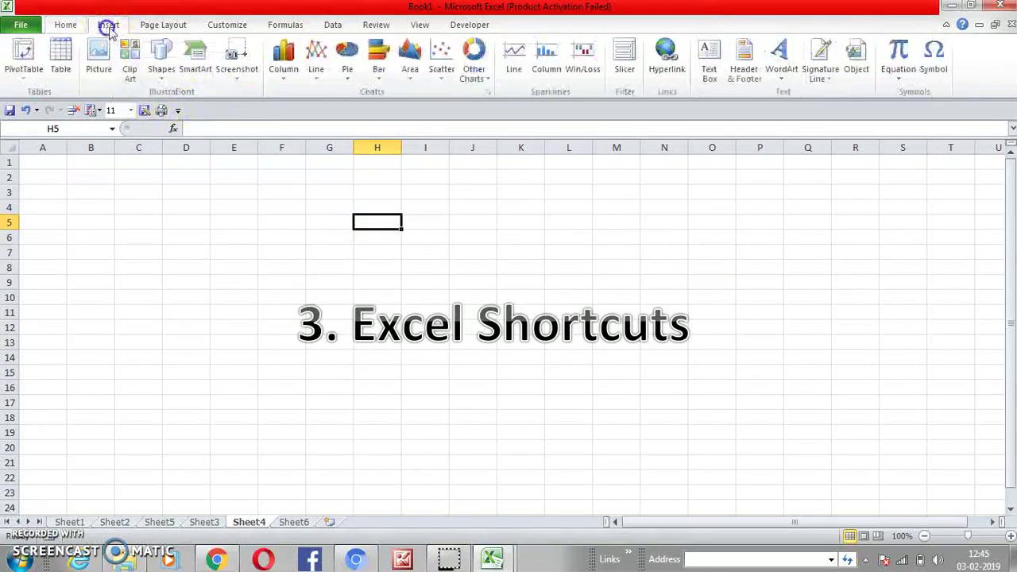
pyautogui.click(165, 25)
pyautogui.click(230, 26)
pyautogui.click(290, 25)
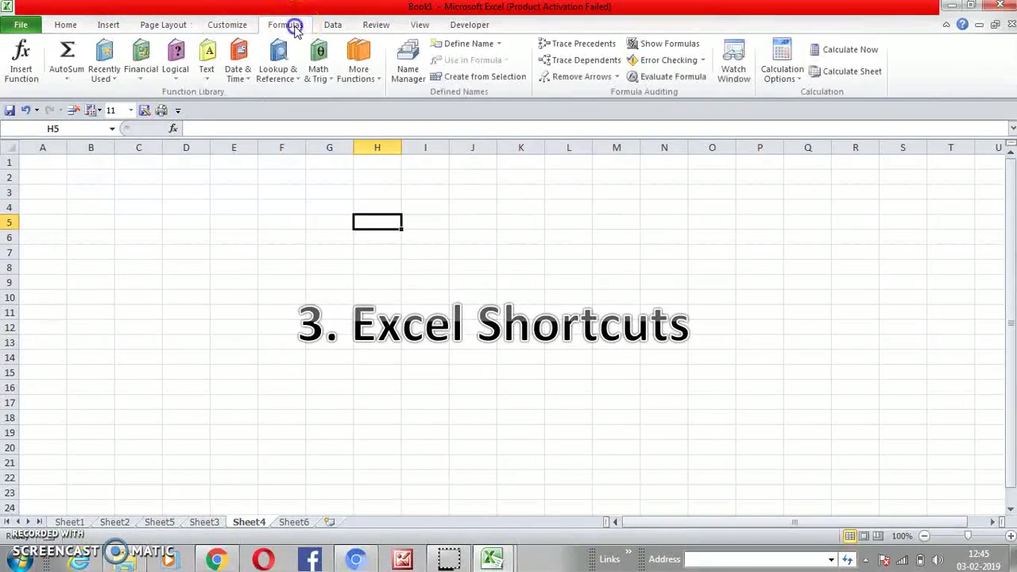
pyautogui.click(327, 26)
pyautogui.click(373, 25)
pyautogui.click(418, 26)
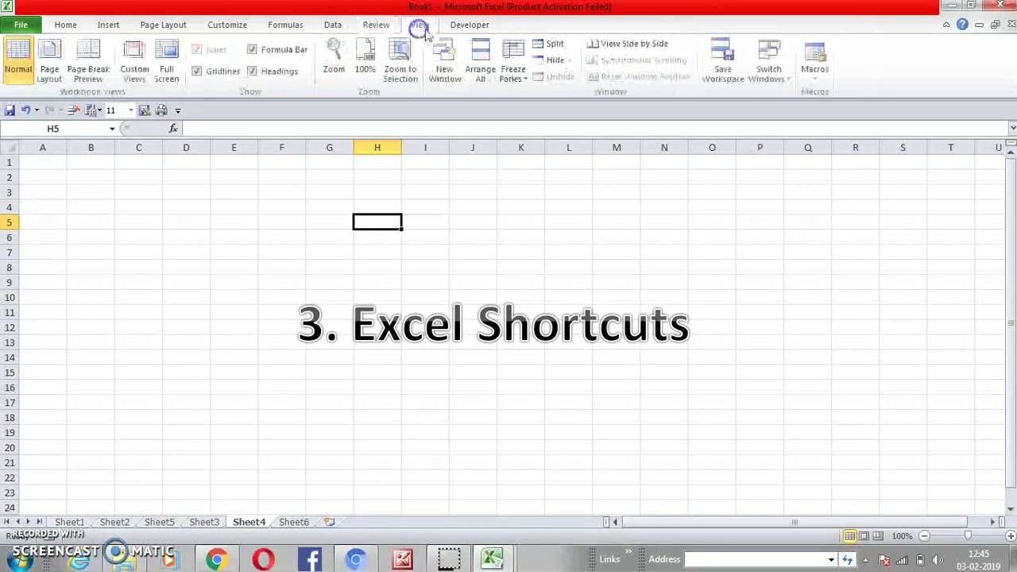
pyautogui.click(467, 27)
pyautogui.click(66, 25)
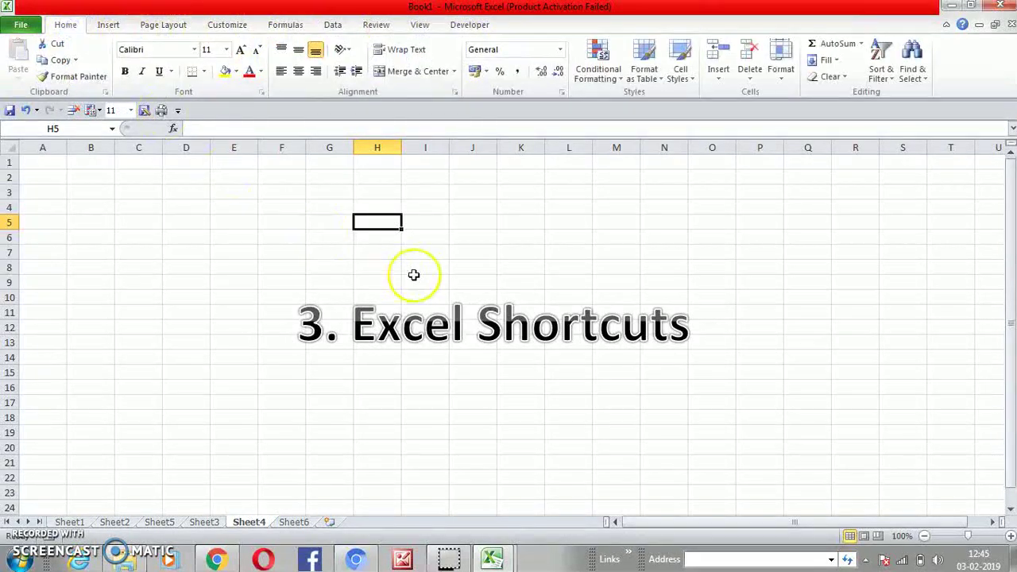
pyautogui.click(447, 246)
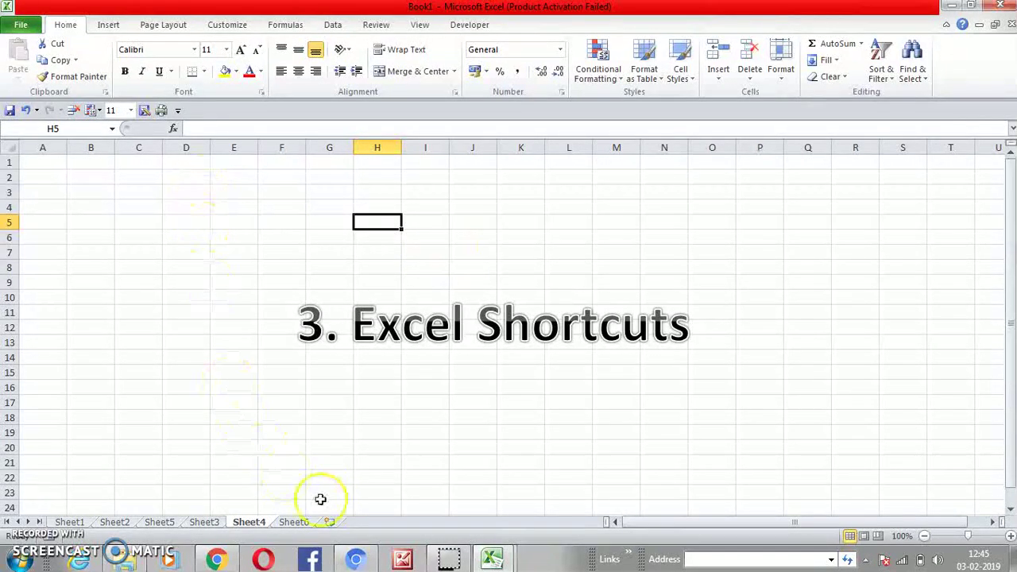
# - Copy the table in A1:H10 on Sheet6 and paste it starting at cell A13
pyautogui.click(305, 520)
pyautogui.moveTo(43, 162); pyautogui.dragTo(374, 298)
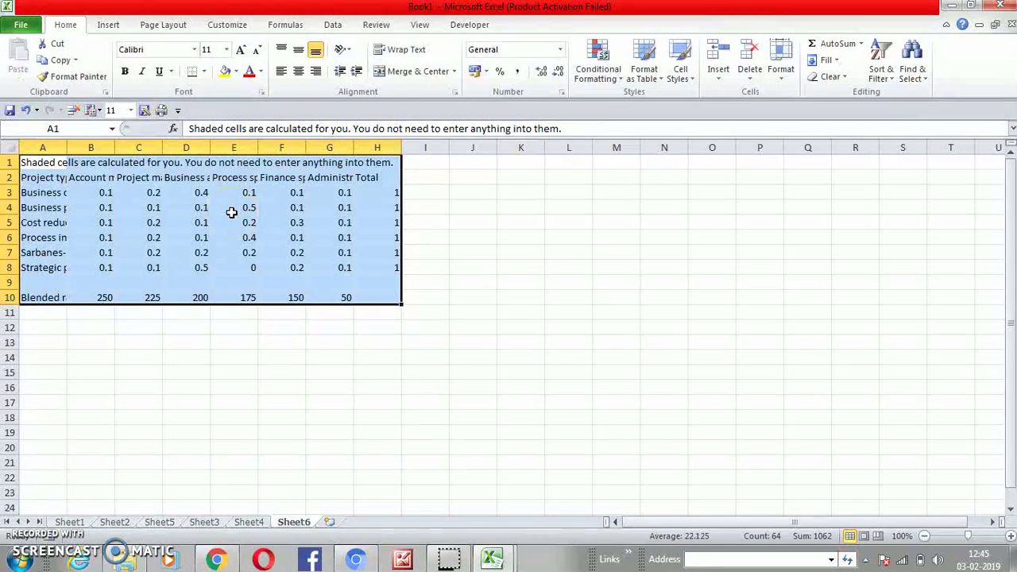
pyautogui.click(57, 343)
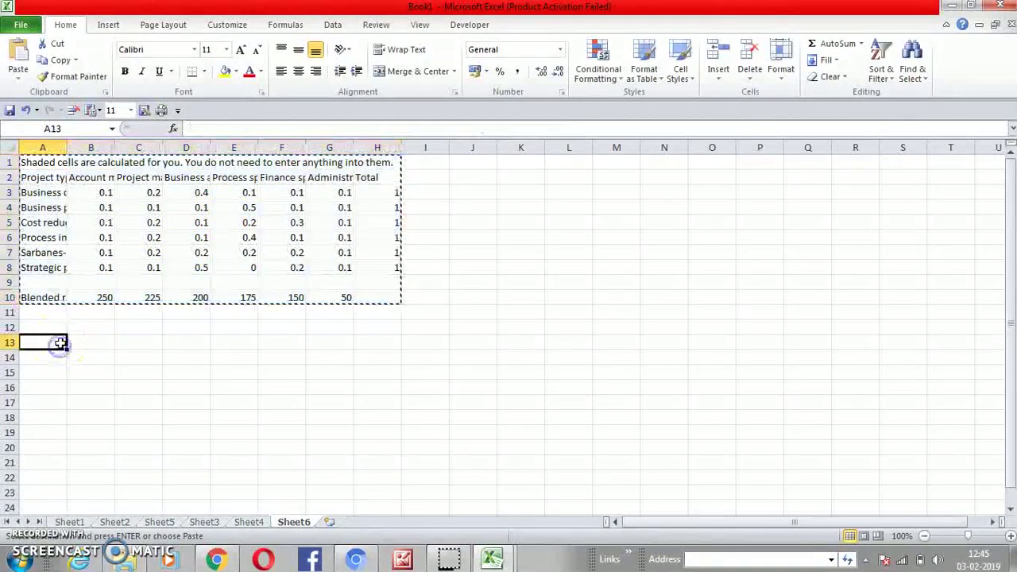
pyautogui.hotkey('ctrl', 'v')
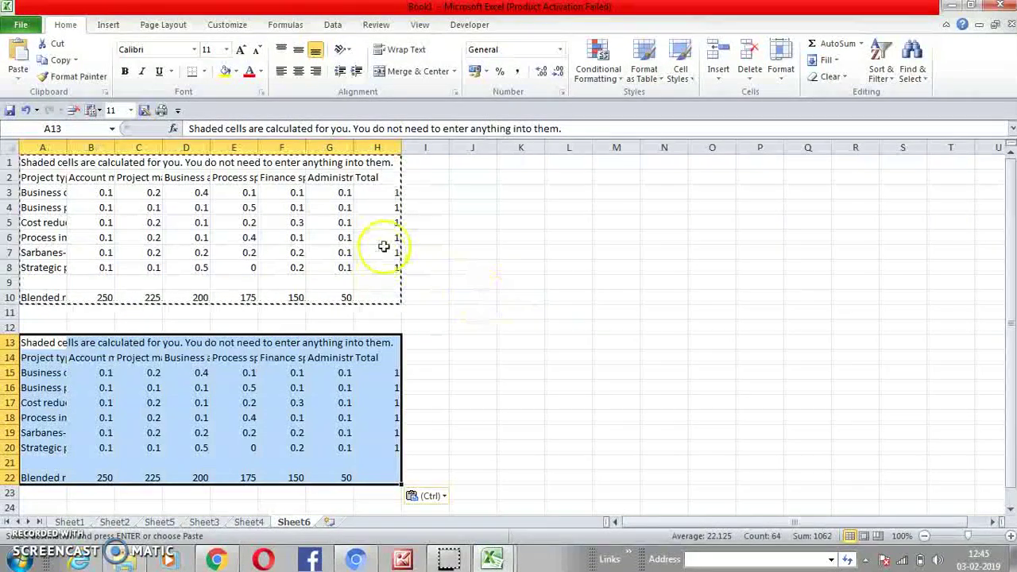
# - Apply All Borders to the table in A1:H10 after clearing the copy selection
pyautogui.click(332, 327)
pyautogui.click(146, 294)
pyautogui.moveTo(46, 165); pyautogui.dragTo(371, 306)
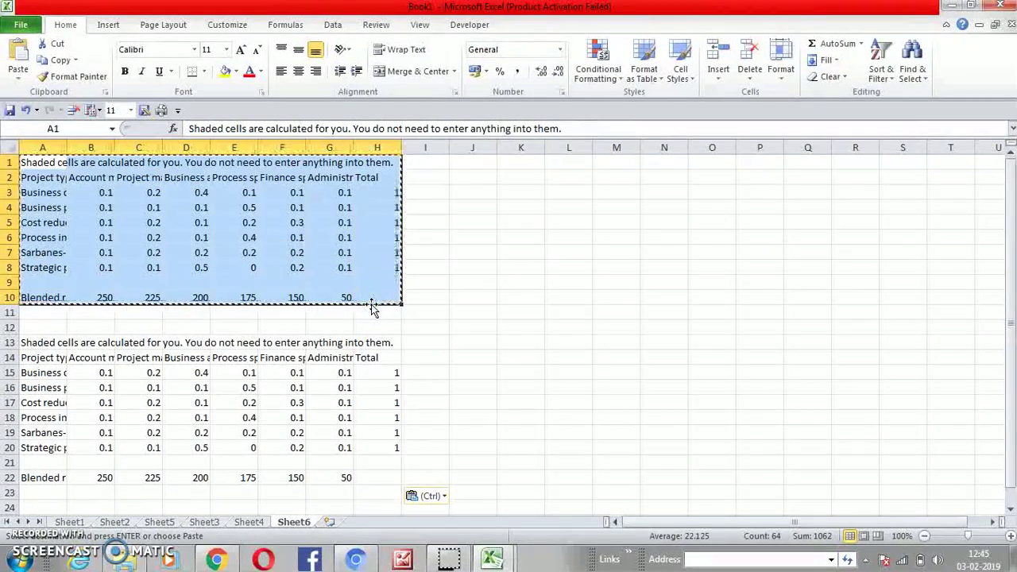
pyautogui.press('Escape')
pyautogui.press('alt')
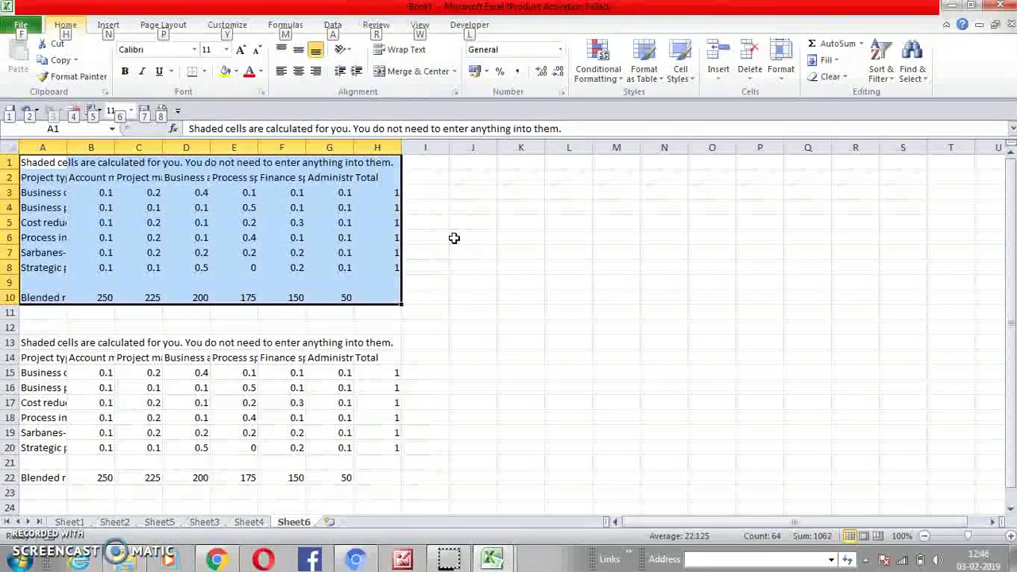
pyautogui.click(54, 44)
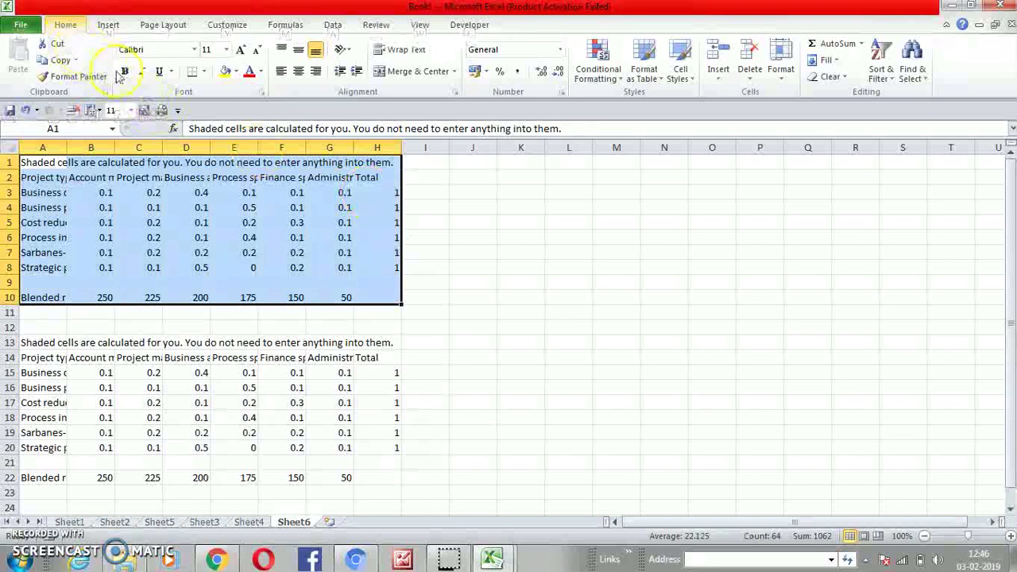
pyautogui.click(189, 74)
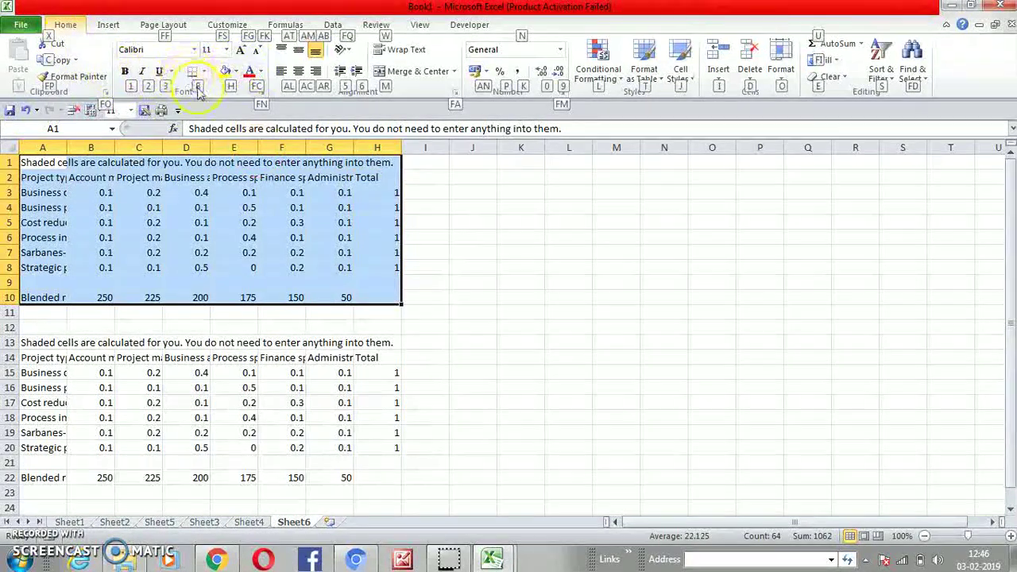
pyautogui.press('b')
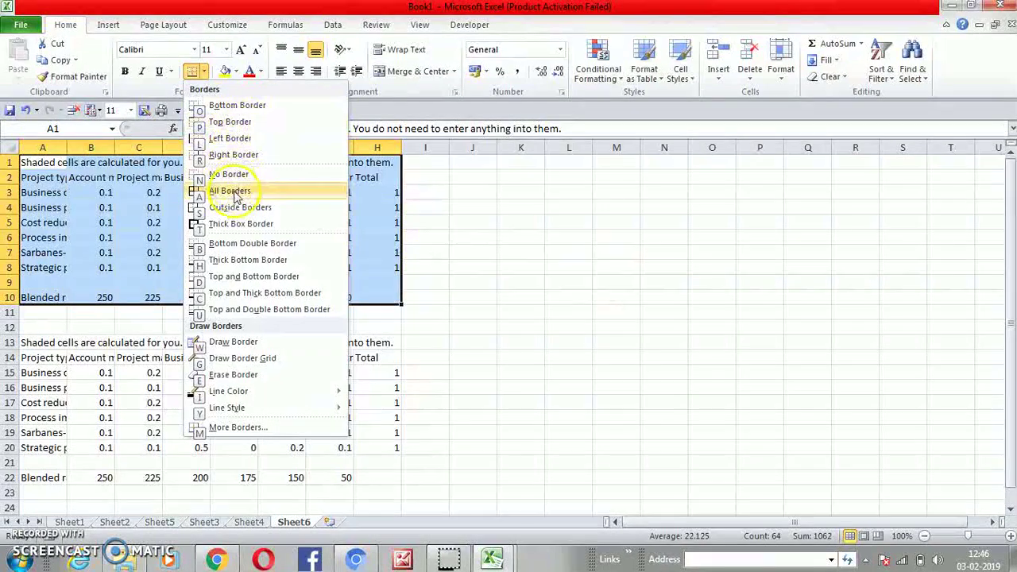
pyautogui.press('a')
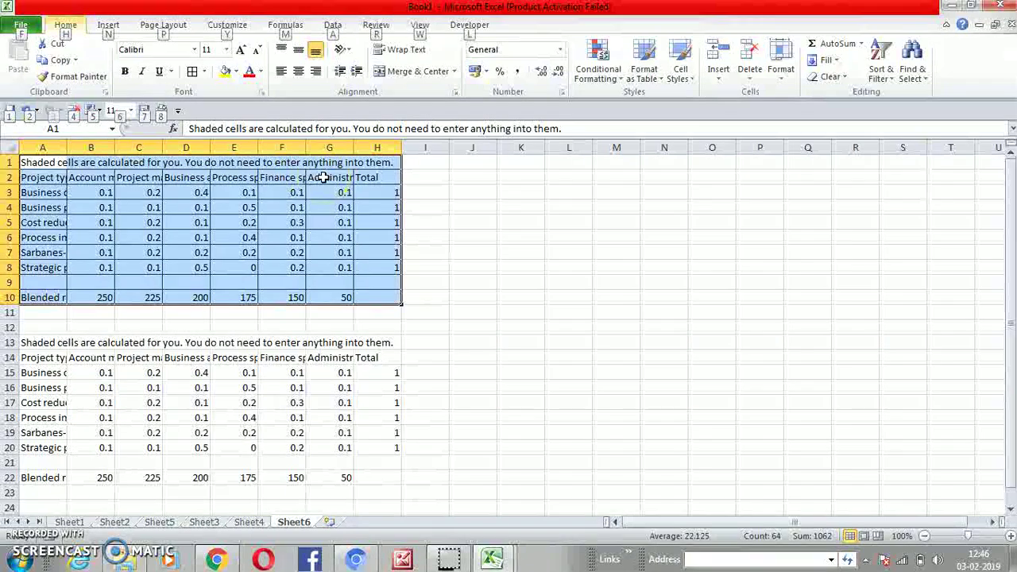
# - Try font size 20 on the table in A1:H10 and undo the change
pyautogui.press('alt')
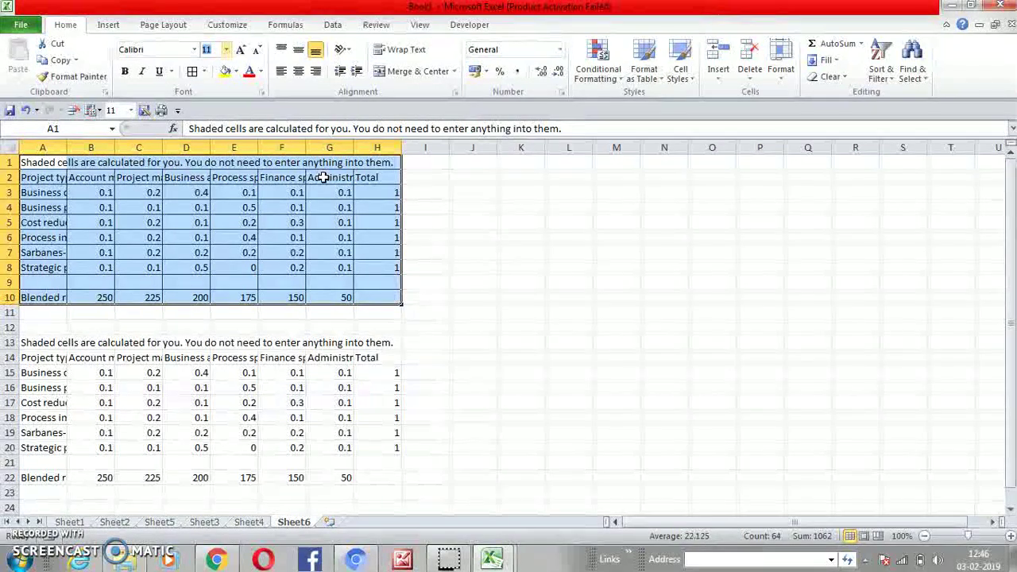
pyautogui.write('20')
pyautogui.press('Return')
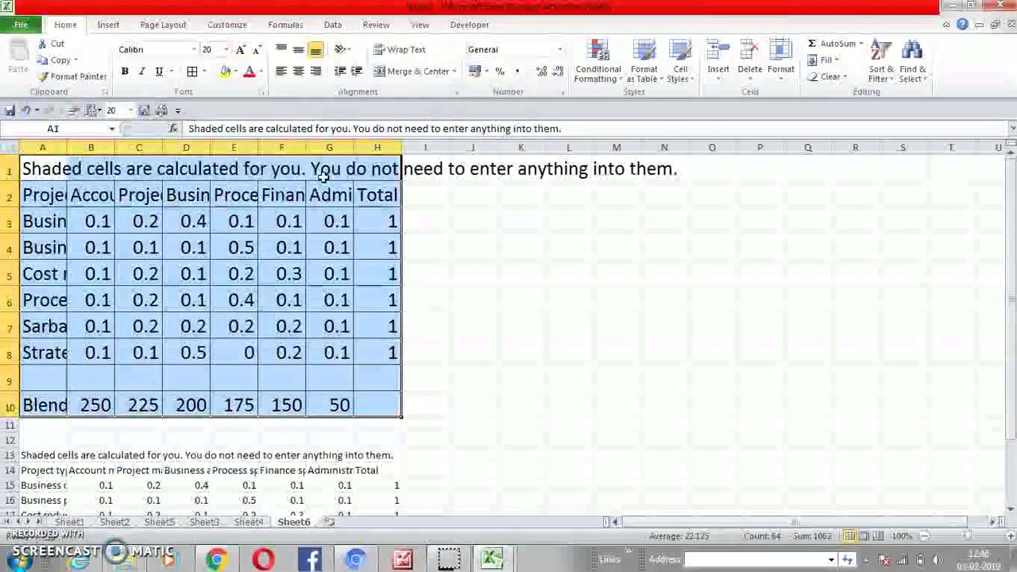
pyautogui.hotkey('ctrl', 'z')
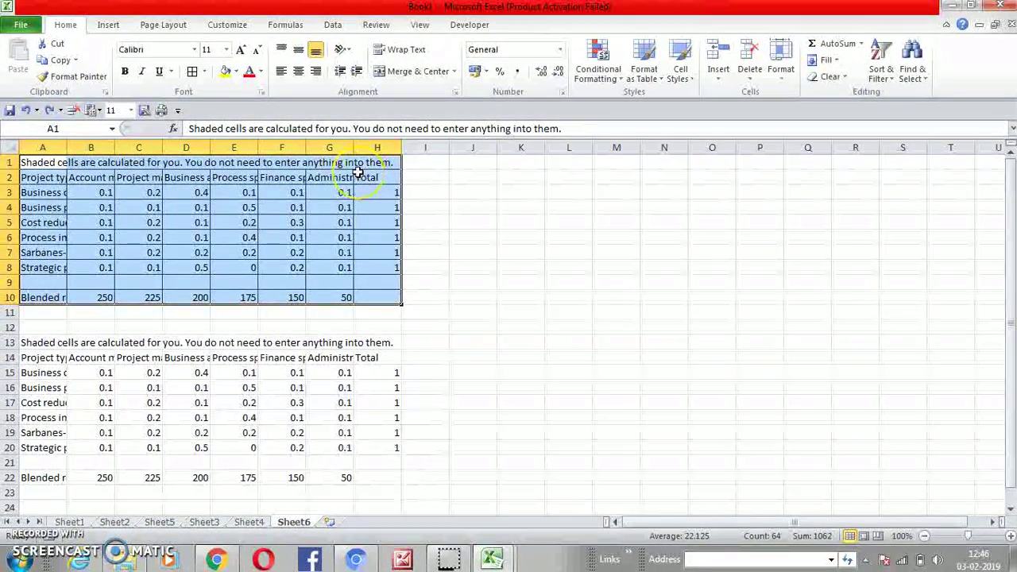
# - Turn on Filter for the table in A1:H10
pyautogui.press('alt')
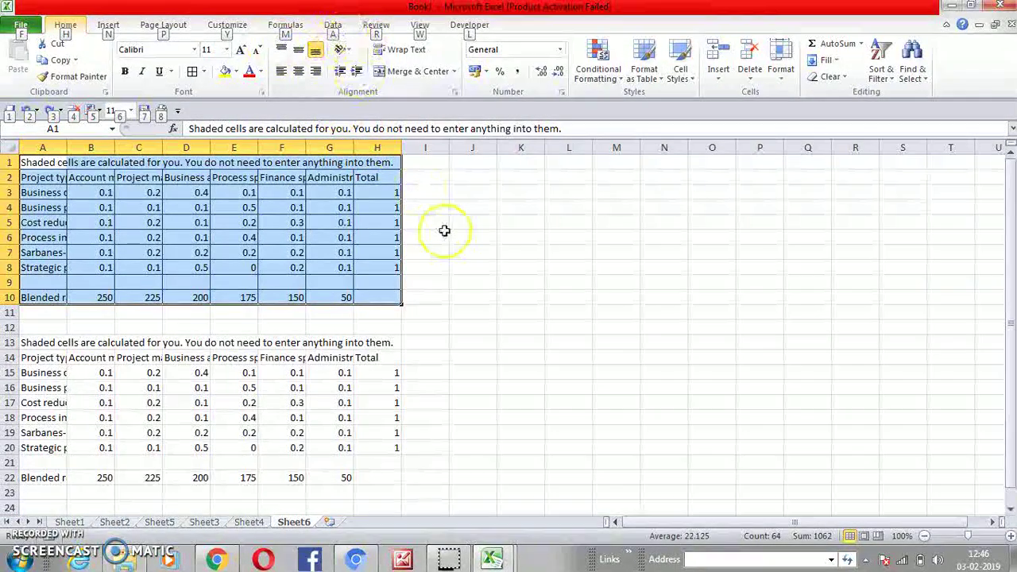
pyautogui.press('a')
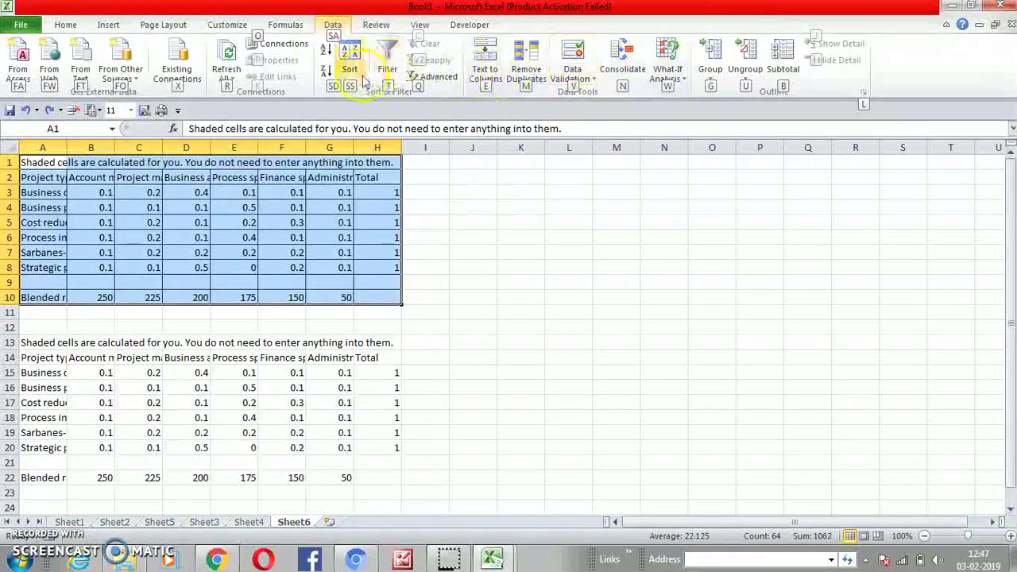
pyautogui.press('t')
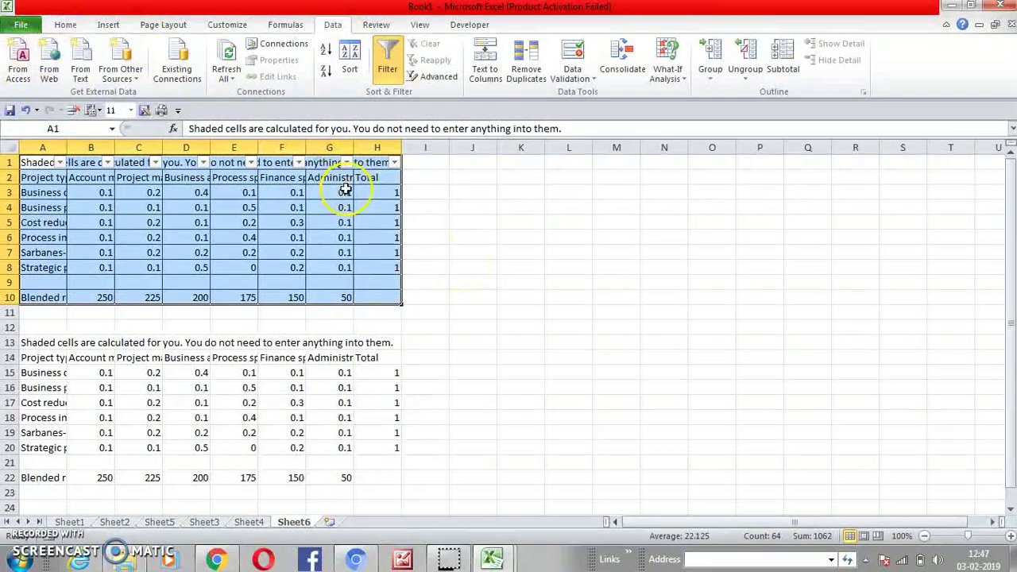
# - Freeze the panes at cell B2 so that row 1 and column A stay fixed
pyautogui.press('alt')
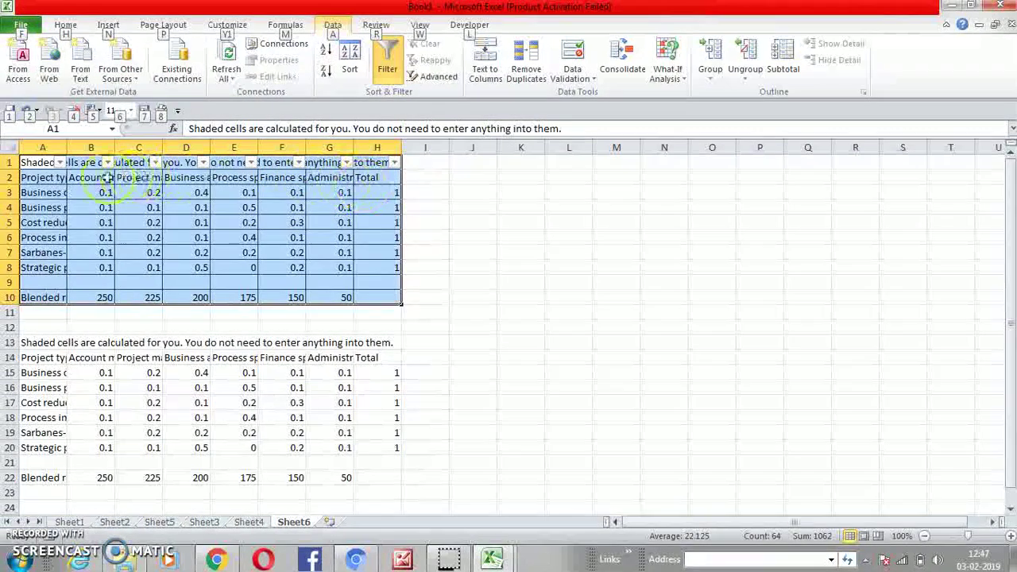
pyautogui.click(105, 177)
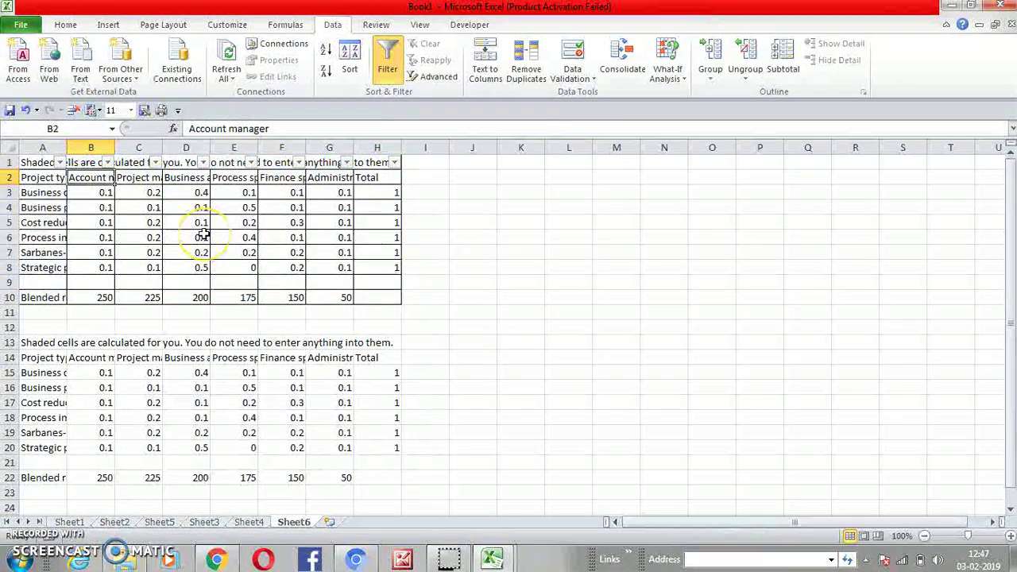
pyautogui.press('alt')
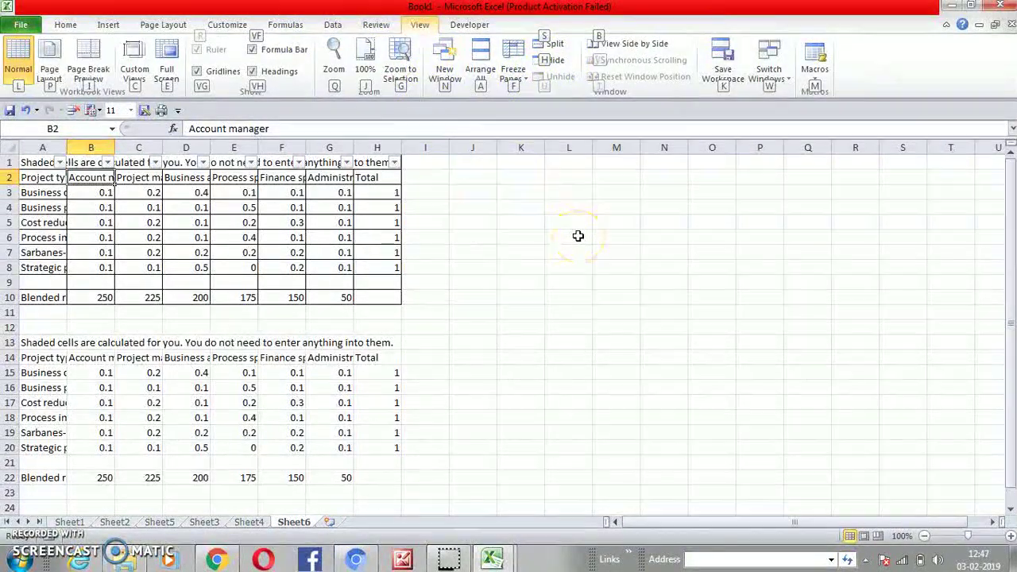
pyautogui.hotkey('alt', 'w')
pyautogui.press('f')
pyautogui.press('r')
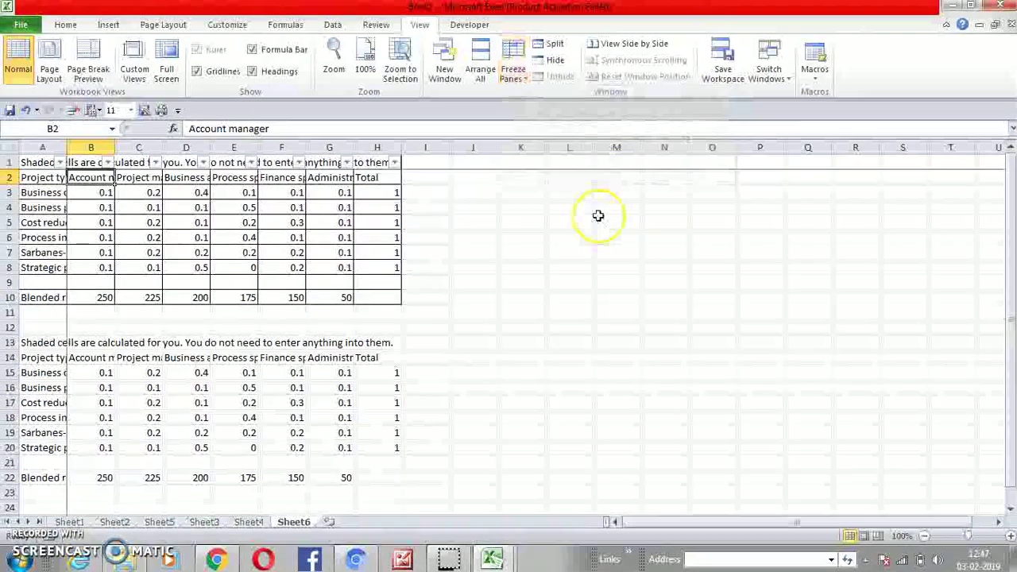
pyautogui.scroll(-2, 598, 216)
pyautogui.scroll(2, 598, 215)
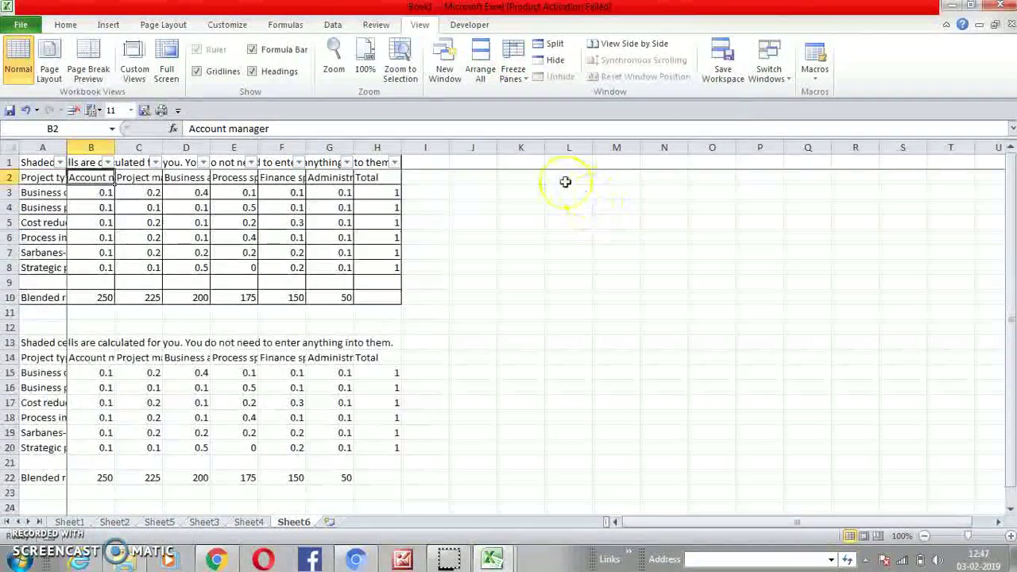
# - Fill the table in A1:H10 with a light blue theme color
pyautogui.moveTo(37, 157); pyautogui.dragTo(364, 297)
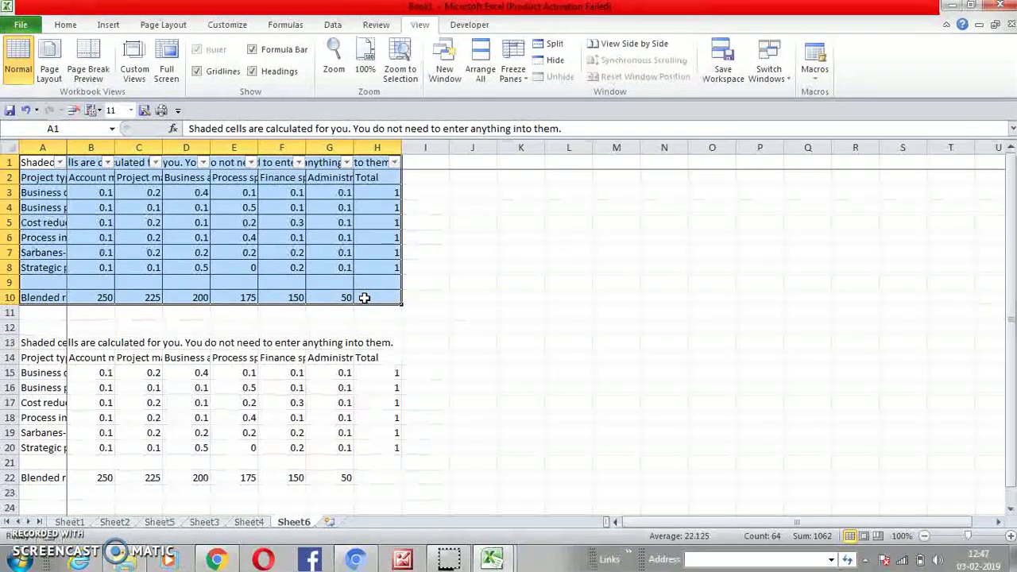
pyautogui.press('alt')
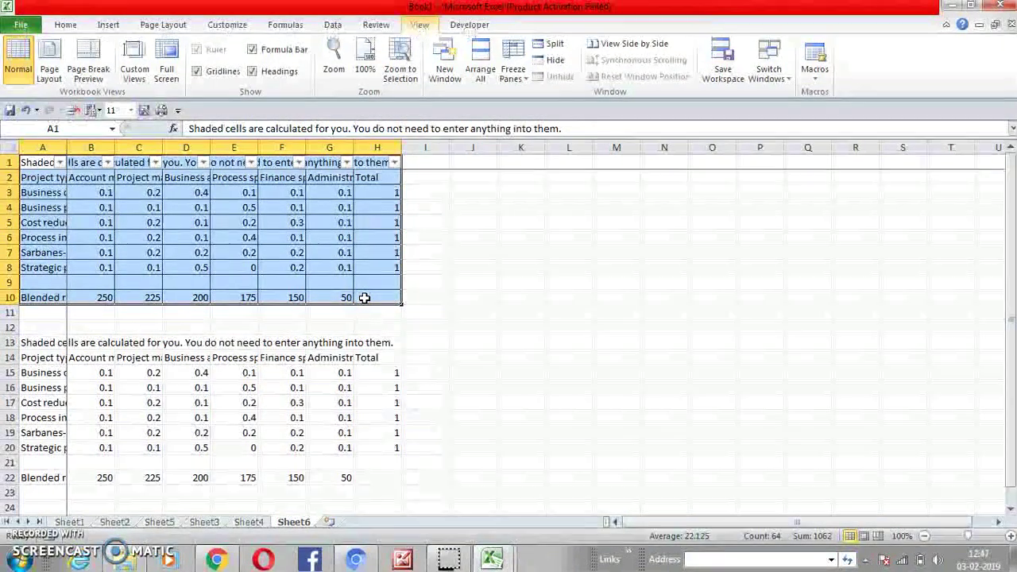
pyautogui.press('h')
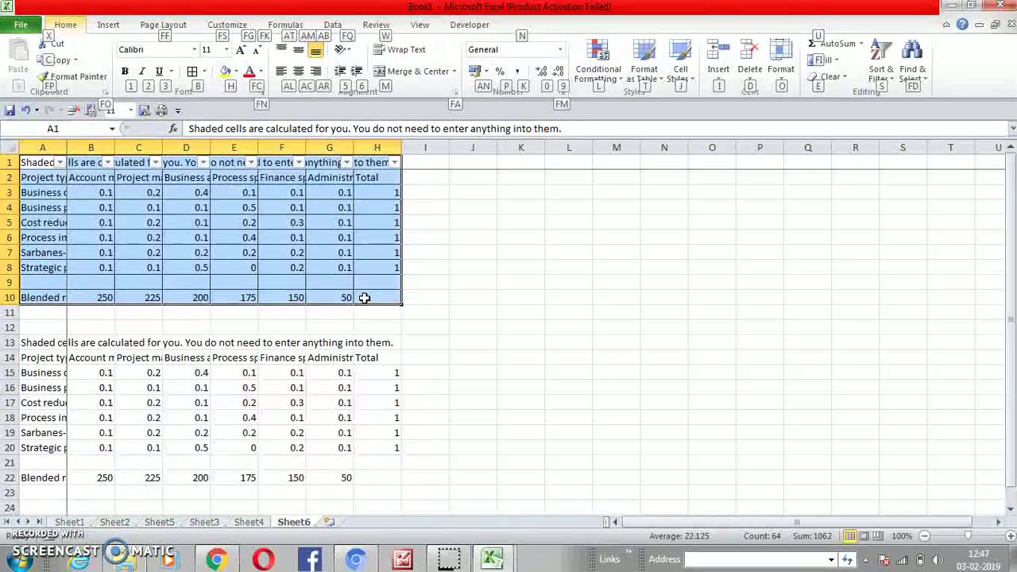
pyautogui.press('h')
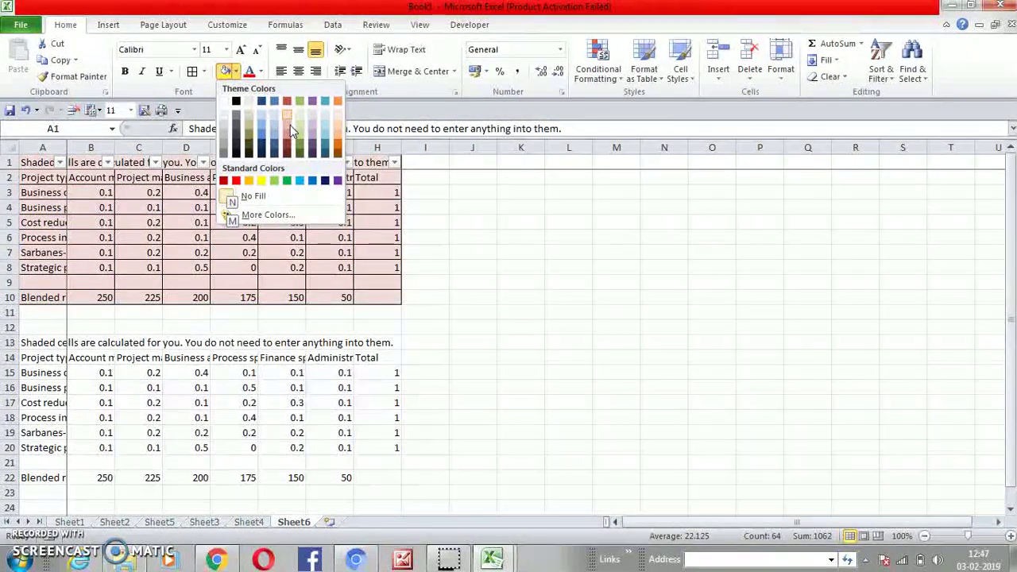
pyautogui.click(290, 125)
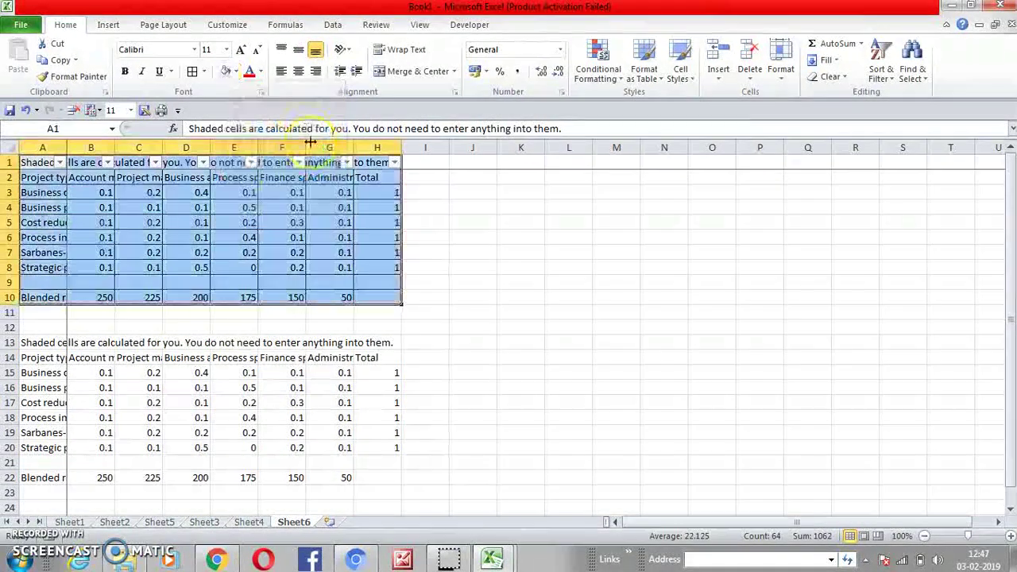
# - Apply the Comma Style number format to the table in A1:H10
pyautogui.click(561, 265)
pyautogui.moveTo(41, 162); pyautogui.dragTo(377, 298)
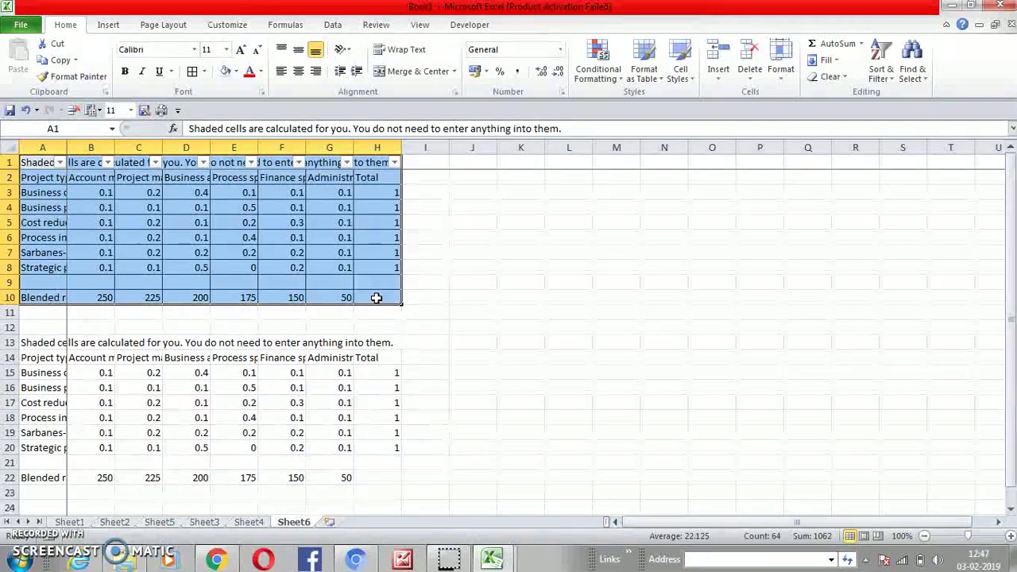
pyautogui.click(386, 313)
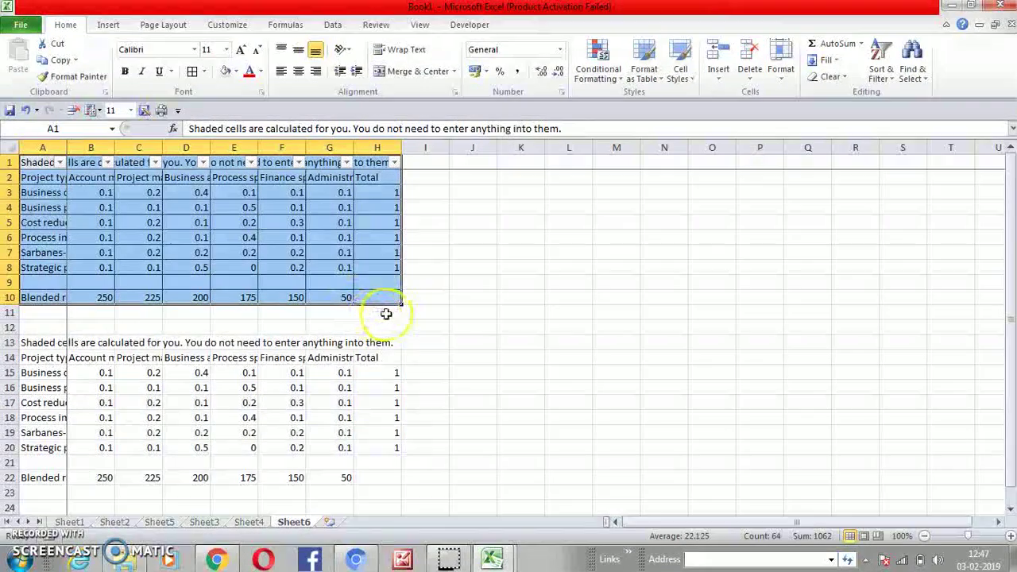
pyautogui.click(167, 25)
pyautogui.click(227, 24)
pyautogui.click(280, 25)
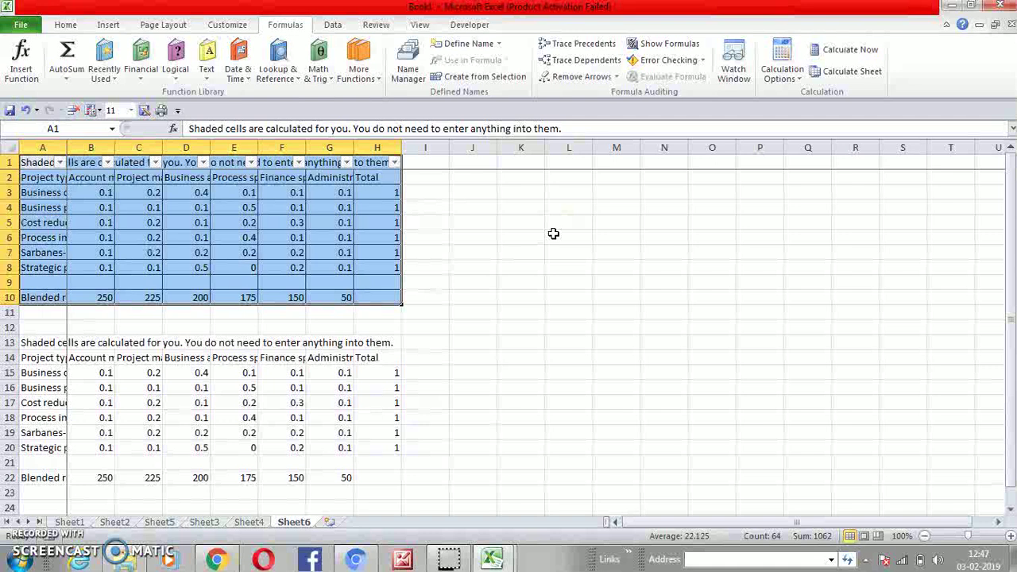
pyautogui.click(24, 28)
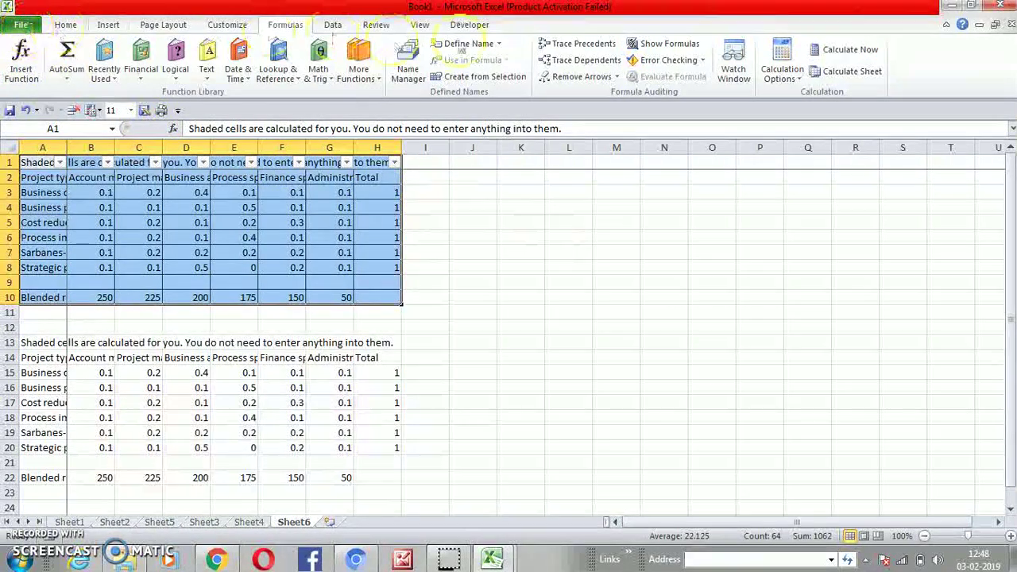
pyautogui.click(376, 25)
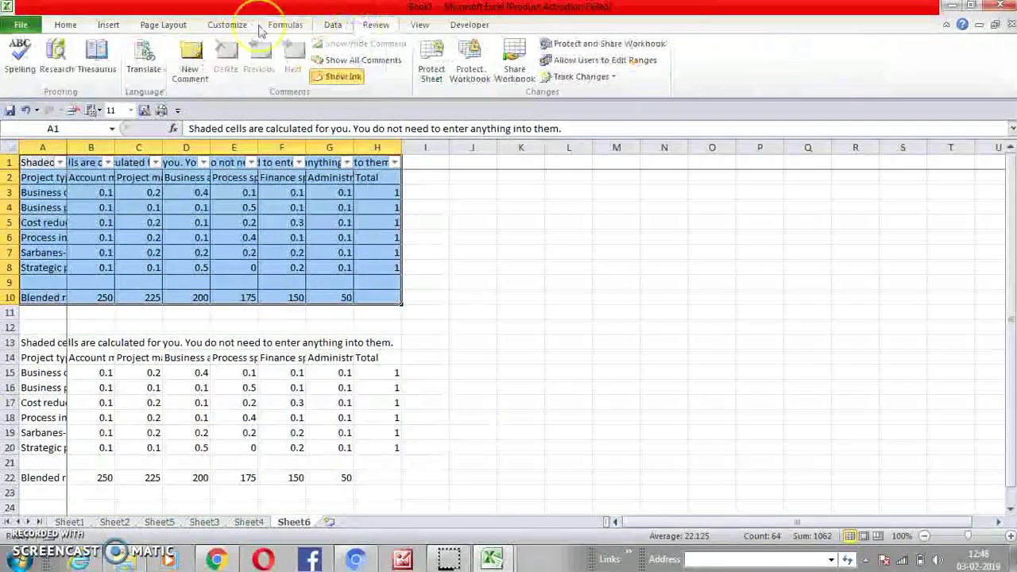
pyautogui.click(68, 24)
pyautogui.click(517, 71)
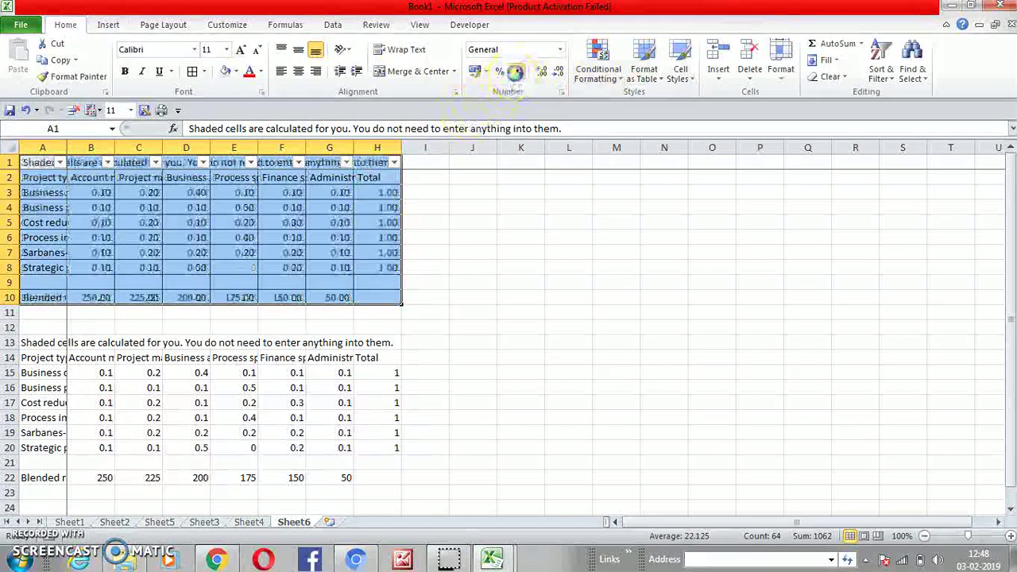
# - View the information page for Book1, return to Sheet6 and select cell K8
pyautogui.click(195, 208)
pyautogui.click(39, 157)
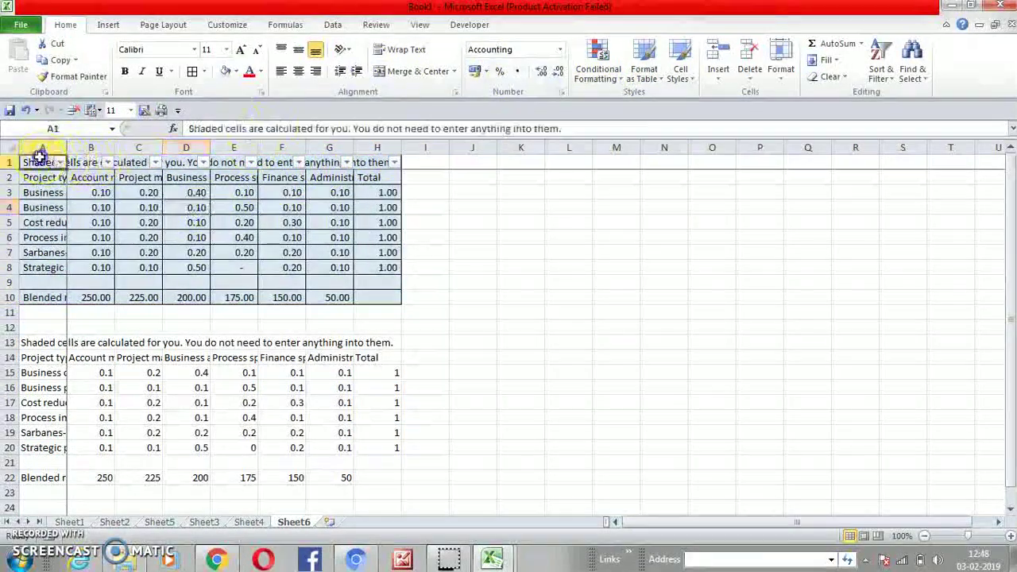
pyautogui.moveTo(388, 292); pyautogui.dragTo(388, 294)
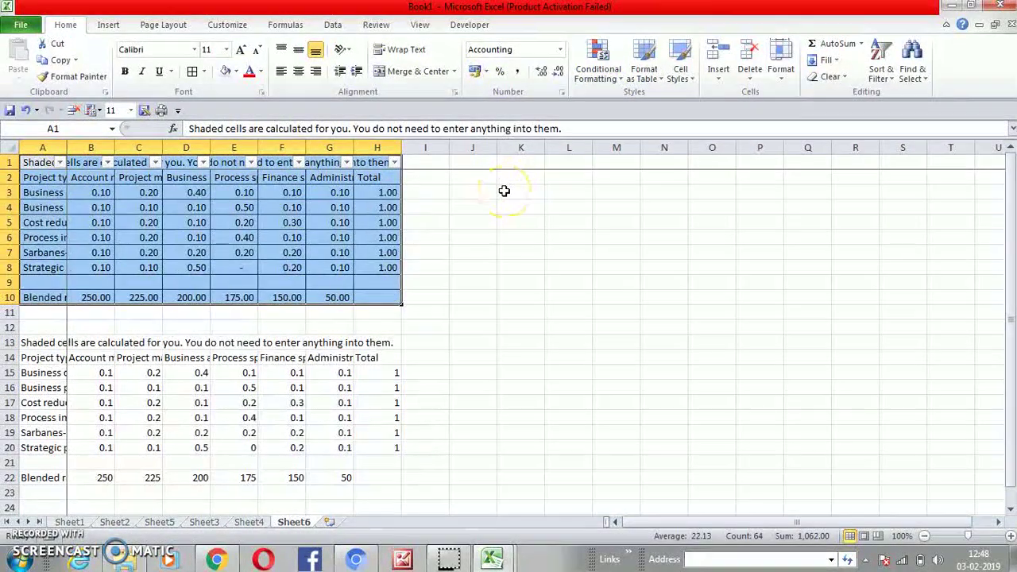
pyautogui.click(172, 236)
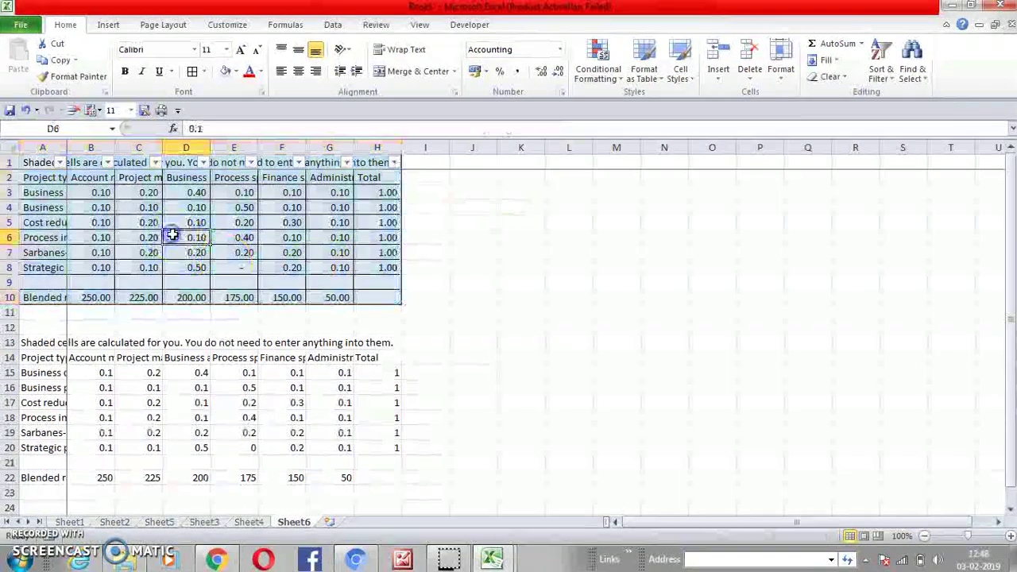
pyautogui.click(21, 24)
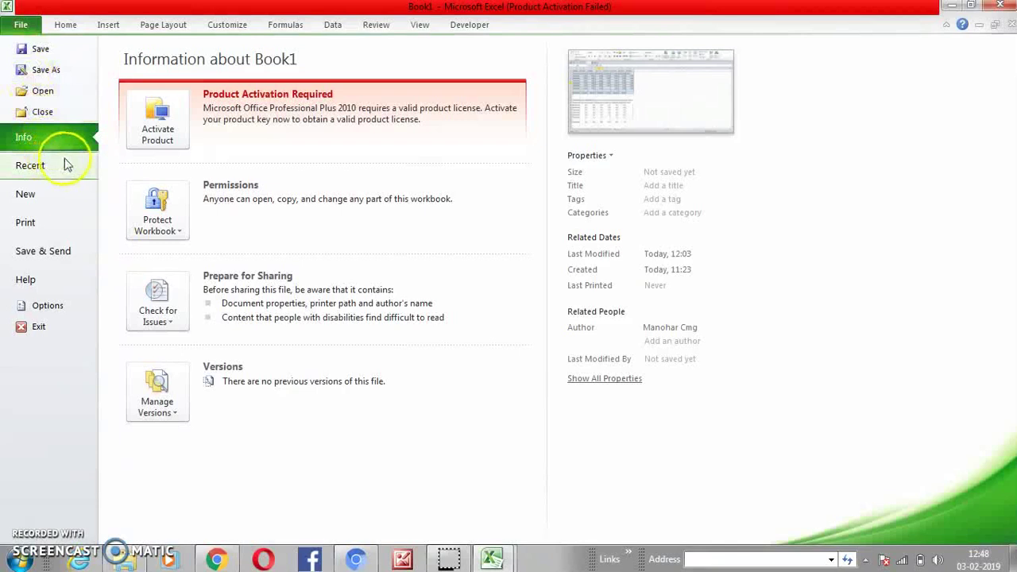
pyautogui.press('Escape')
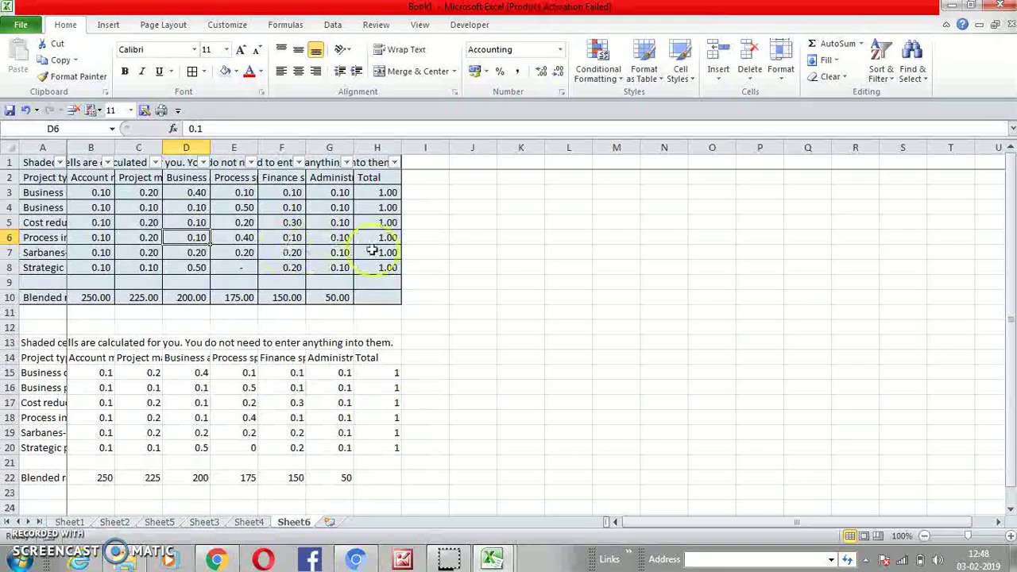
pyautogui.click(515, 262)
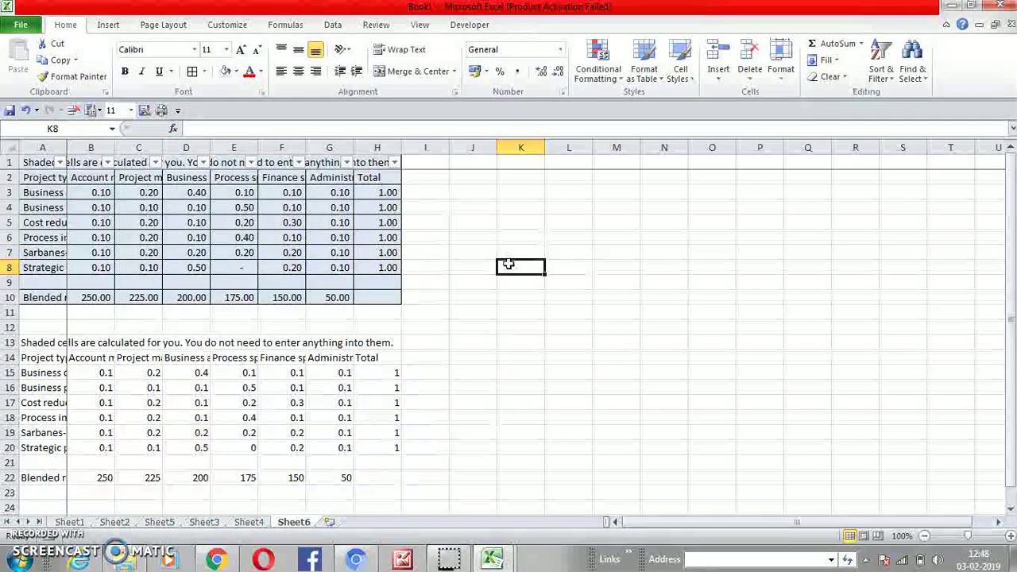